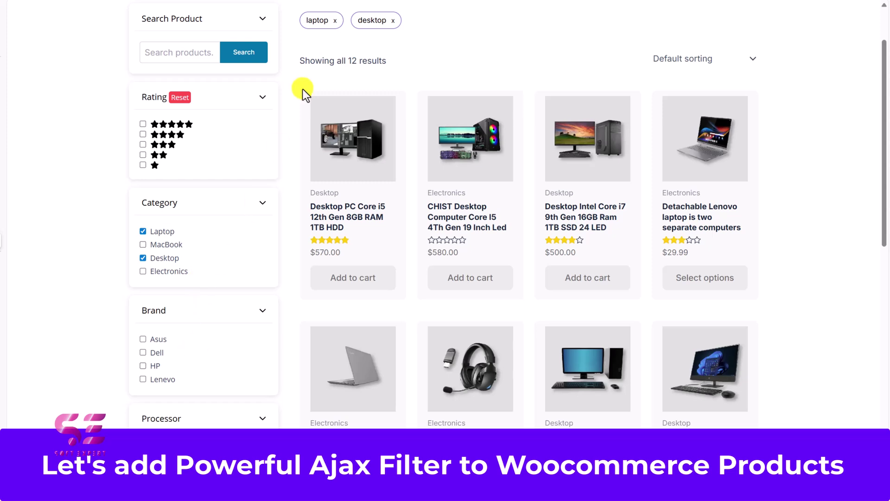
Search the shop's products for "lenovo"
click(203, 52)
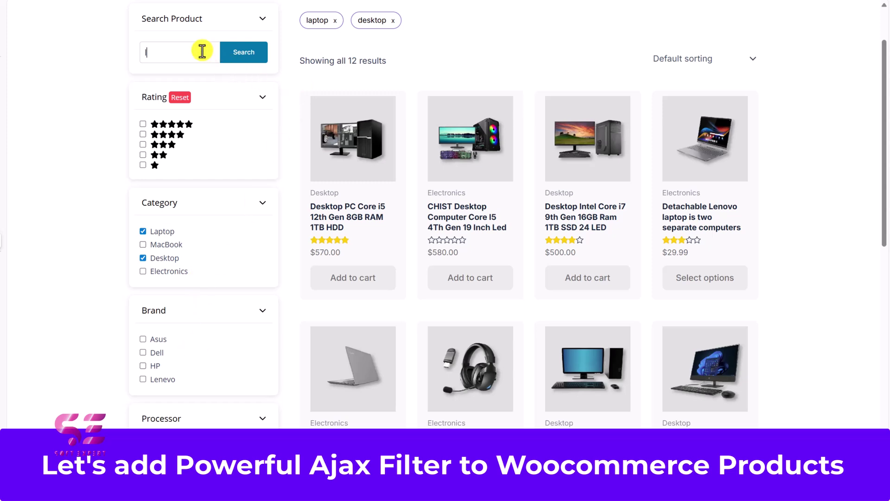
text(lenovo)
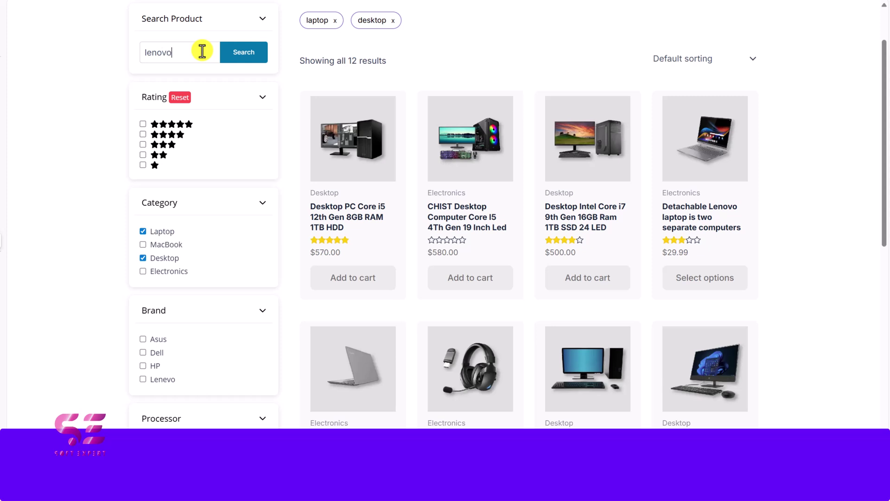
key(Return)
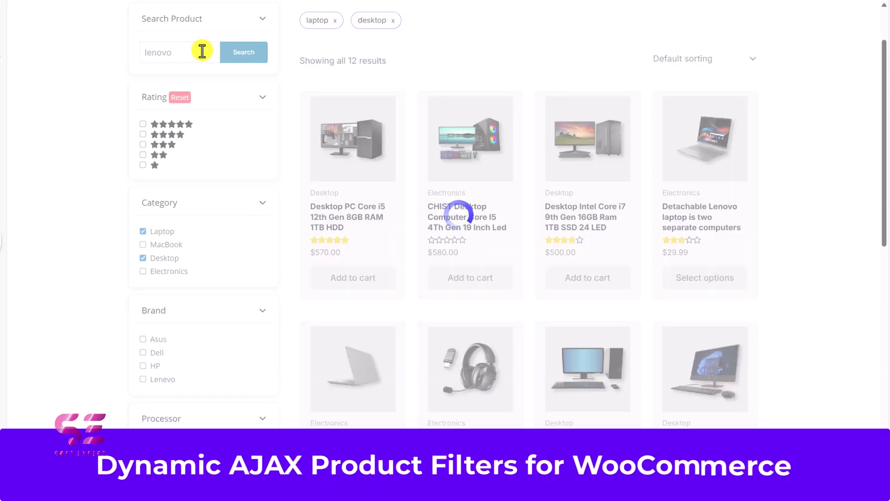
Clear the "lenovo" text from the product search
scroll(206, 49, down, 1)
drag(174, 14, 122, 16)
key(BackSpace)
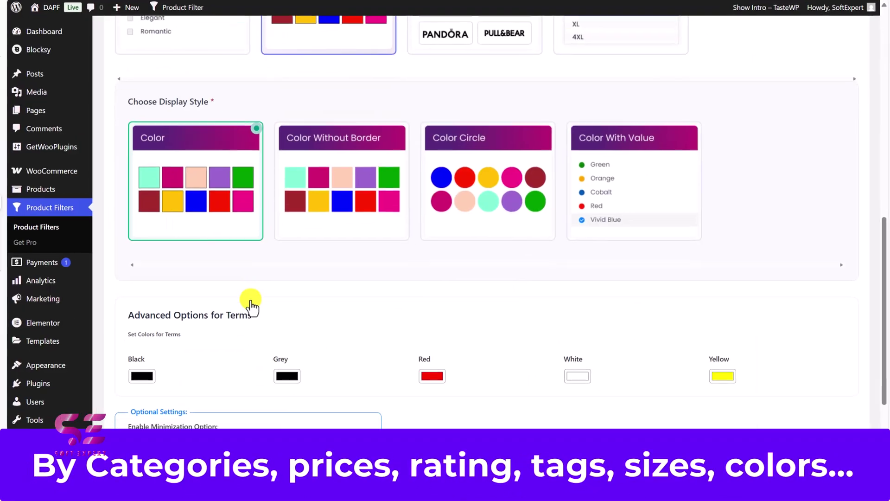
Review the color display style settings and reload the shop page
scroll(251, 304, down, 2)
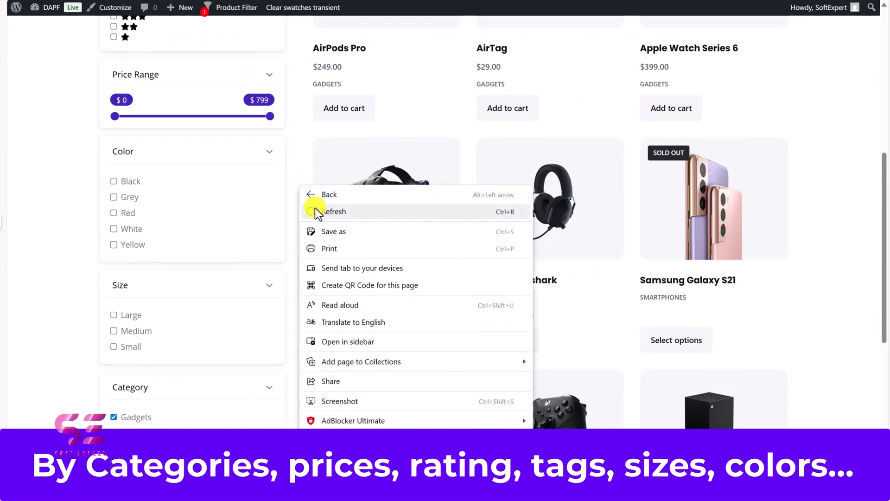
click(315, 207)
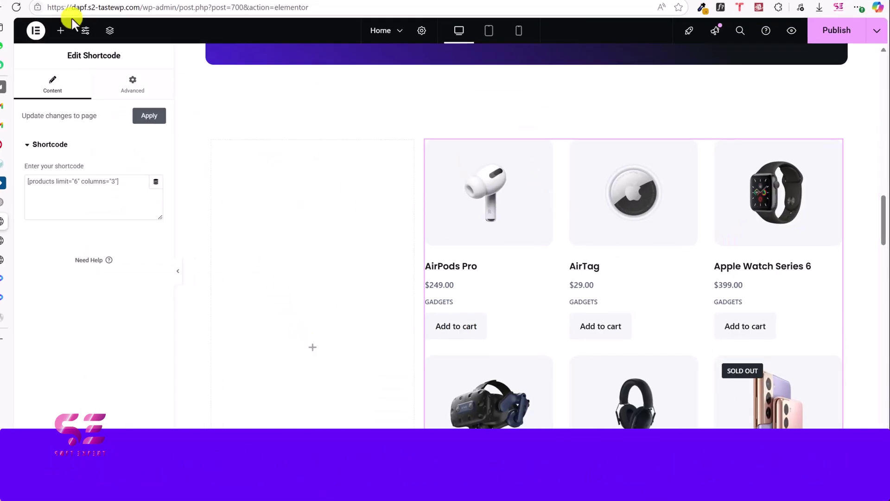
Add a Shortcode widget to the empty column beside the products and enter [plugincy_filters] as its shortcode
click(64, 31)
click(54, 104)
text(sho)
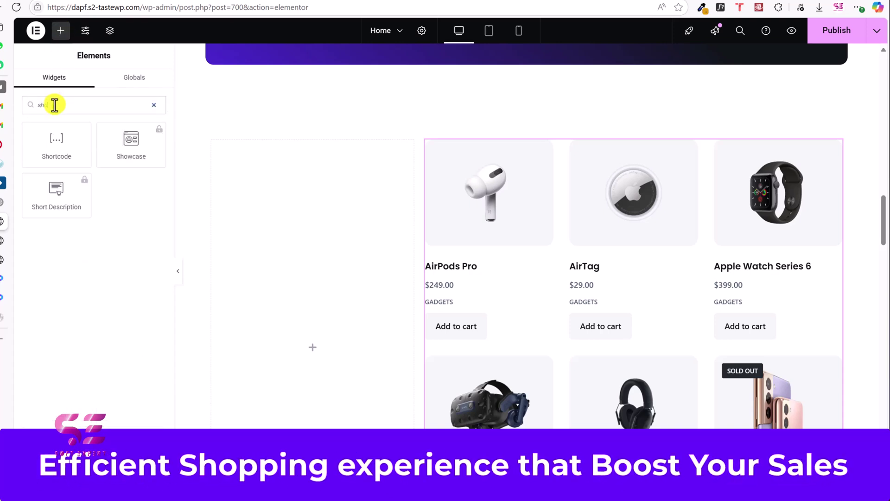
drag(57, 146, 278, 190)
click(91, 195)
text([plugincy_filters])
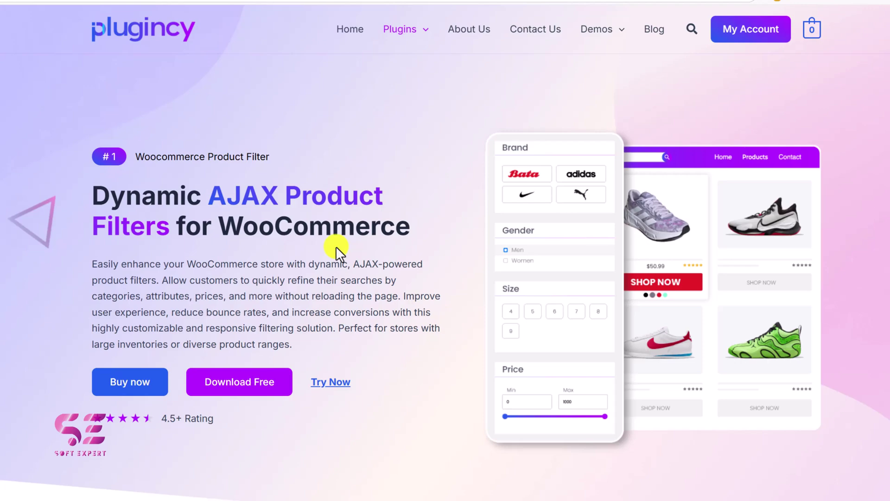
Examine the plugin's product page, covering setup steps, SEO friendly URLs, permalink types and page-specific filters
scroll(368, 234, down, 8)
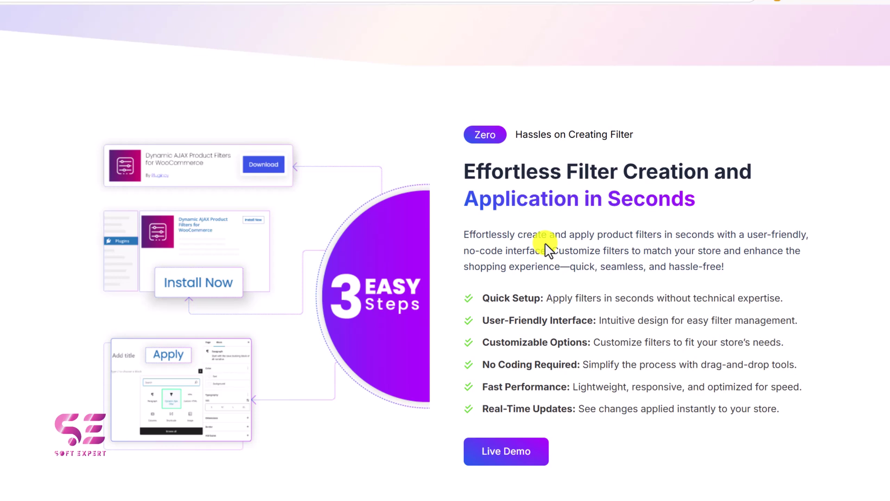
scroll(546, 245, down, 7)
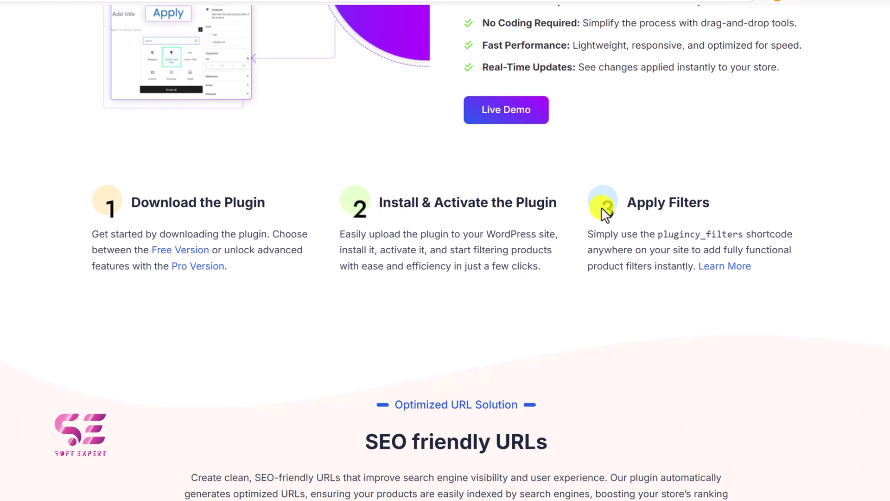
scroll(658, 215, down, 7)
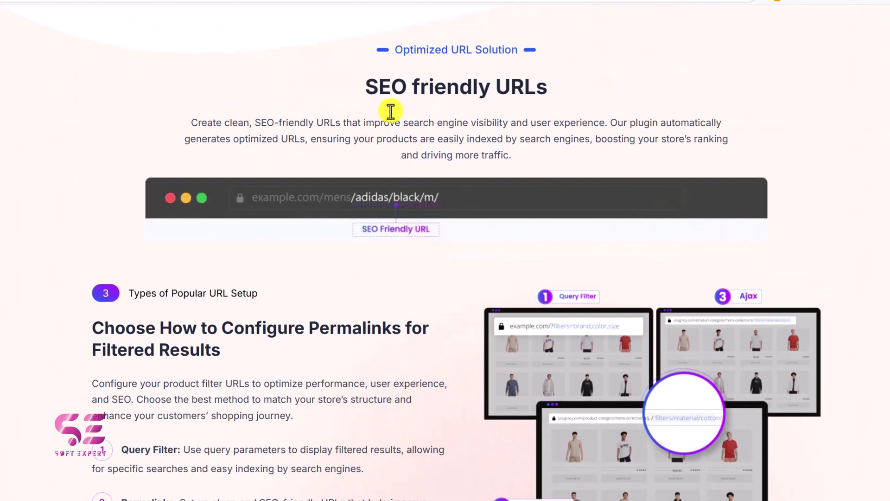
scroll(169, 135, down, 4)
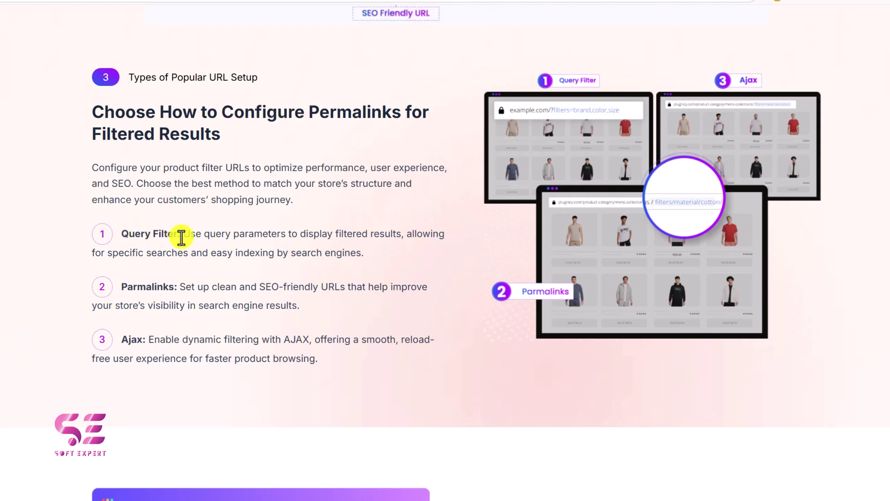
scroll(292, 347, down, 7)
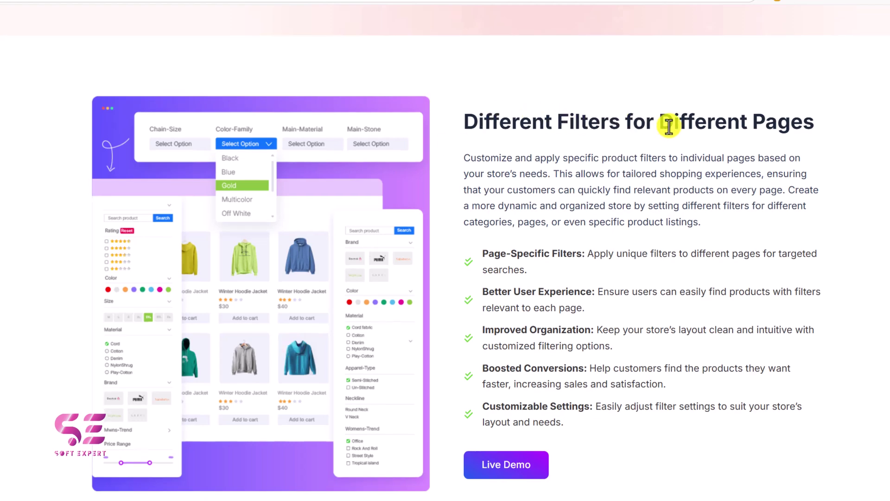
scroll(262, 236, down, 9)
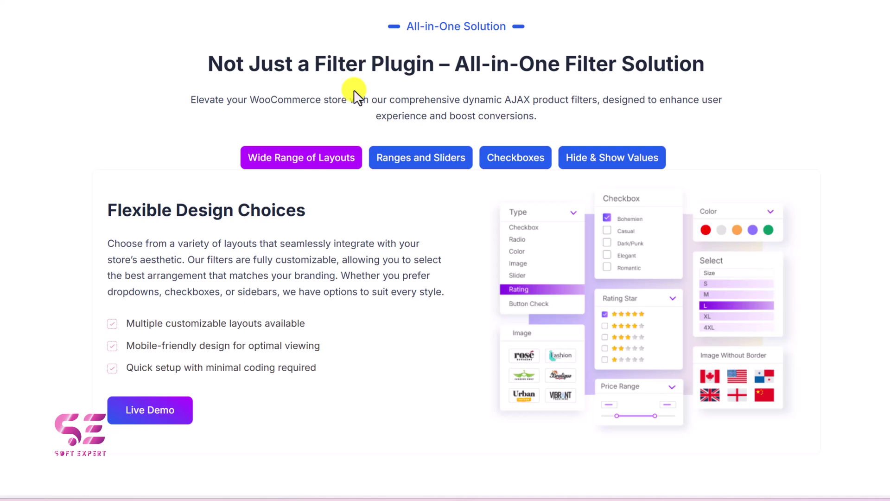
View the Ranges and Sliders, Checkboxes, and Hide & Show Values descriptions of the filter solution
click(404, 165)
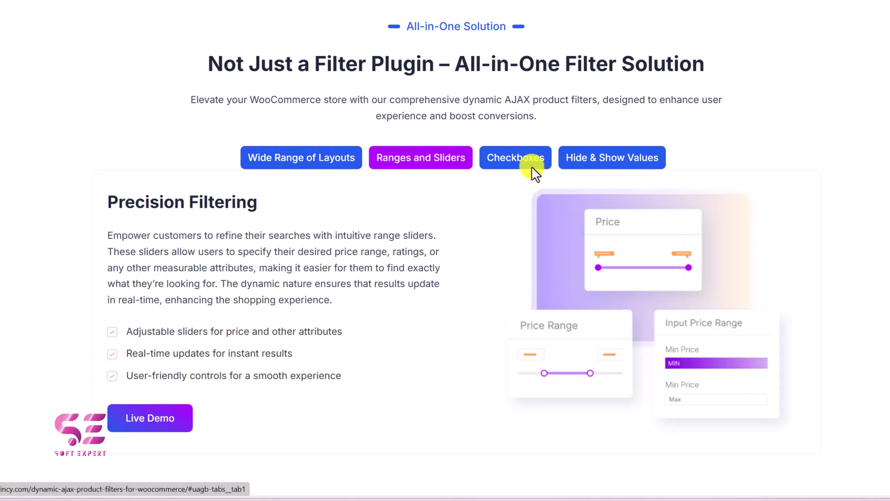
click(521, 156)
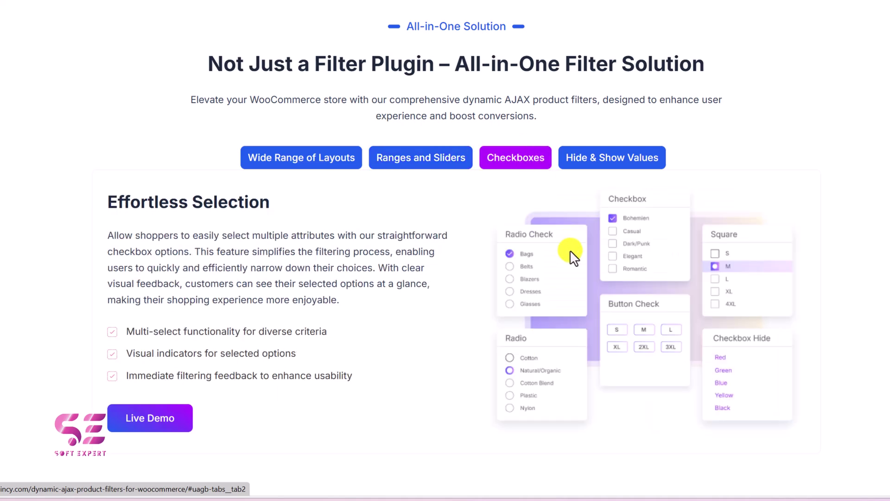
click(597, 163)
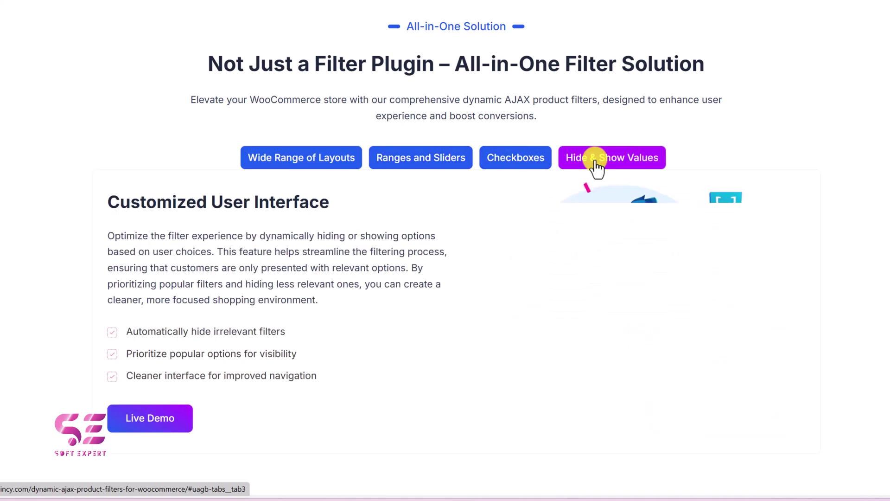
Examine the plugin's unique features and its real-time results, mobile readiness and filtering speed sections
scroll(554, 332, down, 8)
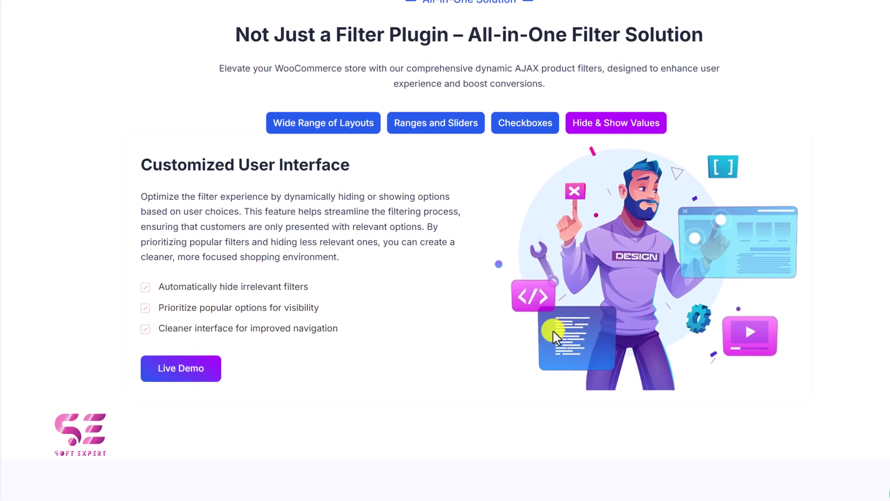
scroll(556, 334, down, 5)
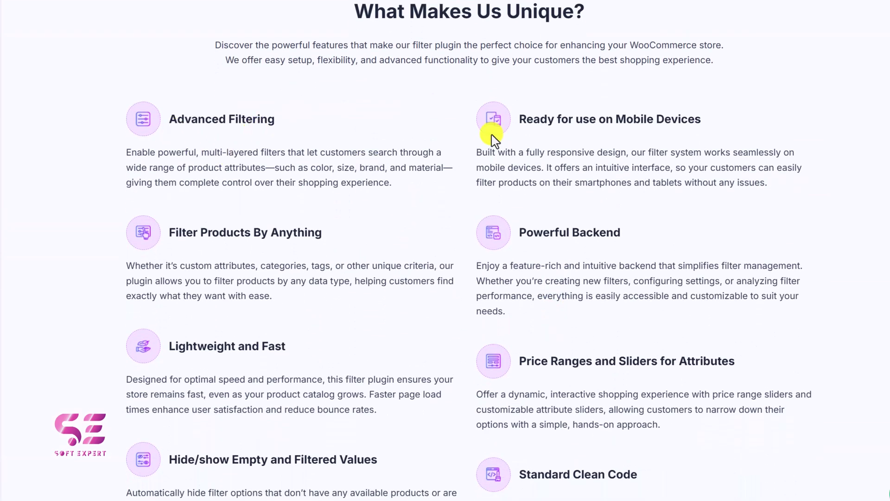
scroll(495, 139, up, 1)
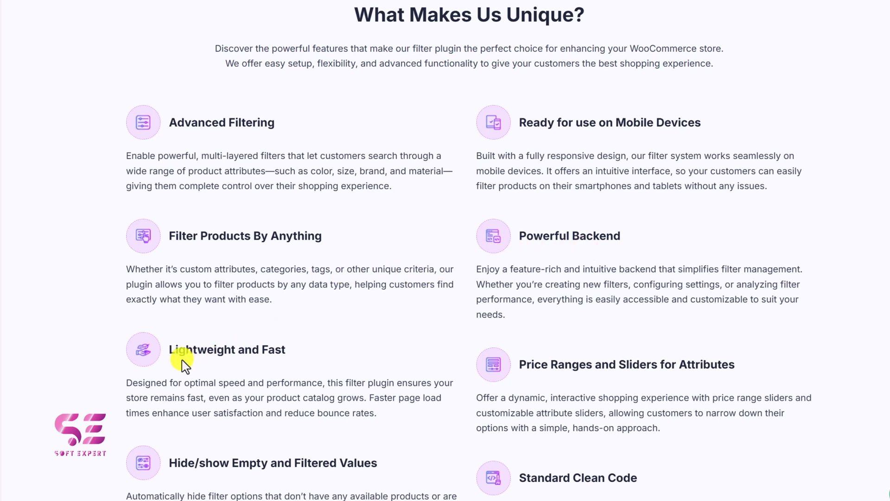
scroll(541, 321, down, 1)
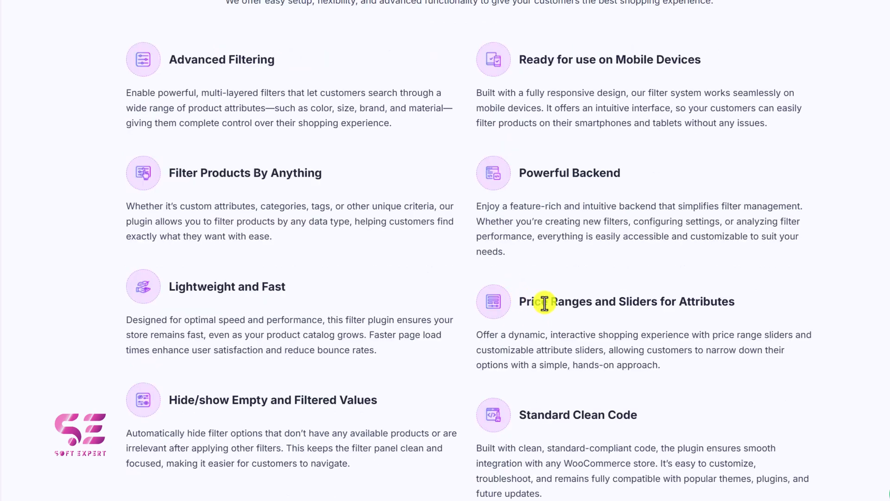
scroll(204, 327, down, 2)
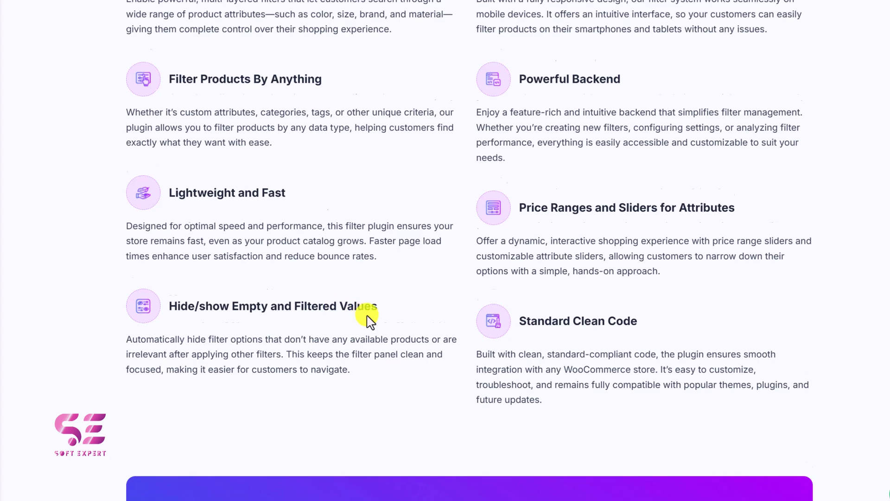
scroll(368, 318, down, 1)
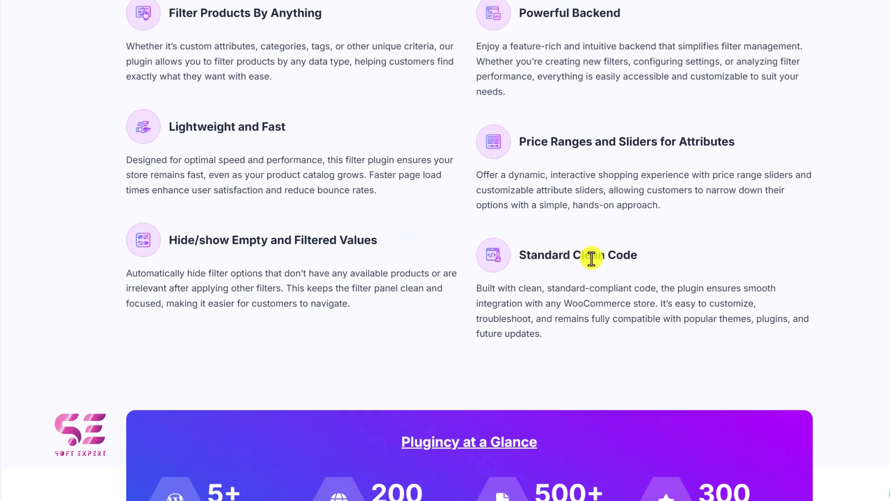
scroll(576, 219, down, 2)
scroll(423, 325, up, 3)
scroll(525, 318, down, 8)
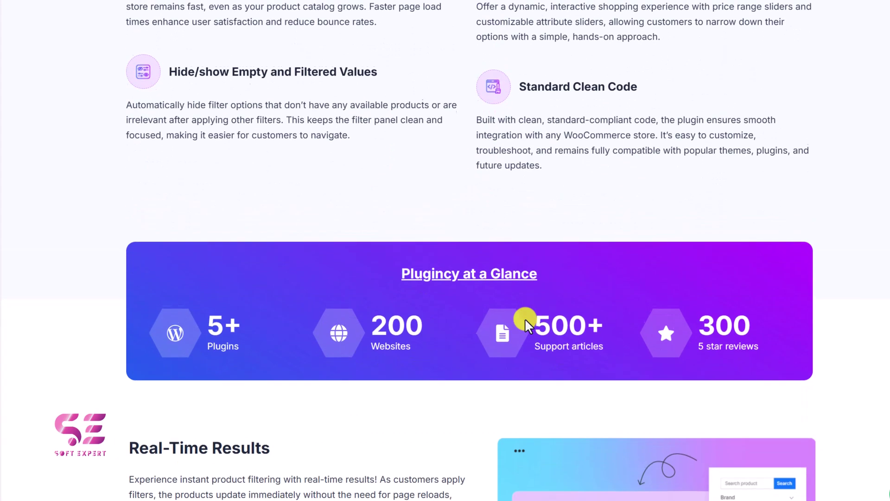
scroll(509, 238, down, 6)
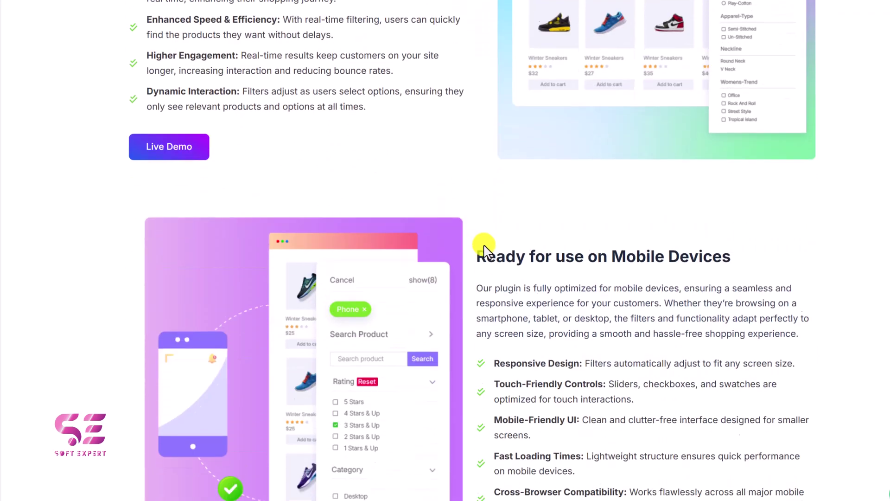
scroll(601, 283, down, 7)
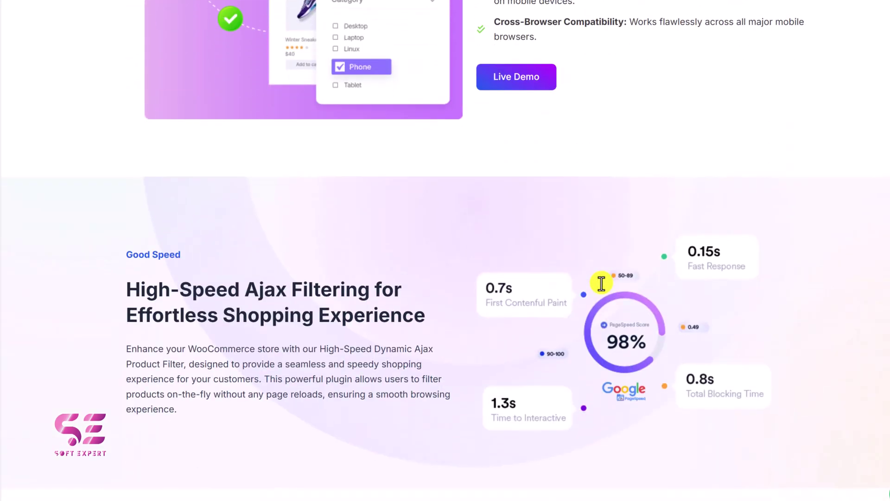
Open the live demo gallery from the mobile devices section and launch the Laptops demo
scroll(510, 296, up, 4)
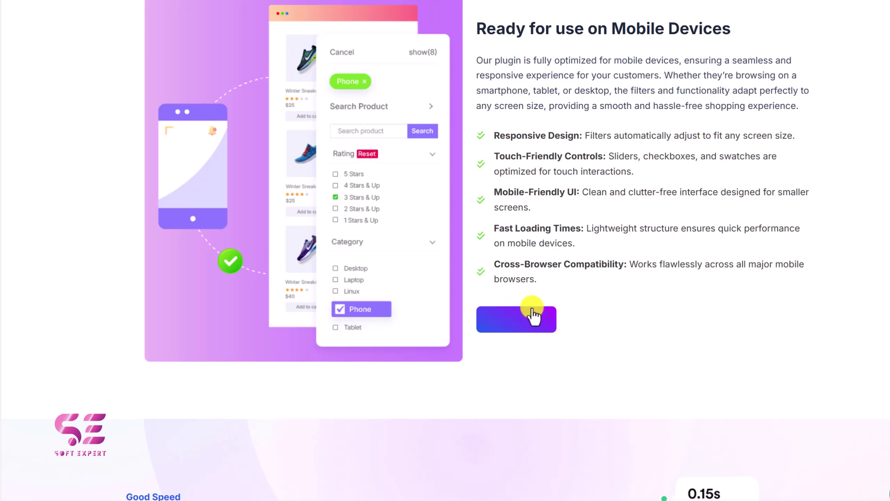
click(516, 320)
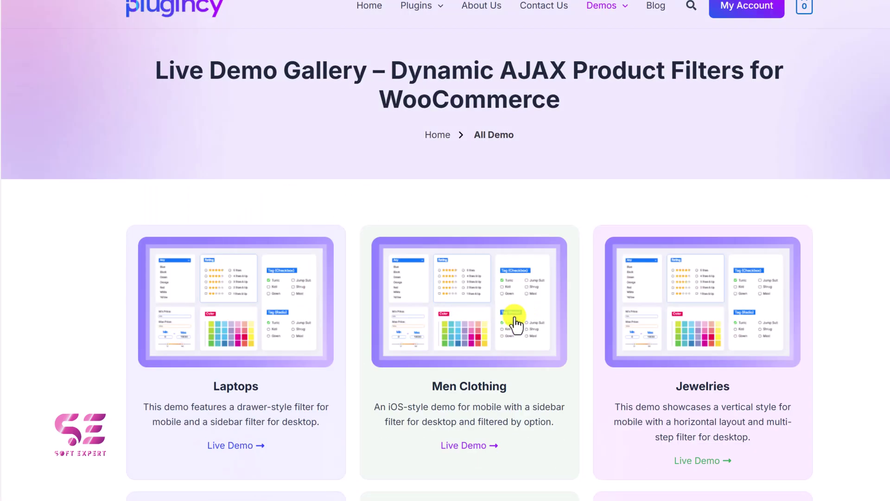
scroll(417, 297, down, 1)
click(338, 278)
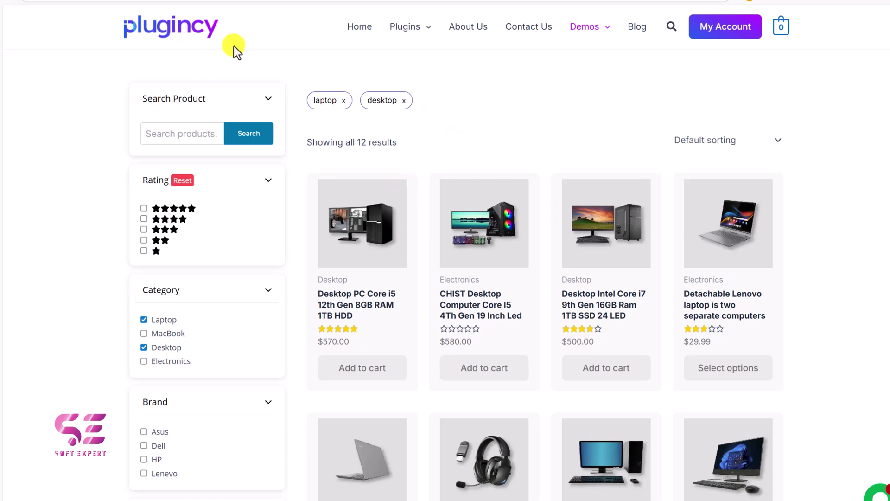
Search the Laptops demo's products for "lenovo"
scroll(235, 48, down, 2)
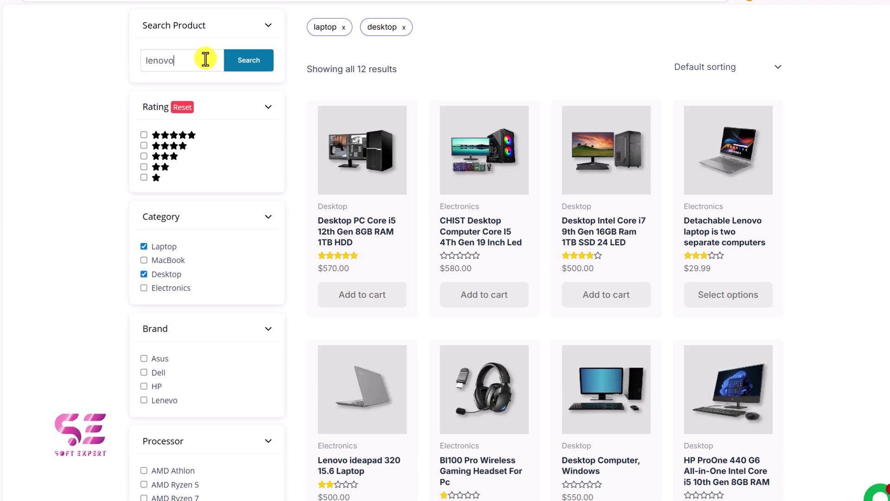
key(Return)
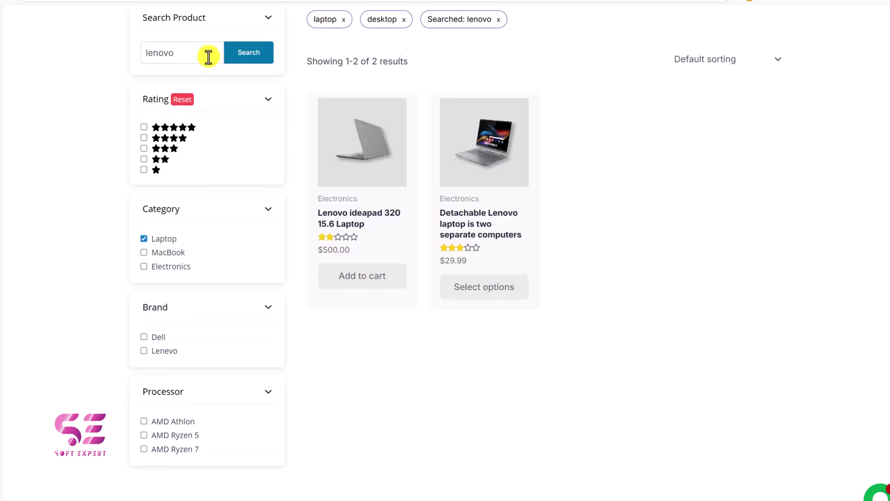
Clear the search text and rerun the product search without a keyword
scroll(378, 128, down, 1)
drag(176, 20, 123, 27)
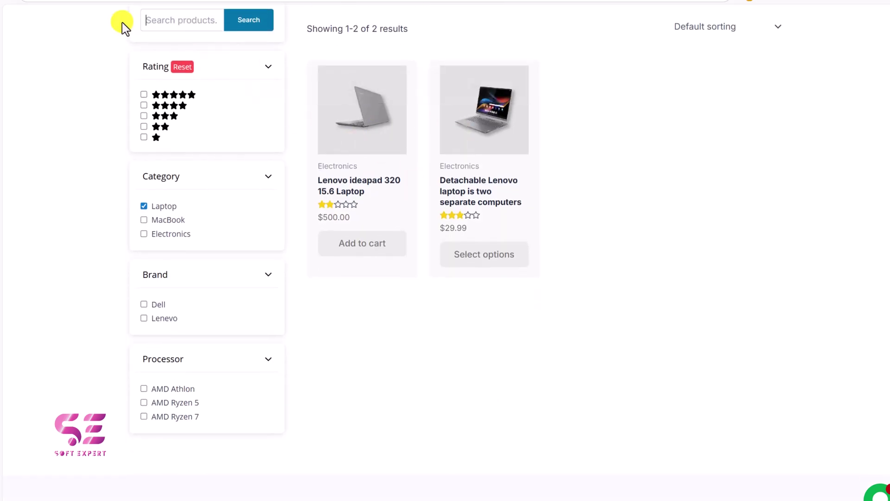
key(Return)
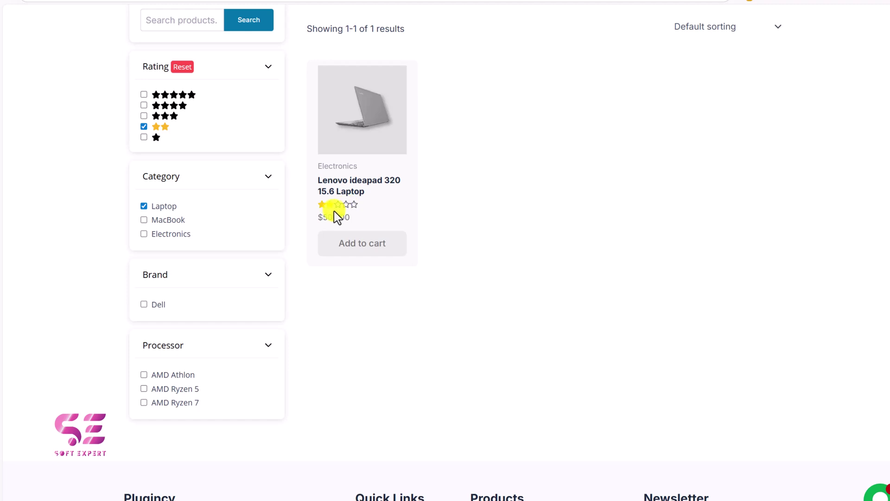
Reset the product rating filter
click(187, 69)
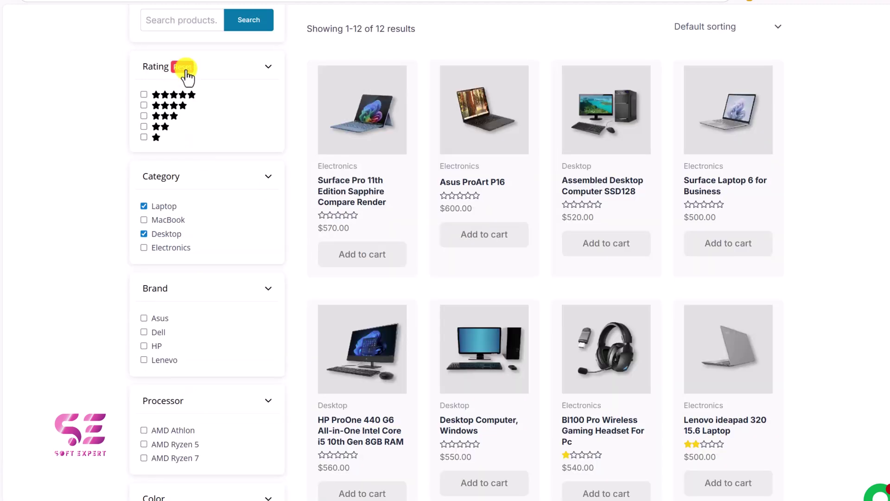
scroll(160, 192, up, 1)
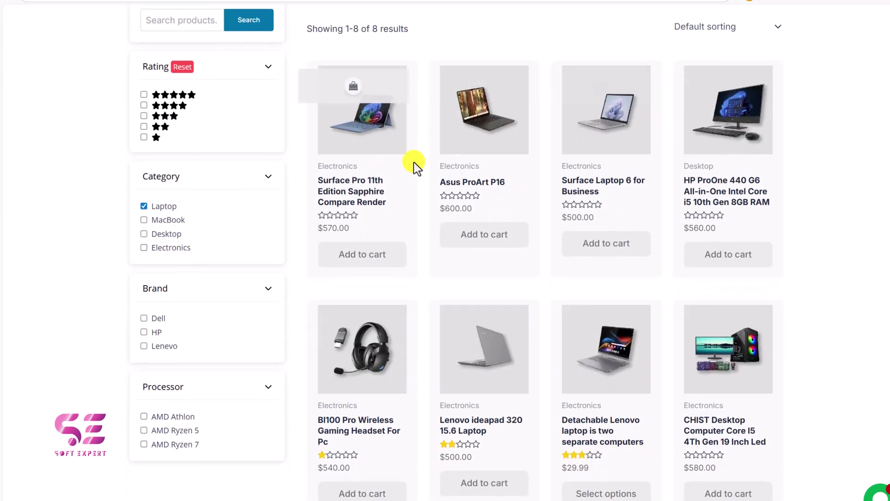
Filter the Laptops demo's products by adding the Desktop category and the Blue color
click(144, 234)
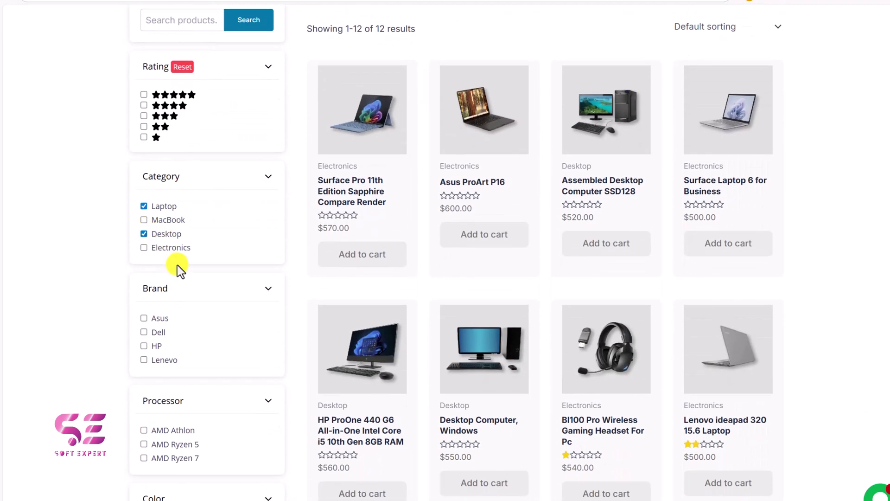
scroll(153, 281, down, 3)
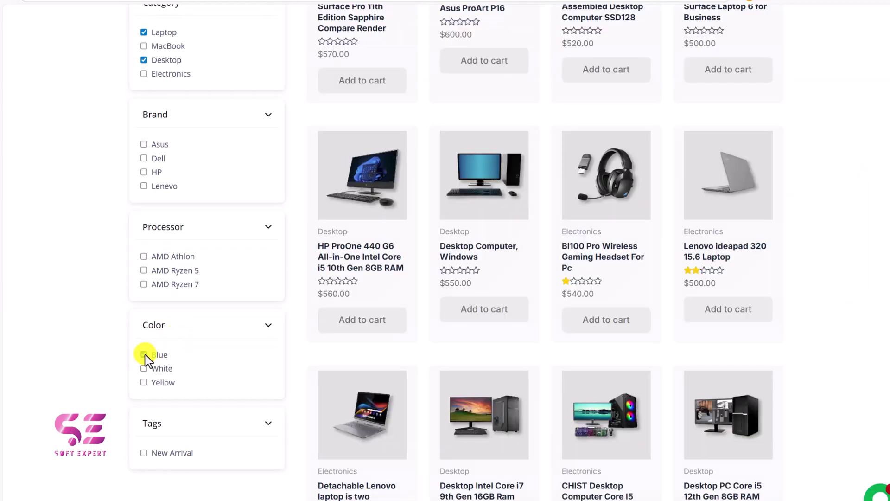
click(144, 354)
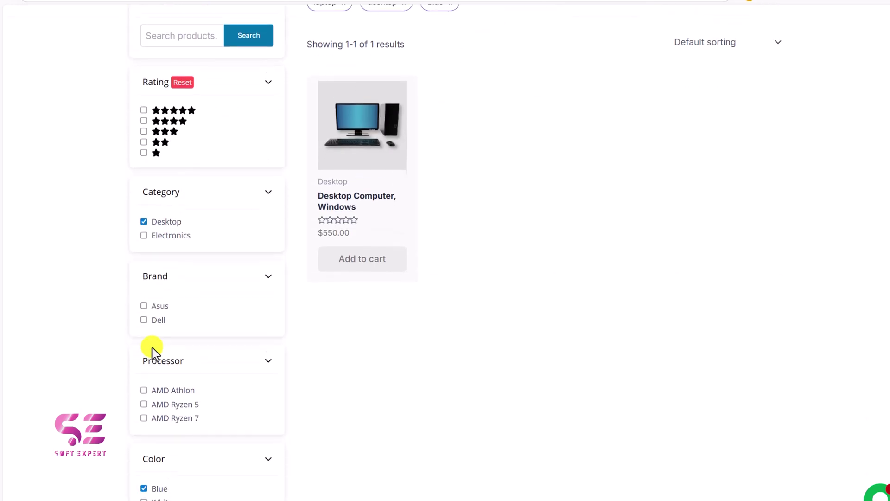
mouse_move(389, 122)
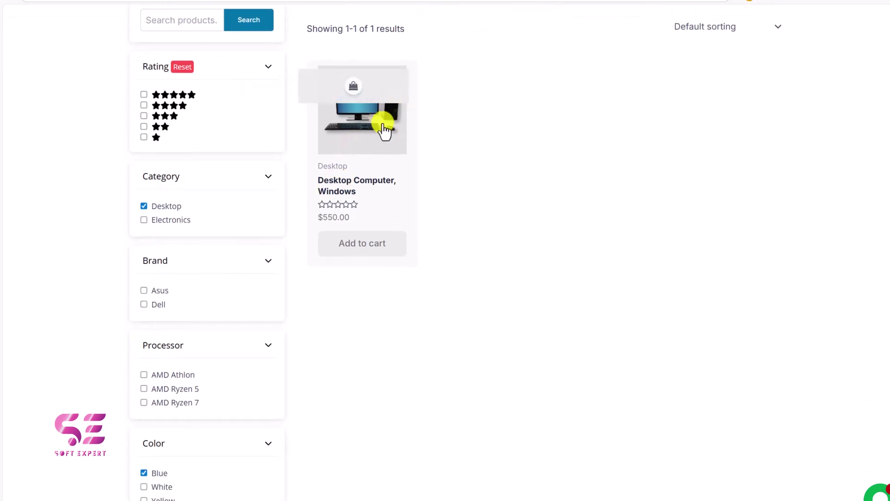
scroll(193, 385, down, 1)
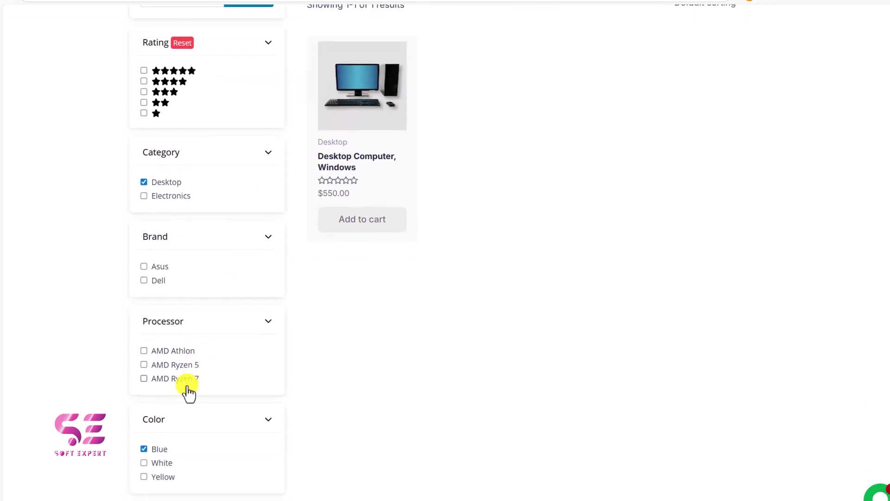
Remove the Blue color filter and look over the category, brand, processor and color filter groups
click(143, 450)
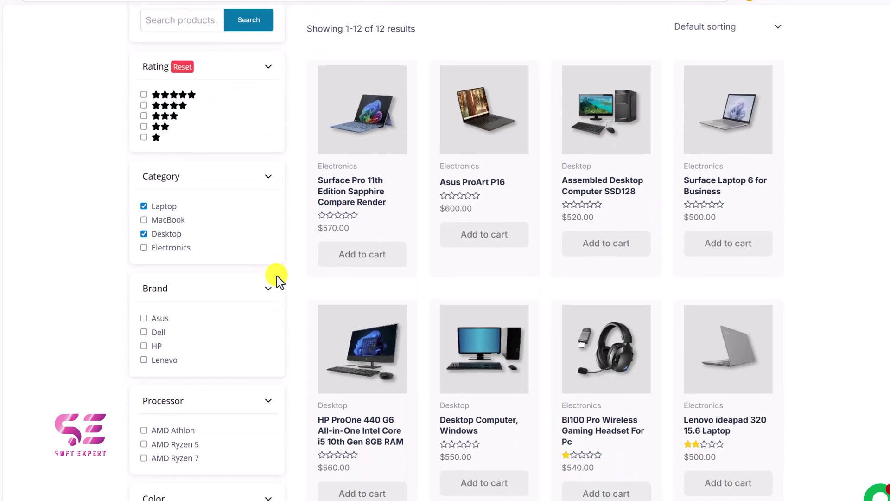
scroll(277, 276, down, 1)
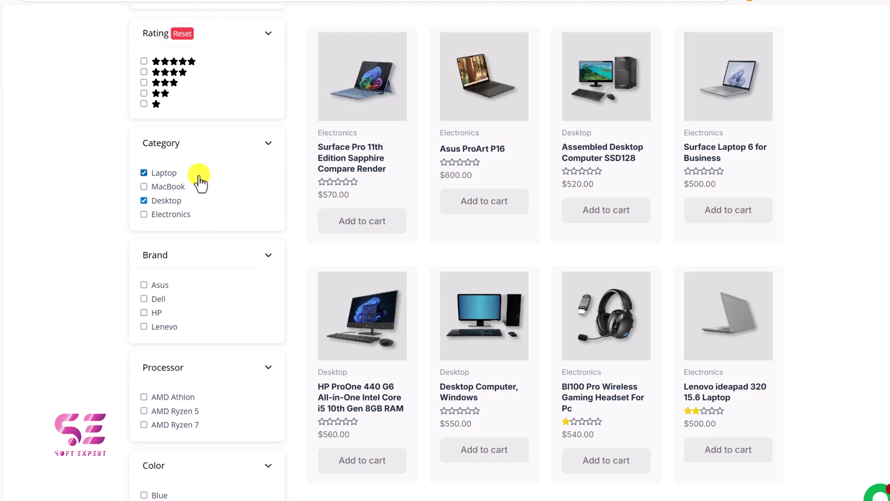
scroll(185, 260, down, 1)
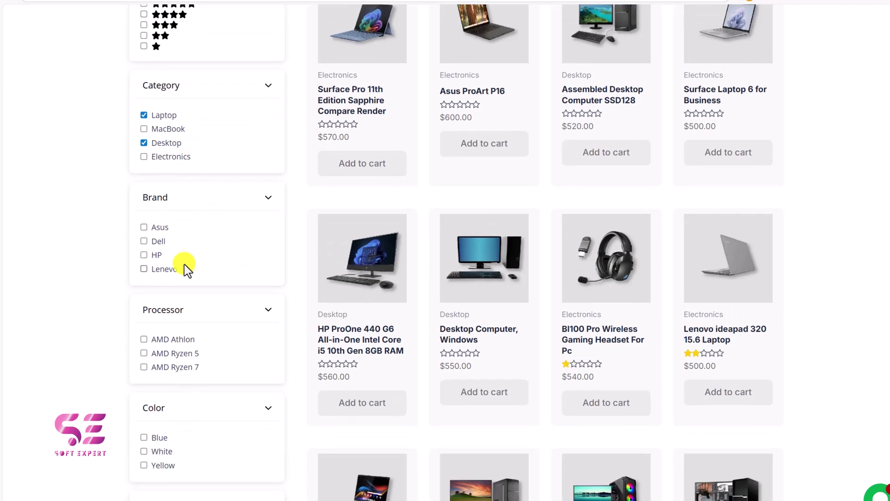
scroll(185, 264, down, 2)
scroll(171, 406, up, 2)
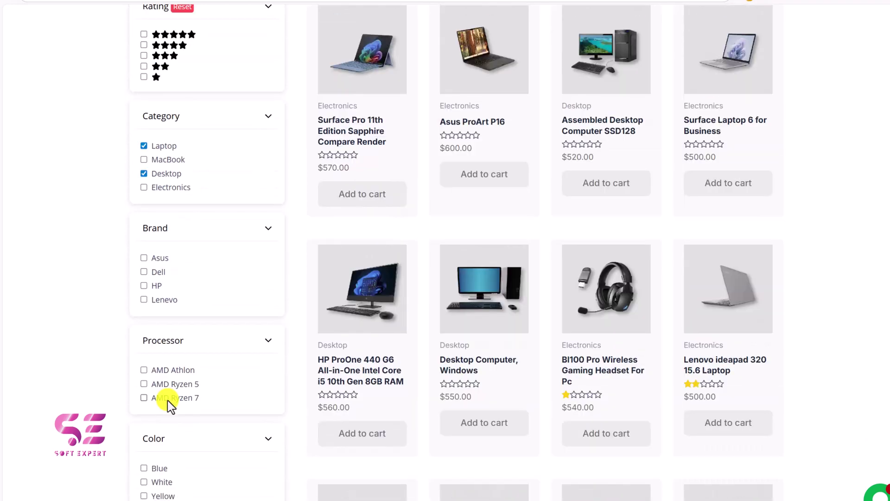
scroll(170, 406, up, 5)
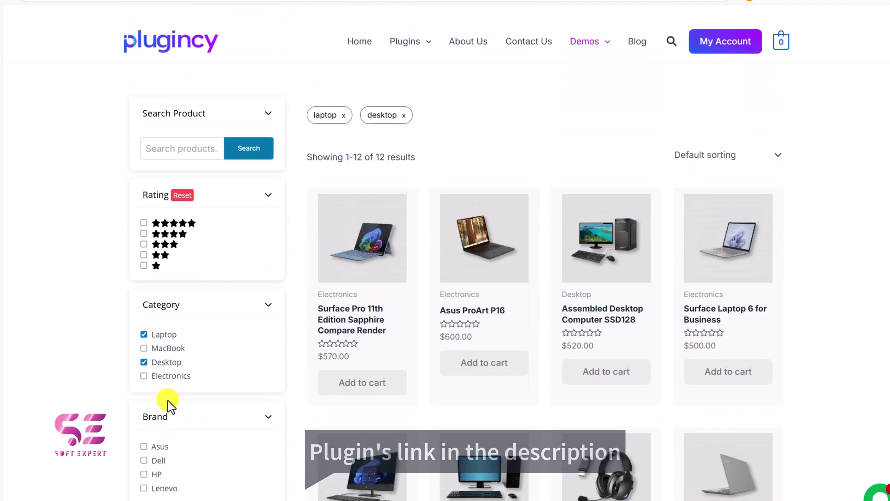
scroll(168, 405, down, 1)
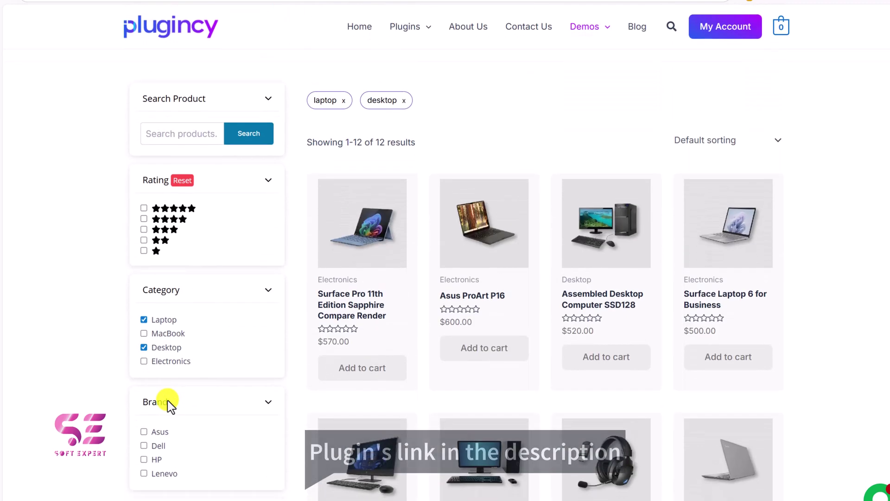
Return to the plugin's product page and download the free version from the WordPress plugin directory
click(180, 37)
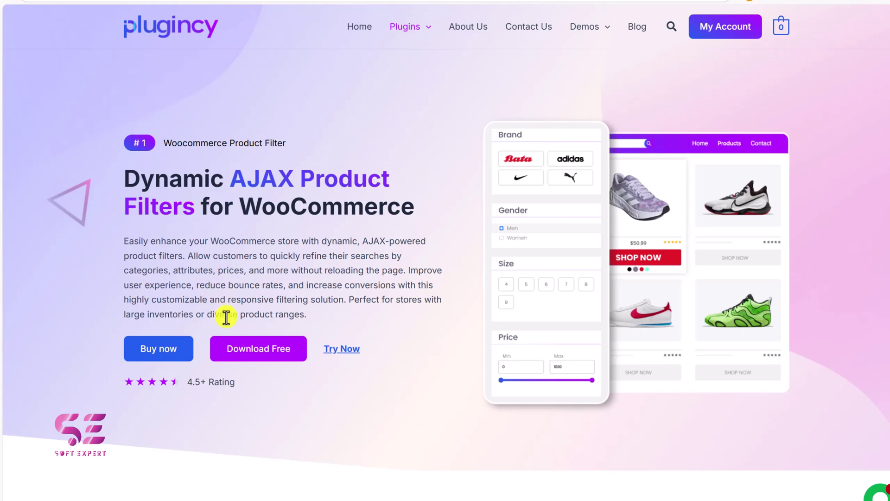
click(248, 351)
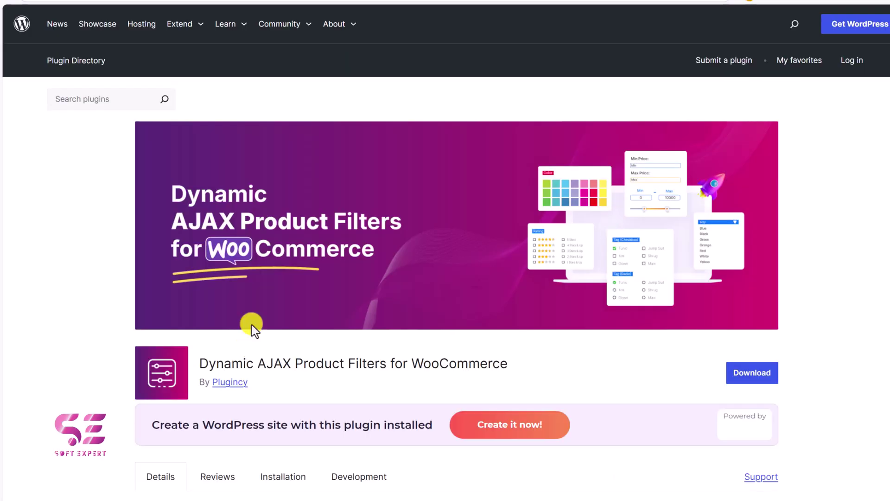
click(742, 374)
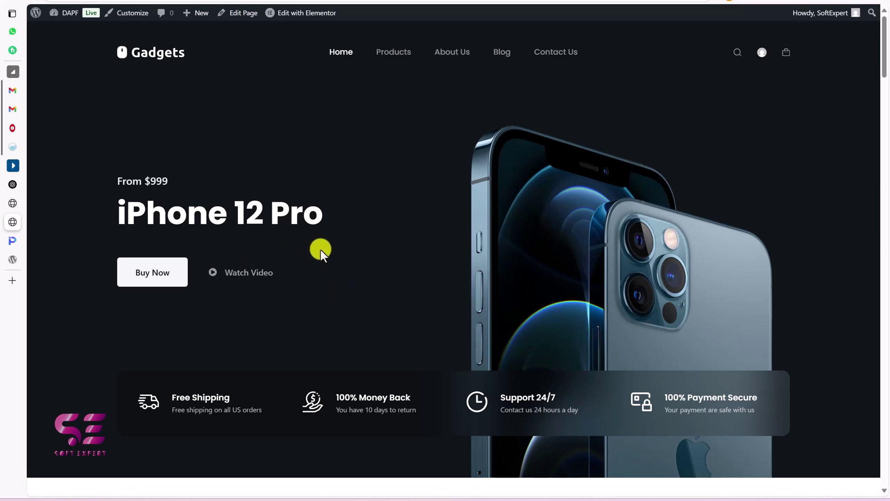
Look over the Gadgets store's home page and its product list in the WordPress admin
scroll(321, 251, down, 5)
scroll(321, 250, down, 15)
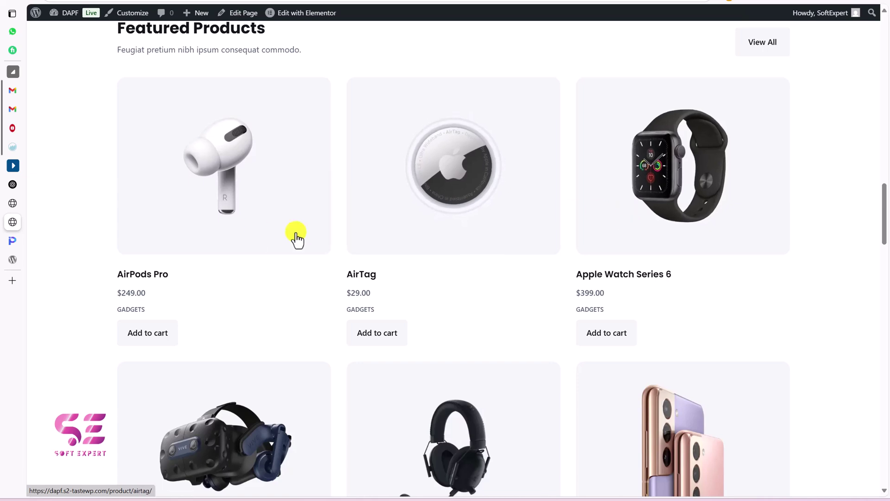
click(12, 219)
scroll(228, 246, down, 3)
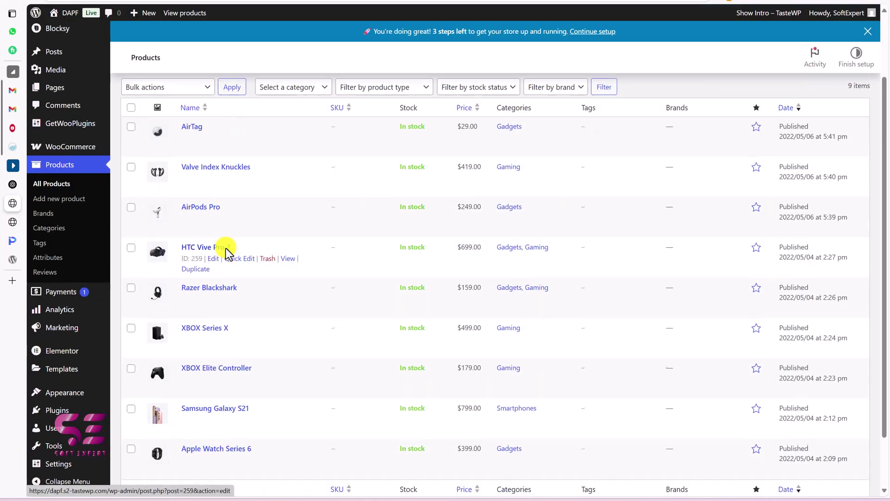
scroll(221, 309, down, 1)
scroll(221, 309, up, 3)
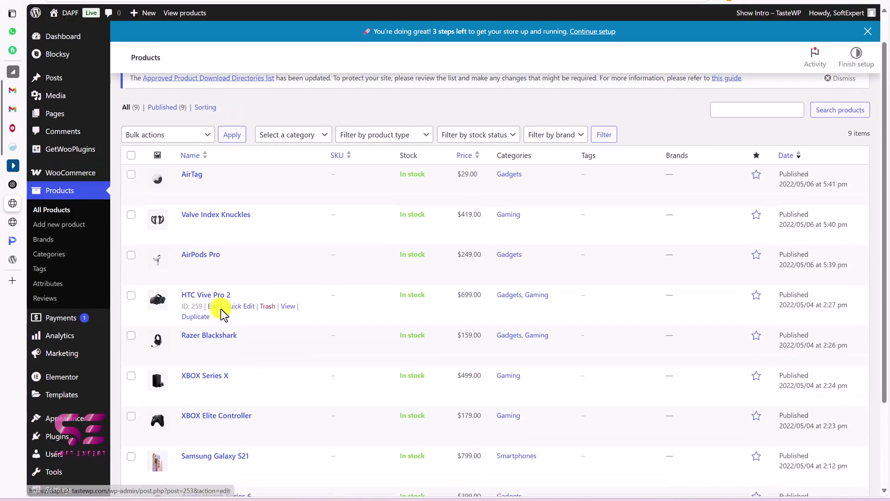
View the store's product categories, brands, tags and attributes in turn
click(66, 252)
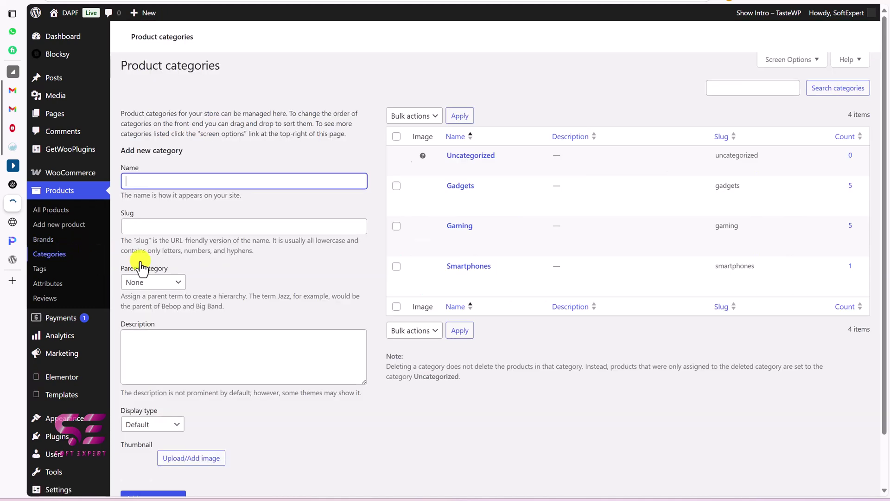
click(54, 240)
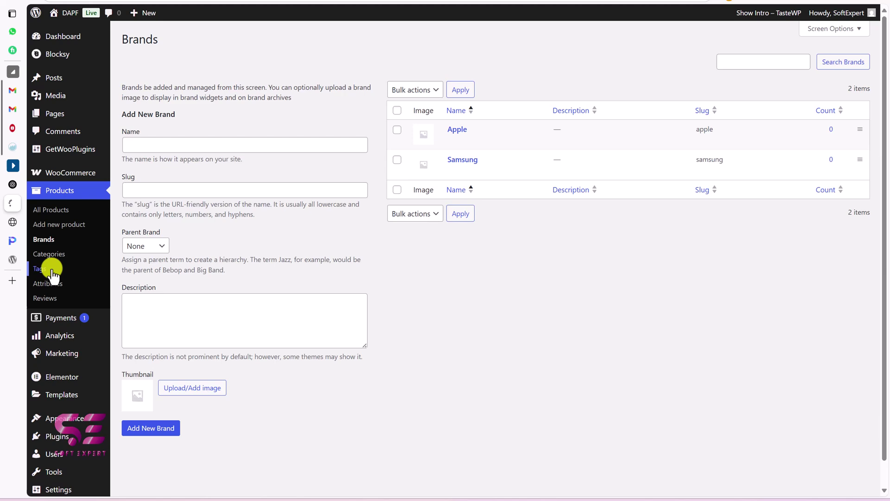
click(52, 269)
click(56, 286)
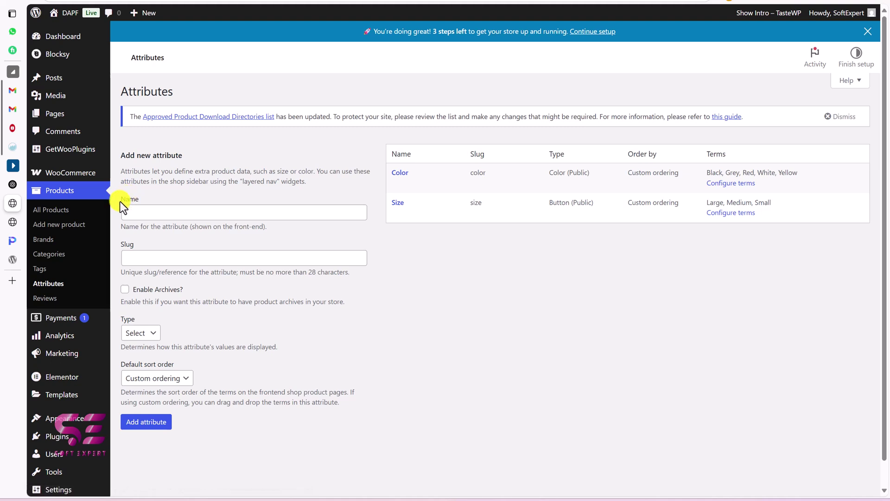
Install the Dynamic AJAX Product Filters for WooCommerce plugin from its downloaded 1.2.3 zip file and activate it
mouse_move(65, 436)
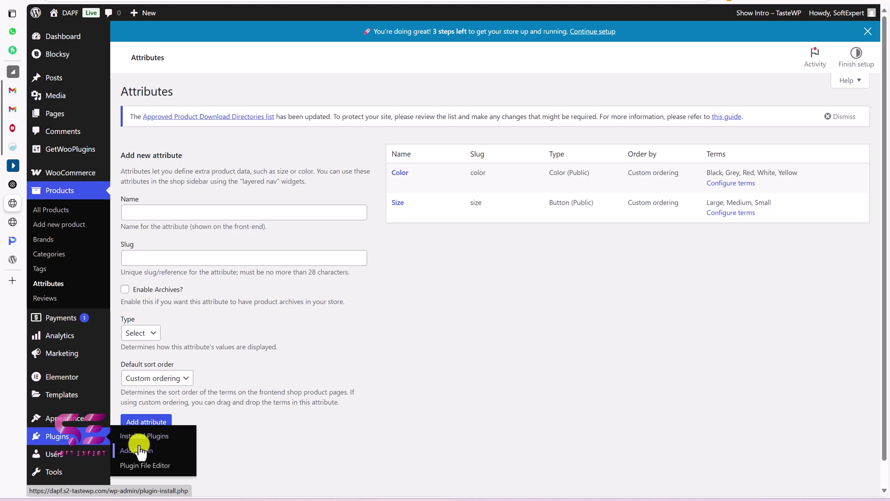
click(139, 451)
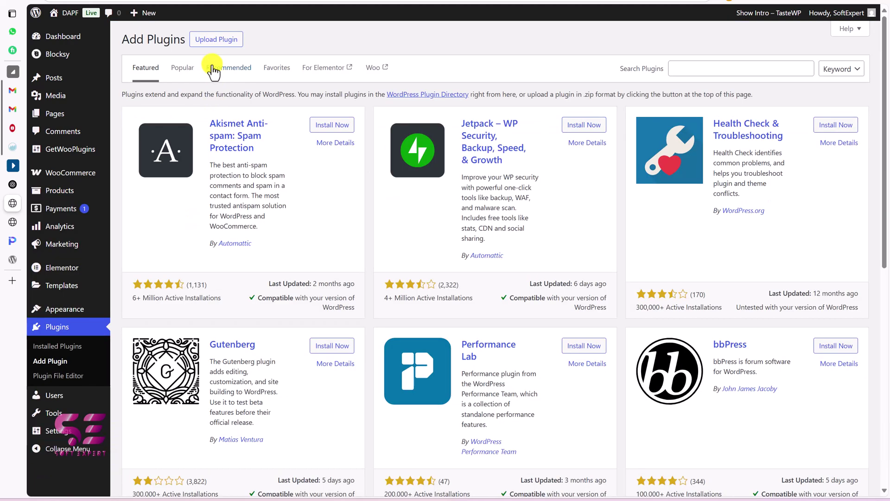
click(217, 41)
click(419, 133)
double_click(142, 84)
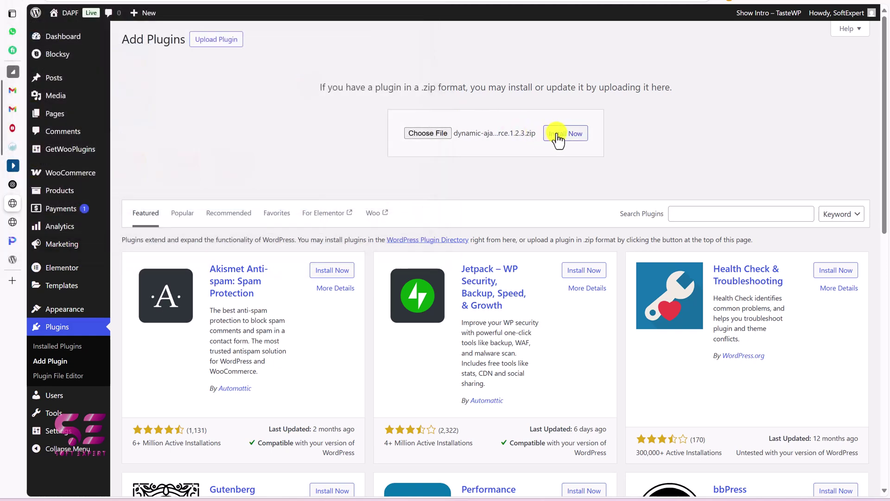
click(559, 135)
click(171, 132)
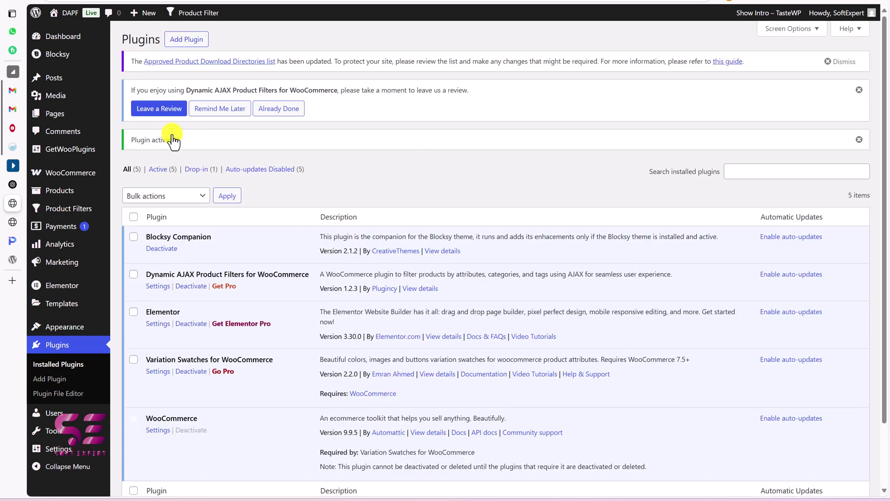
Review the Form Manage options in the Product Filters settings and save them
mouse_move(88, 214)
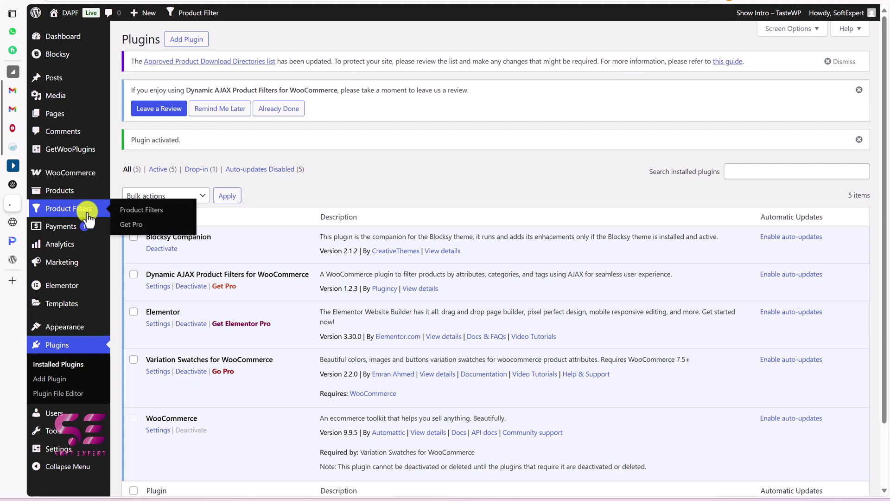
click(87, 215)
scroll(374, 244, down, 4)
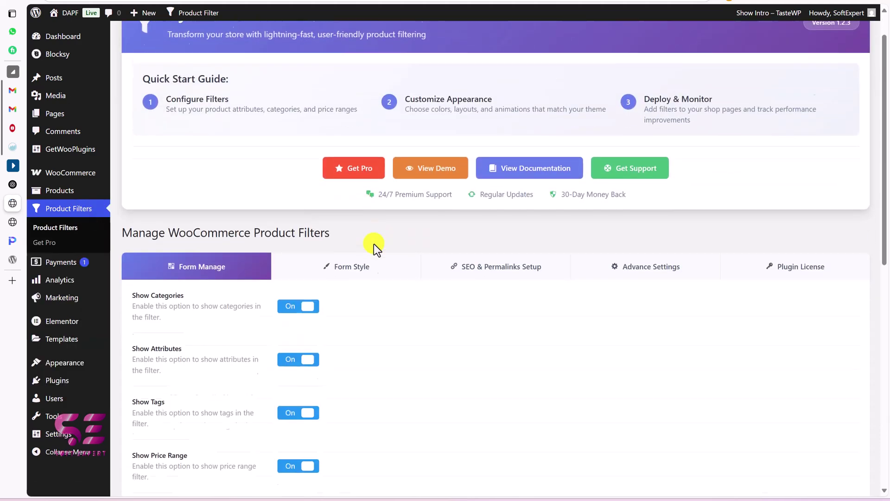
scroll(346, 213, down, 1)
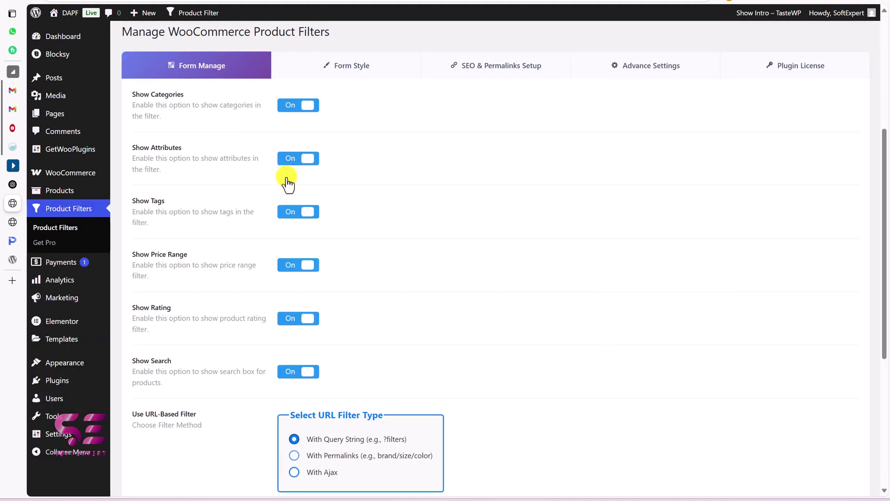
scroll(288, 179, down, 5)
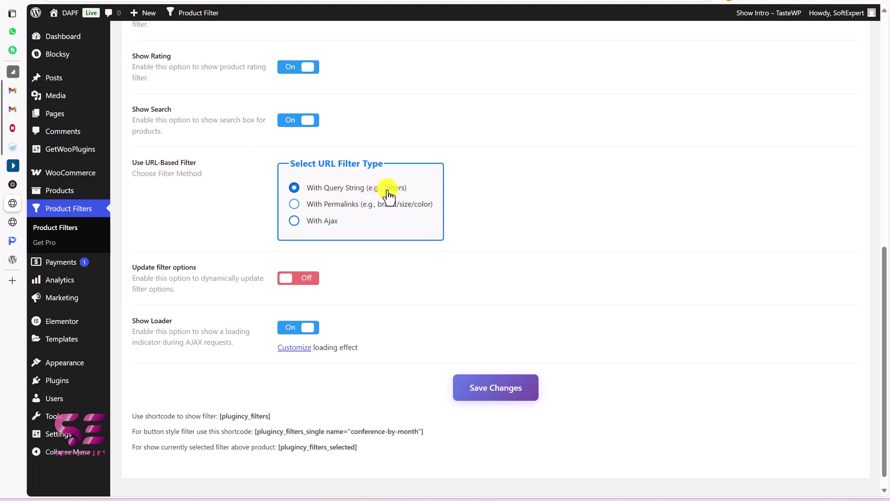
mouse_move(298, 207)
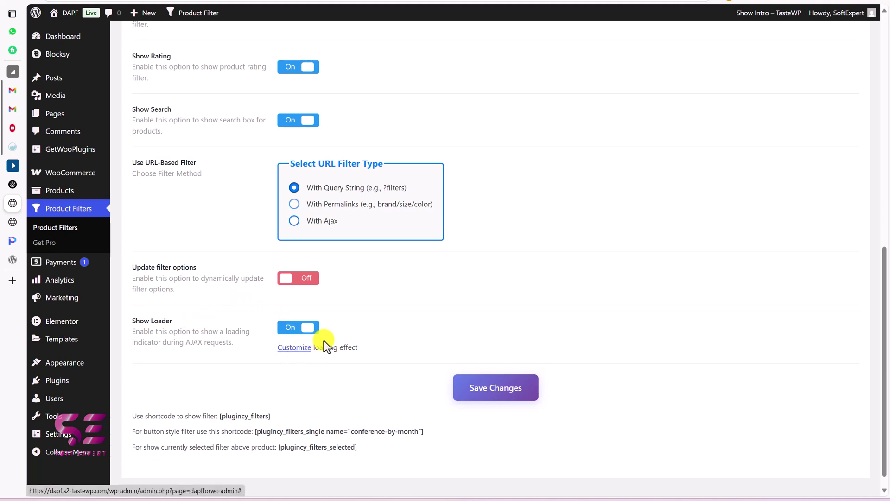
click(497, 389)
scroll(498, 392, down, 5)
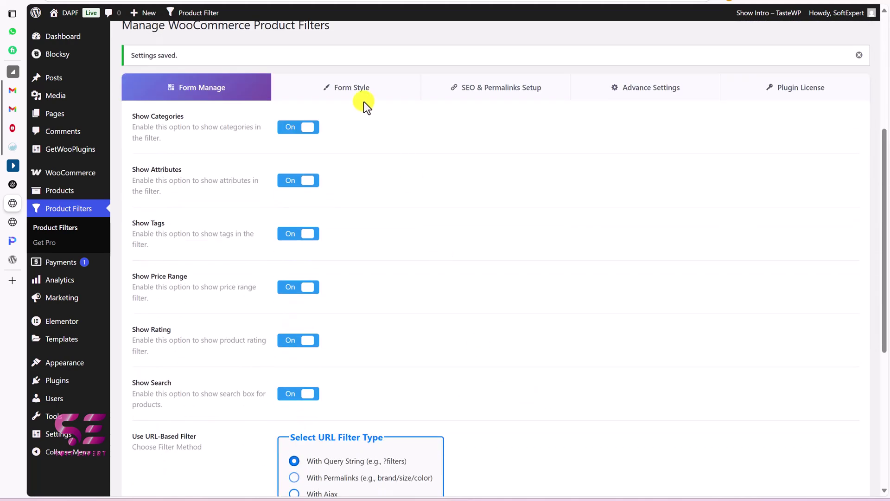
Set the filter style for Category Options to Checkbox in the form style configuration
click(349, 91)
scroll(336, 177, down, 4)
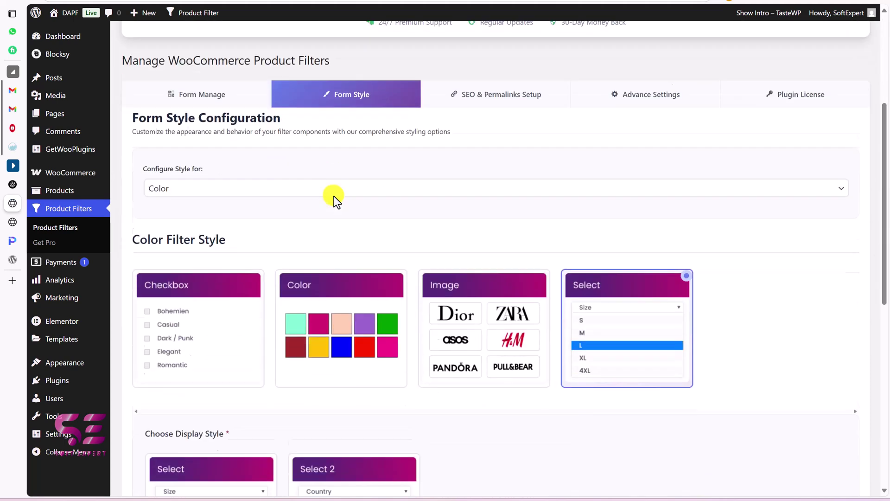
scroll(333, 196, down, 1)
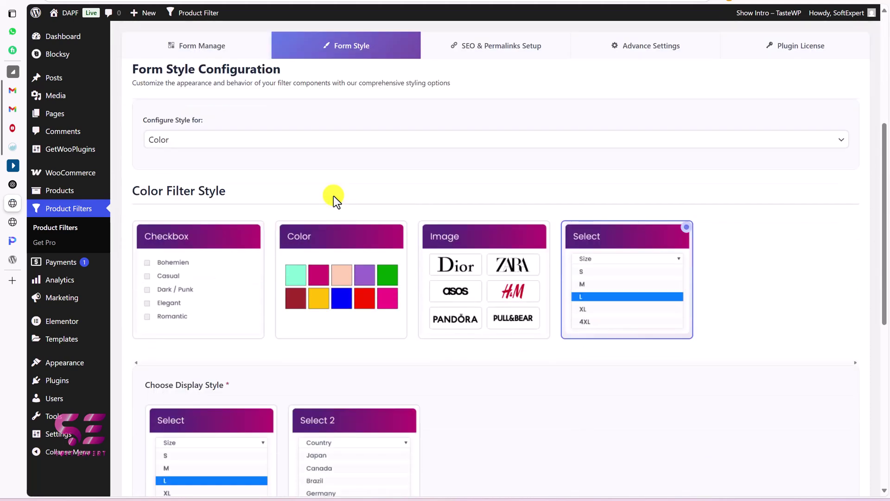
click(189, 140)
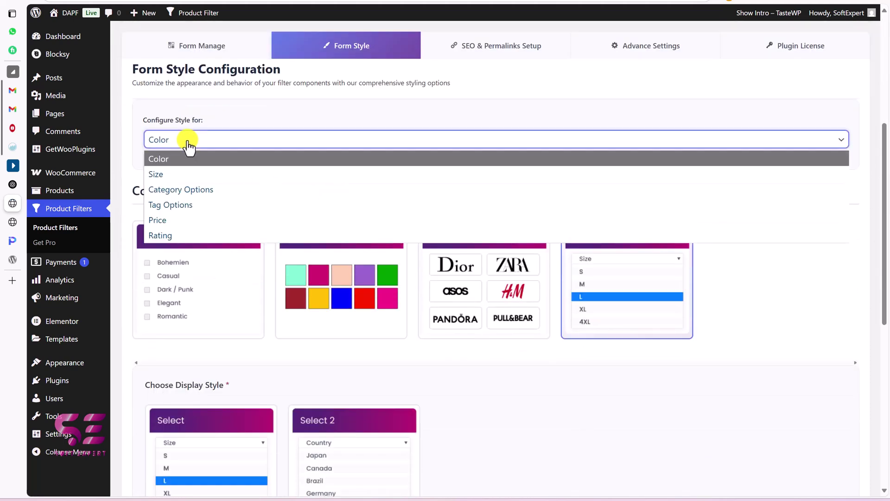
click(183, 190)
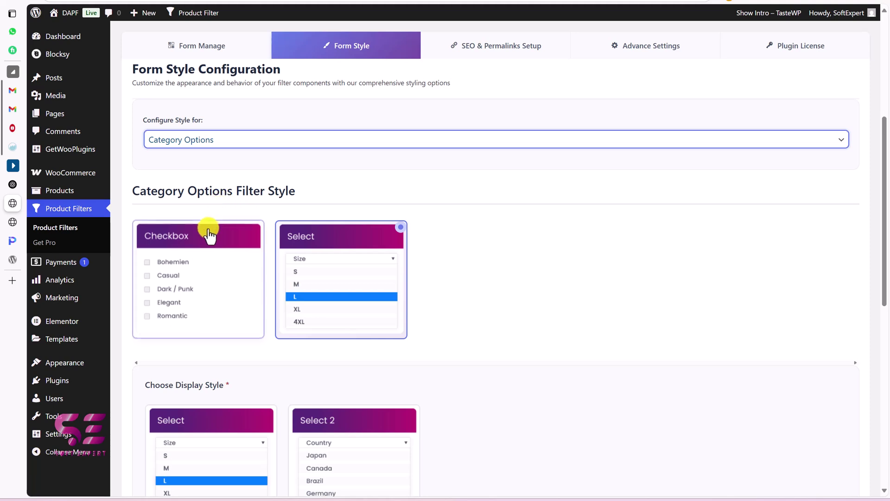
click(205, 259)
scroll(227, 297, down, 3)
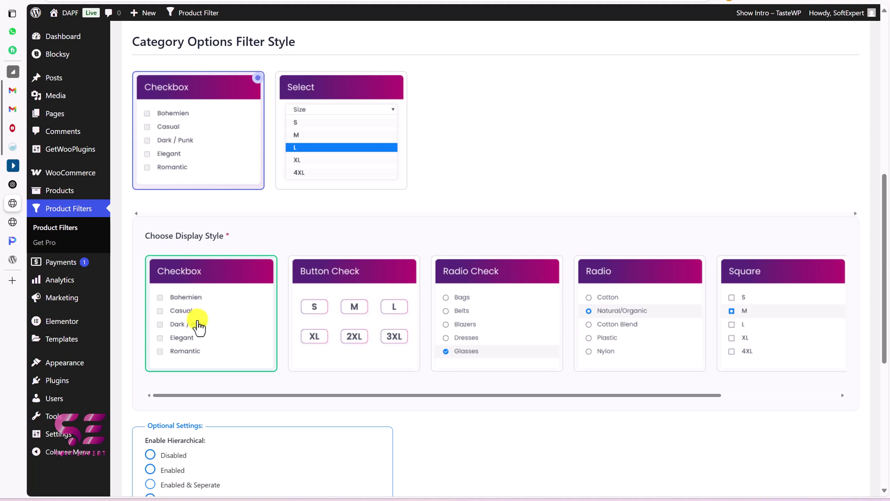
Review the display styles and optional settings for Category Options, and save the form style configuration
scroll(228, 305, down, 4)
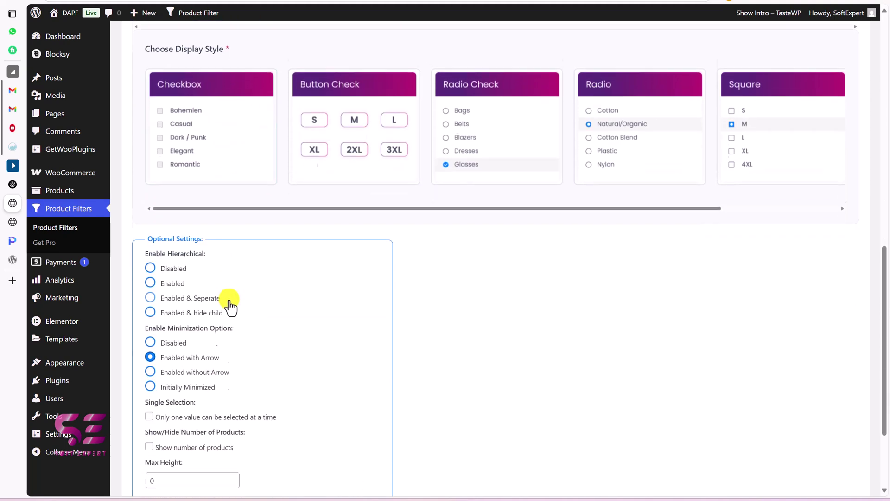
scroll(229, 304, down, 1)
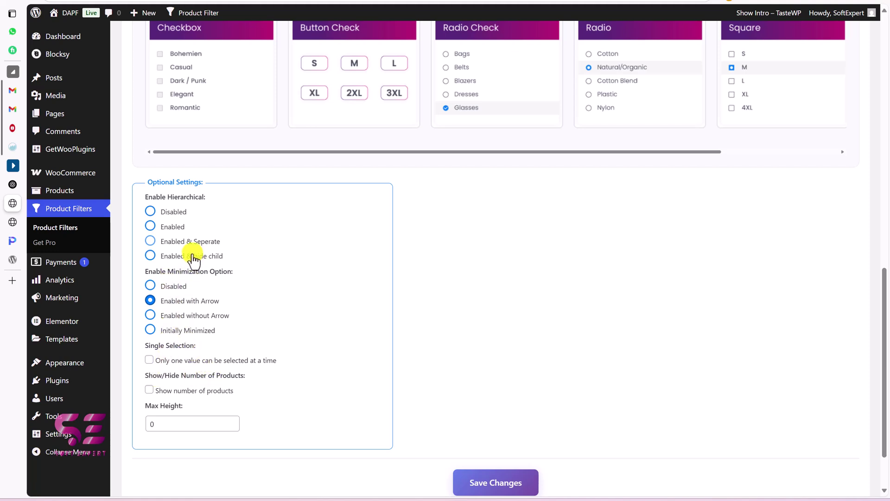
scroll(211, 236, up, 3)
scroll(213, 236, up, 5)
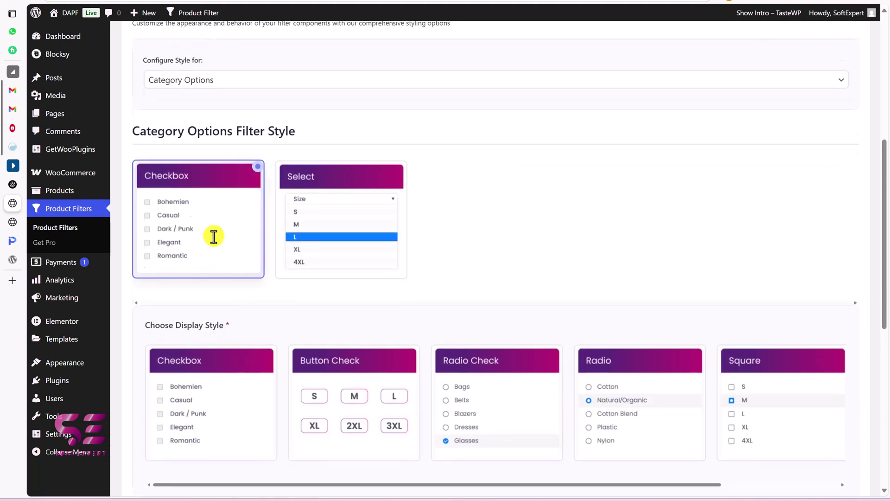
click(190, 133)
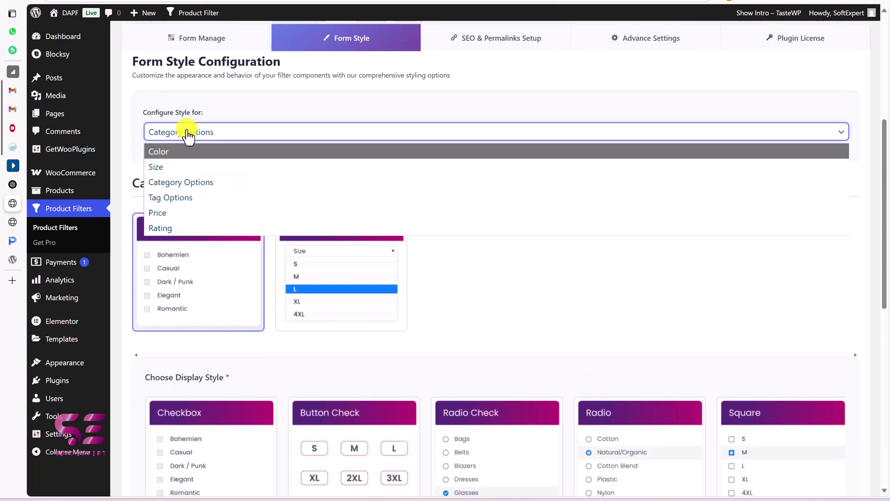
click(188, 136)
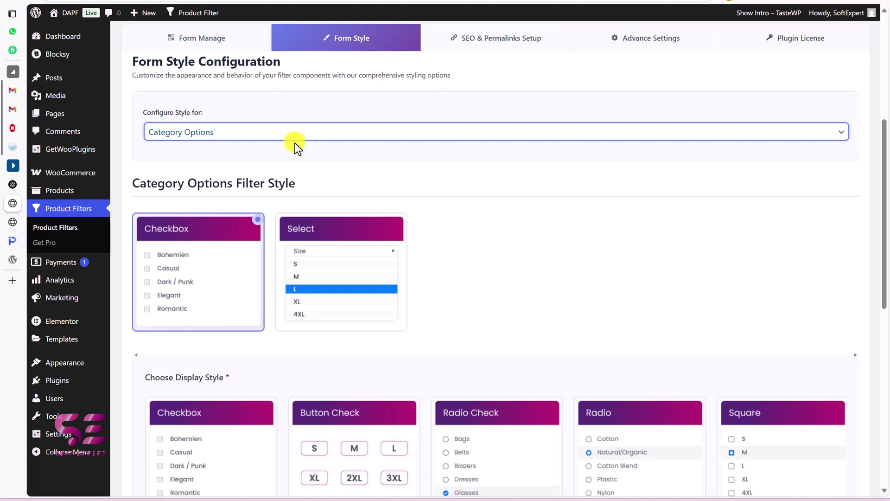
scroll(296, 143, down, 10)
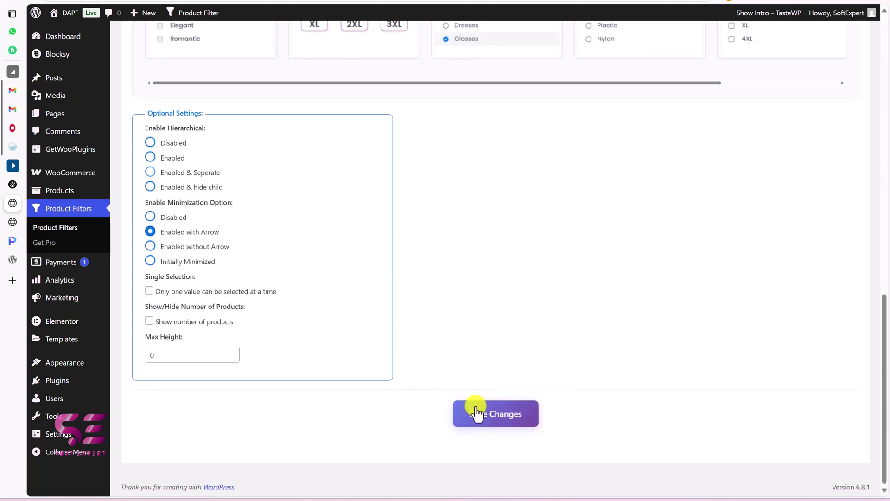
click(476, 413)
Open the SEO & Permalinks Setup settings of the product filters
scroll(477, 412, down, 5)
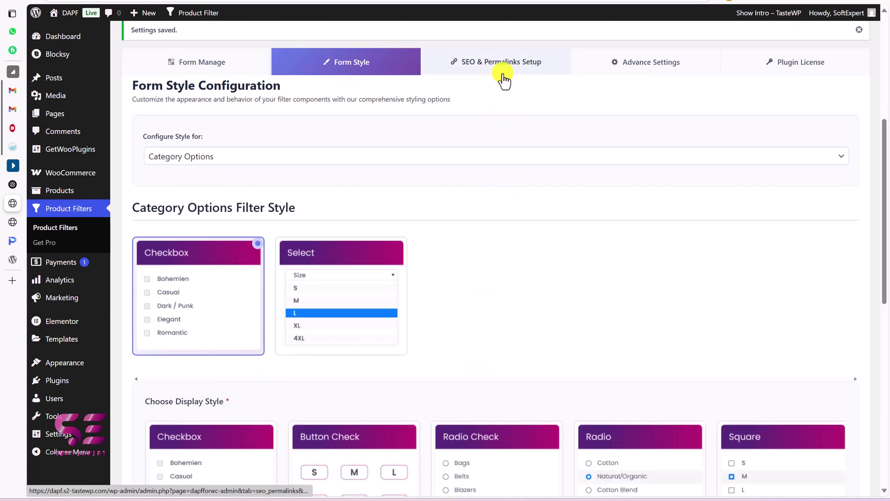
click(494, 74)
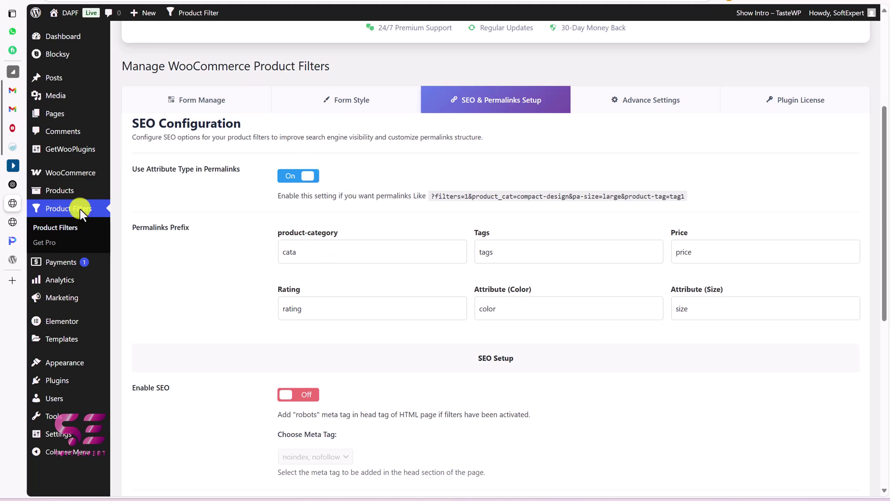
Switch to the storefront and view its Products page
click(10, 224)
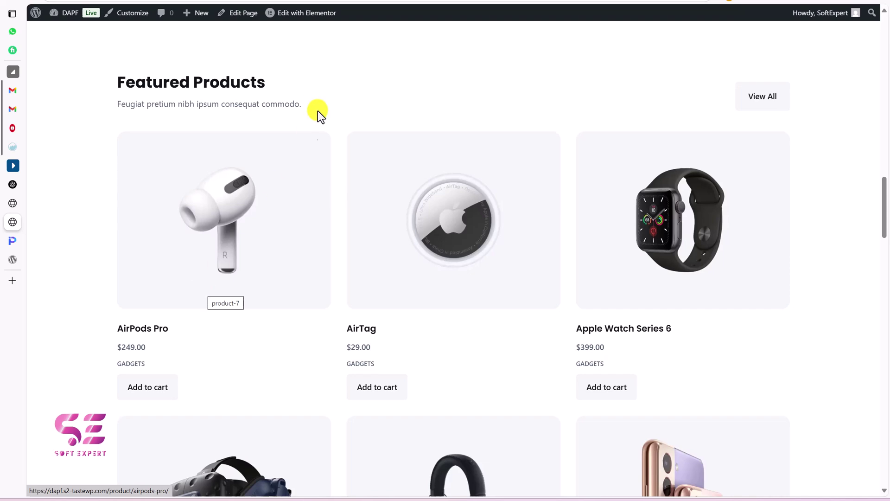
scroll(304, 91, up, 15)
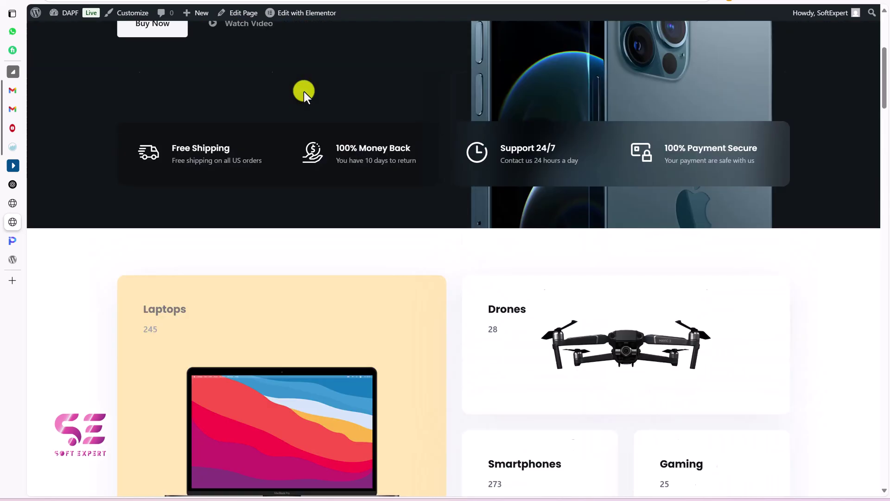
scroll(304, 91, up, 5)
click(394, 55)
scroll(308, 270, down, 3)
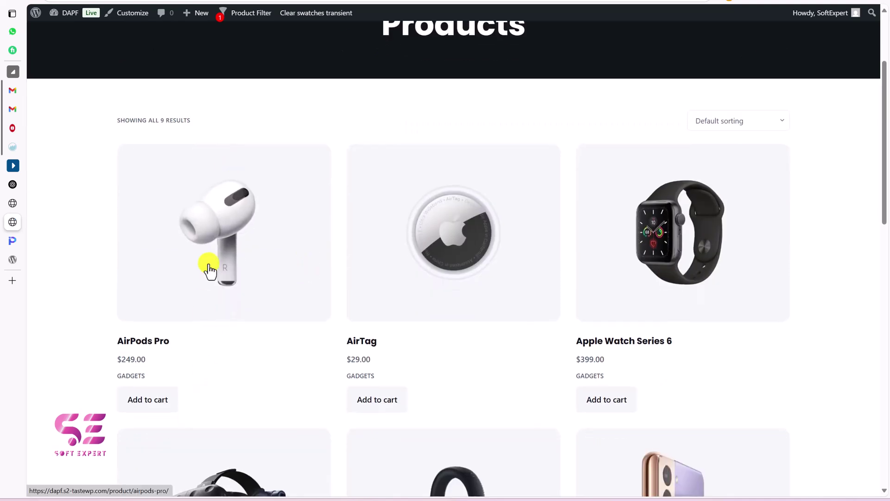
In the theme customizer, enable the Product Archives sidebar, position it to the left of the products and publish
scroll(248, 202, up, 3)
click(131, 13)
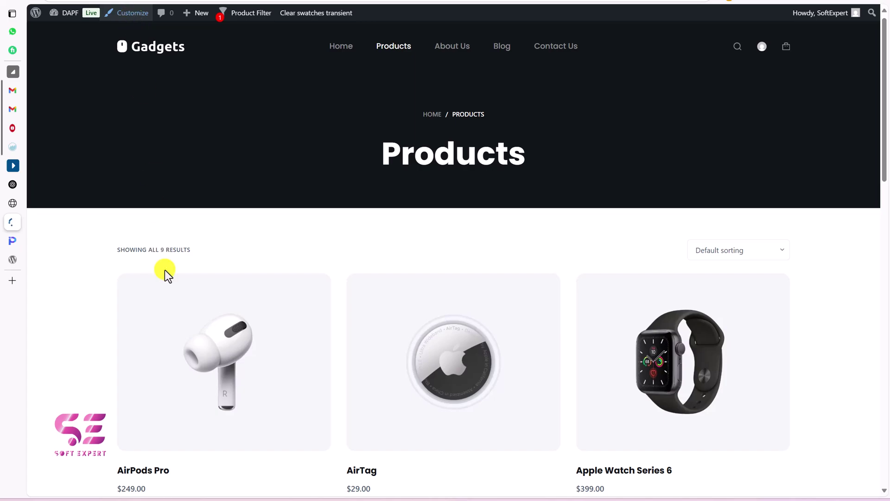
scroll(156, 320, down, 4)
scroll(156, 322, down, 2)
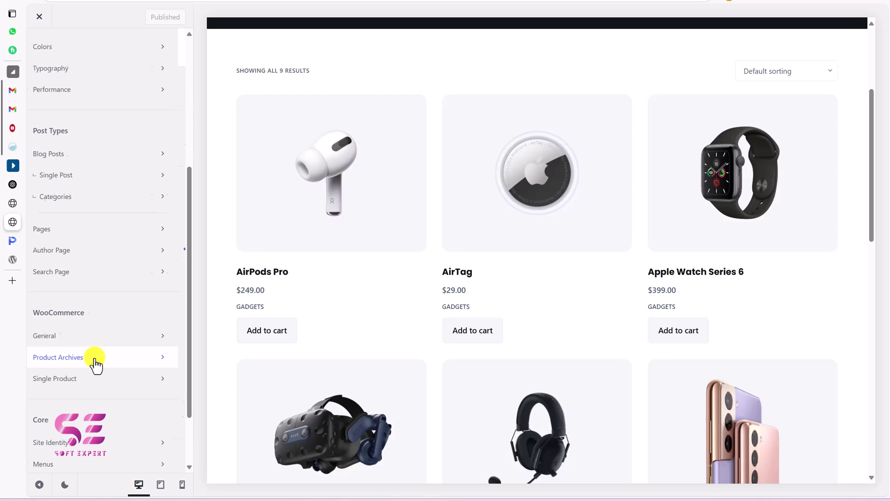
click(95, 365)
scroll(81, 241, down, 4)
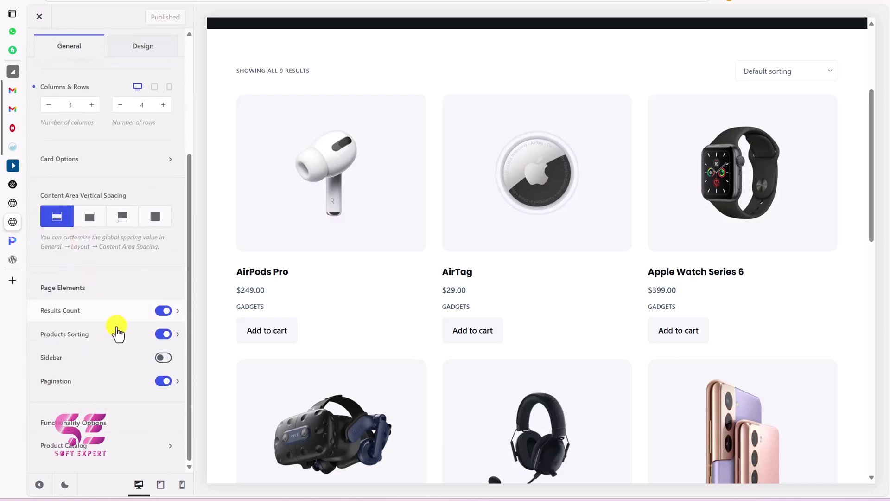
click(162, 358)
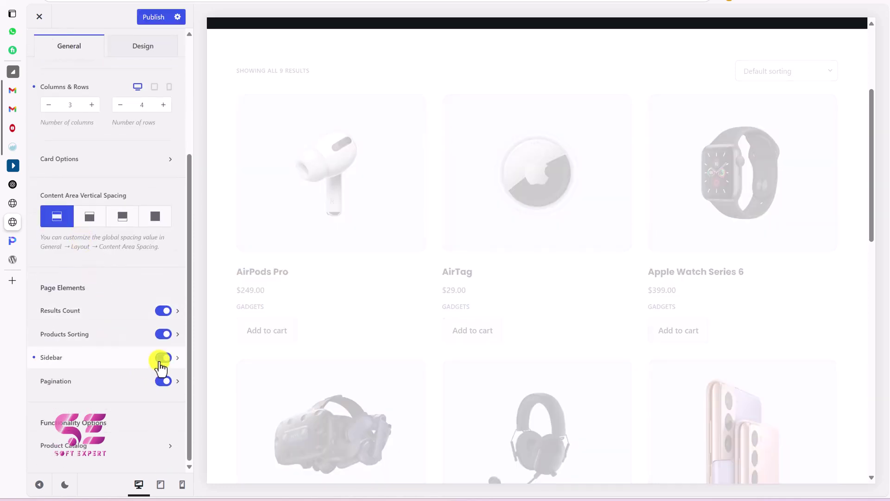
click(91, 364)
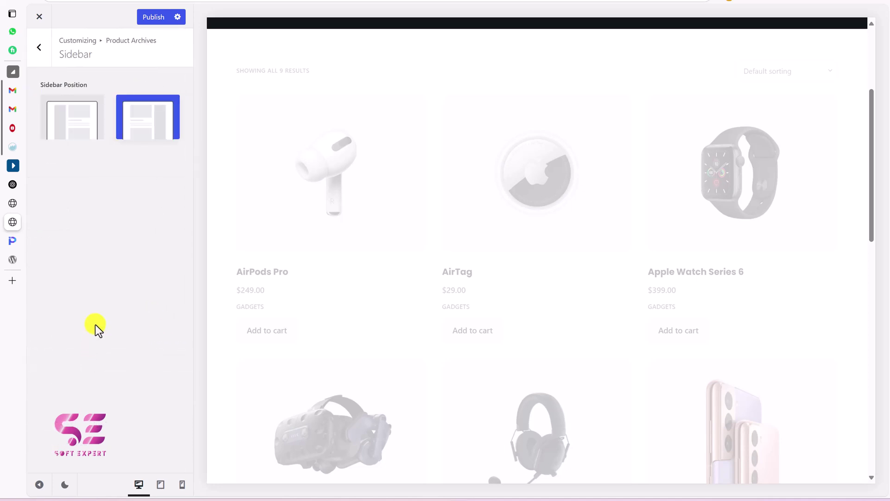
click(82, 135)
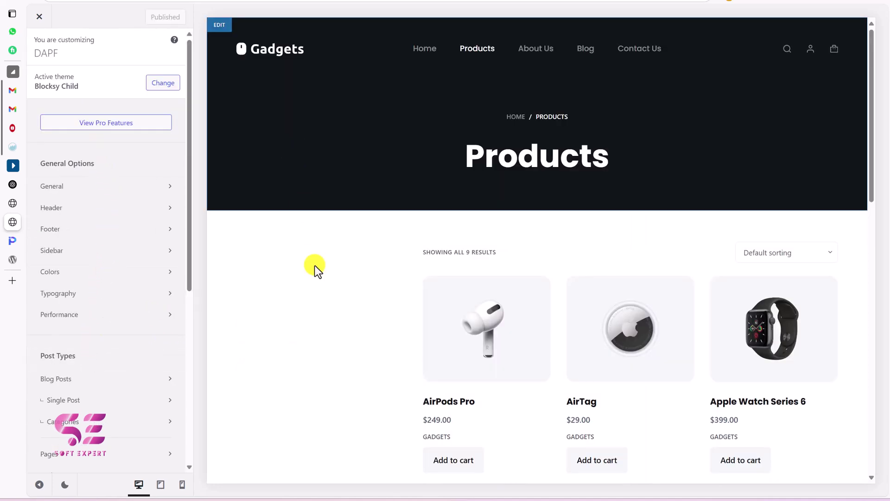
scroll(316, 275, down, 3)
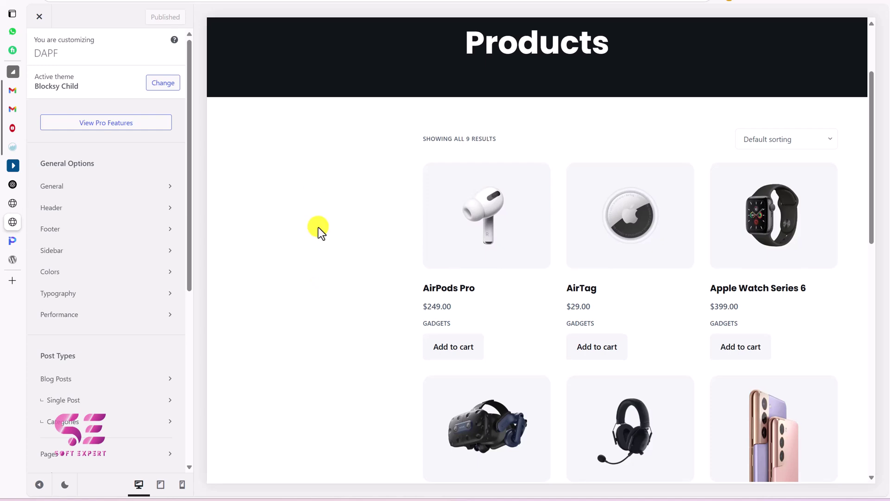
scroll(330, 194, down, 2)
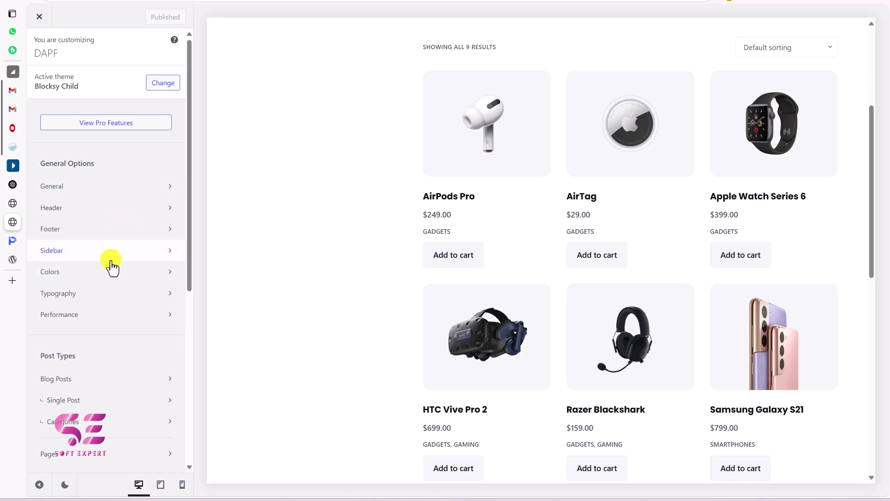
Add the Dynamic Ajax Filter block to the WooCommerce Sidebar widget area in the customizer
scroll(110, 265, down, 6)
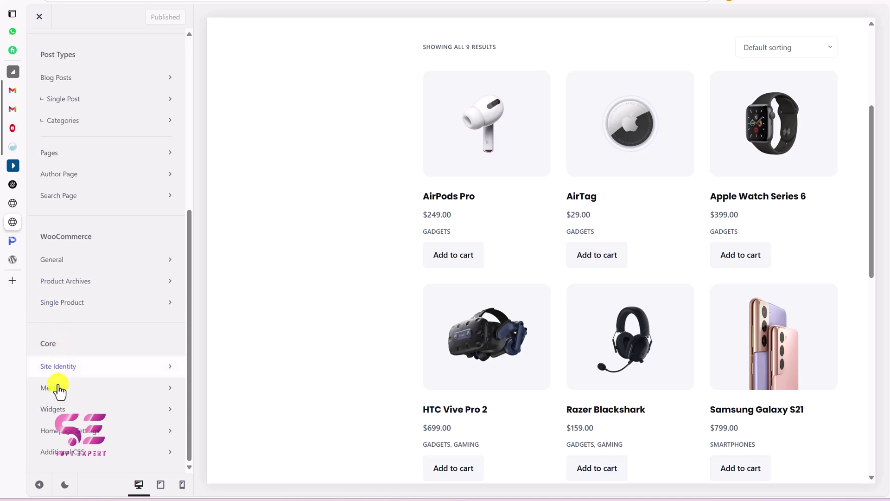
click(56, 409)
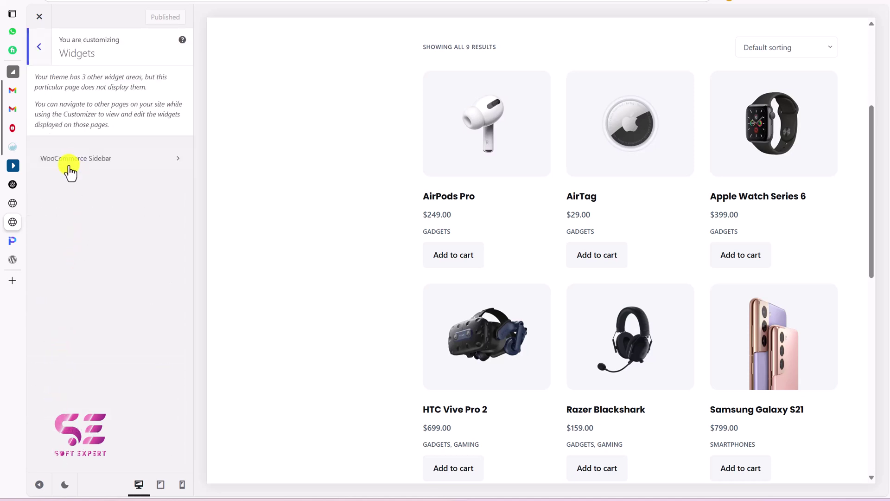
click(93, 160)
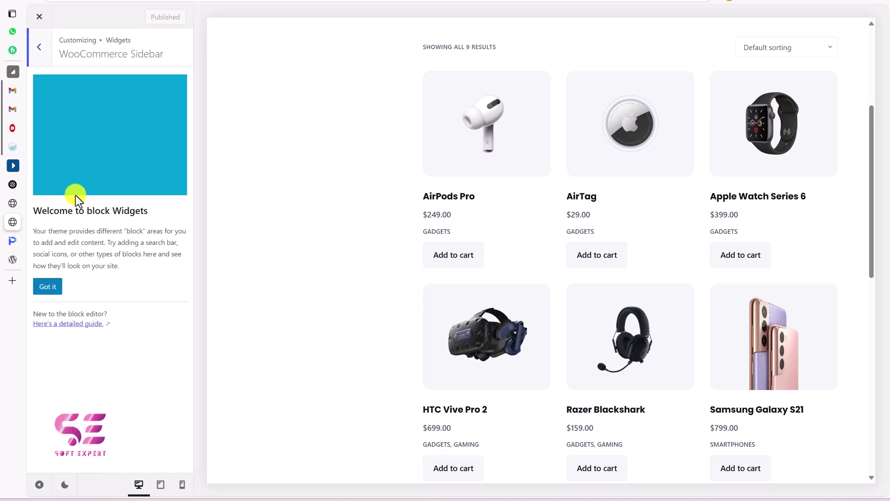
click(45, 289)
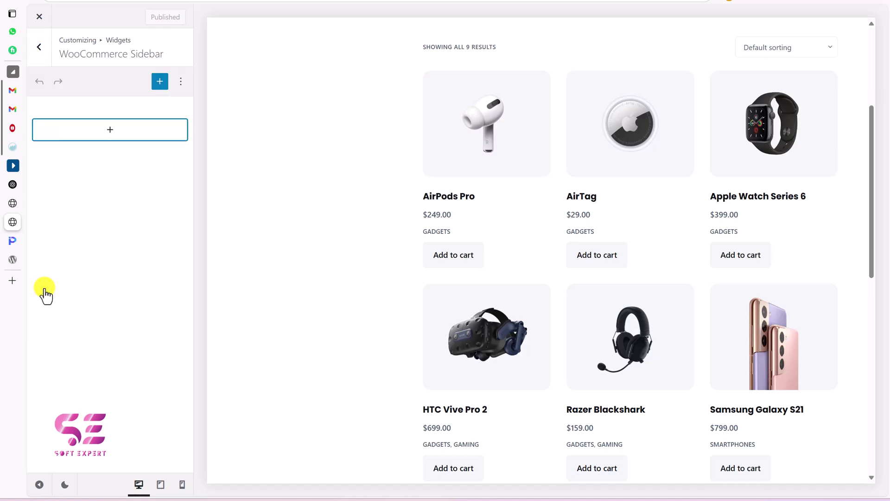
click(110, 133)
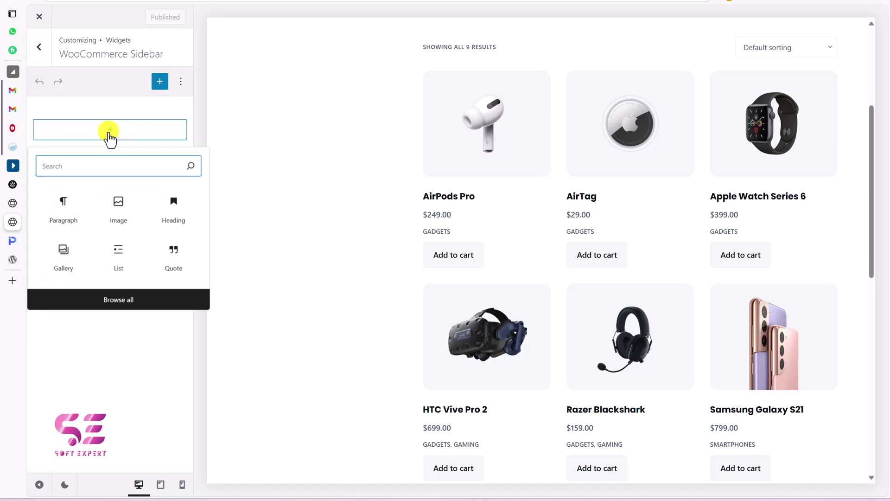
text(filt)
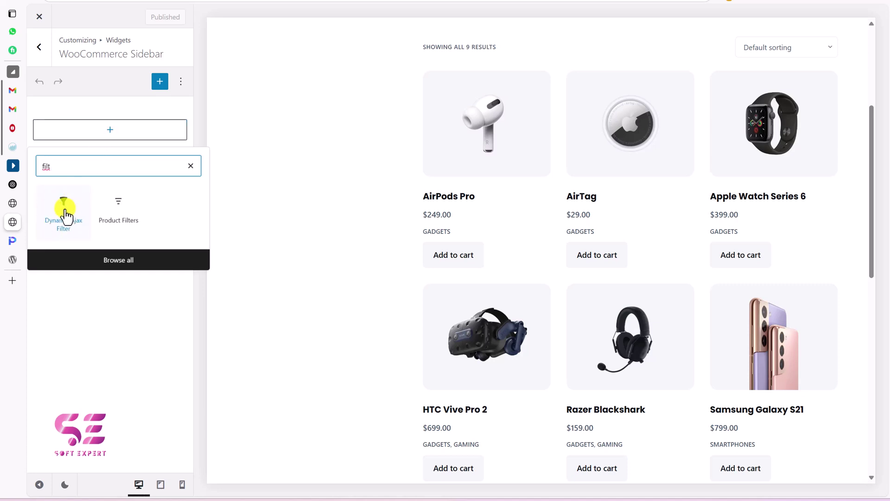
click(65, 213)
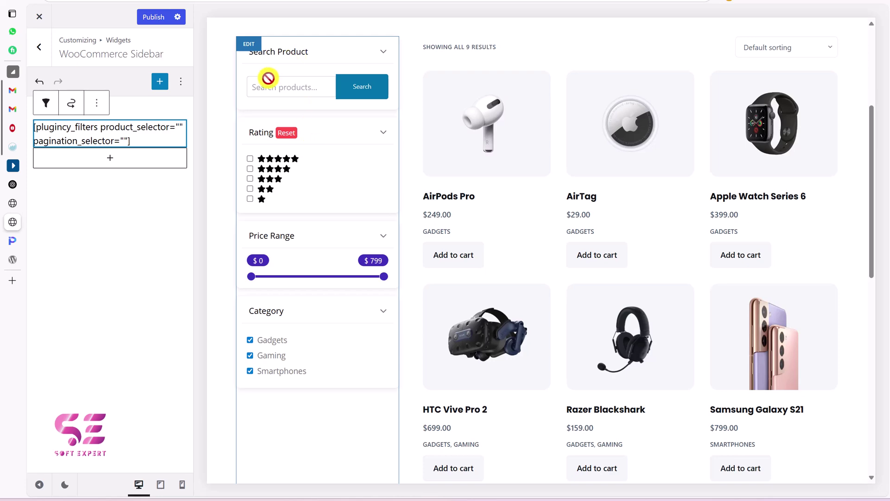
Check the filter form in the Products page preview and publish the sidebar widget
scroll(282, 119, down, 2)
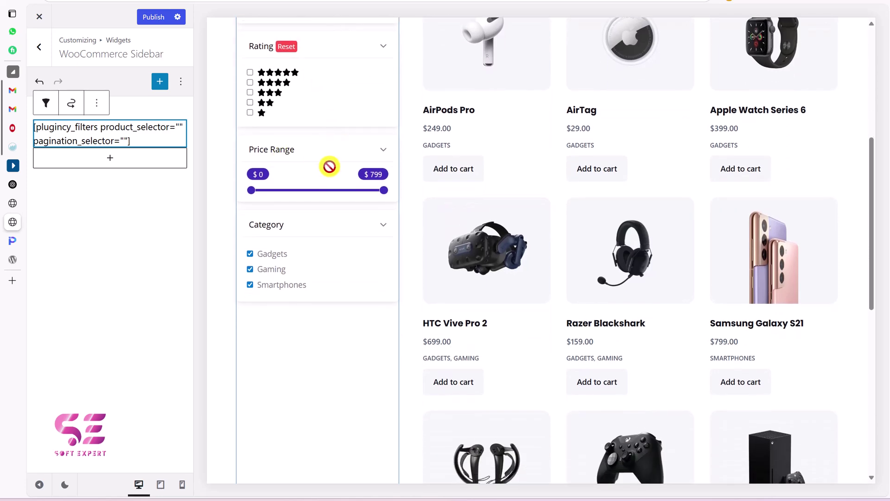
scroll(329, 166, down, 1)
scroll(328, 173, up, 2)
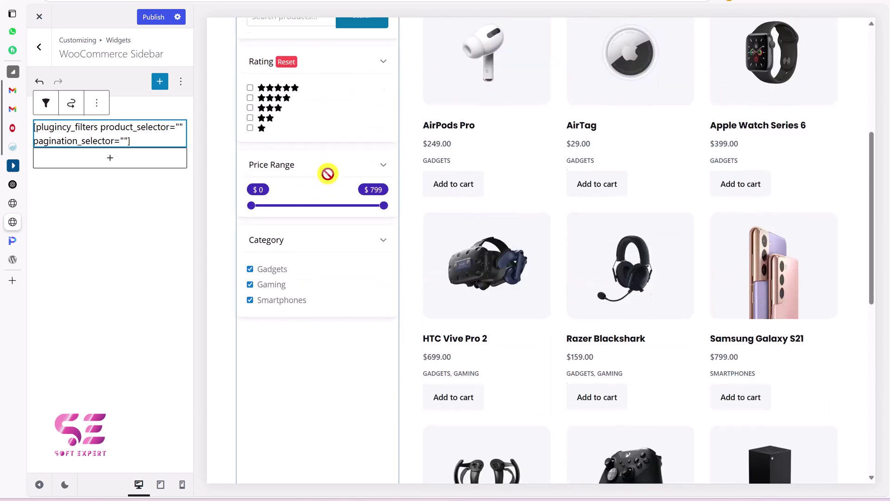
scroll(328, 173, up, 2)
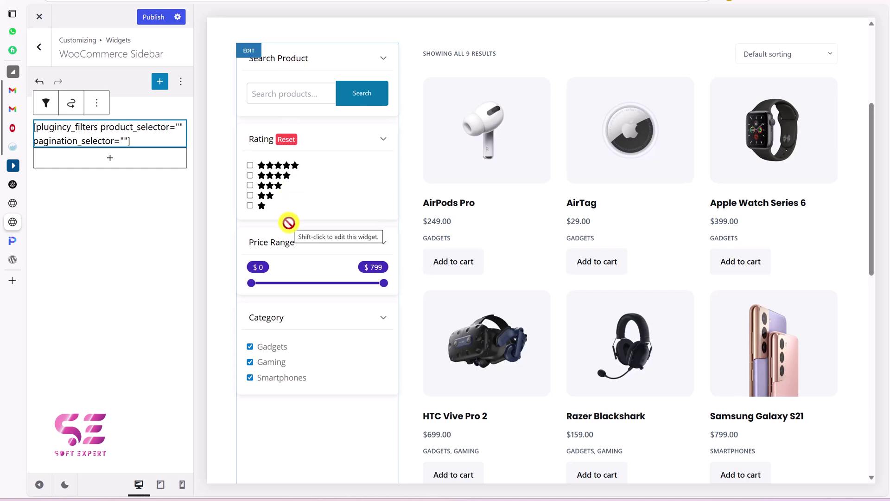
click(146, 19)
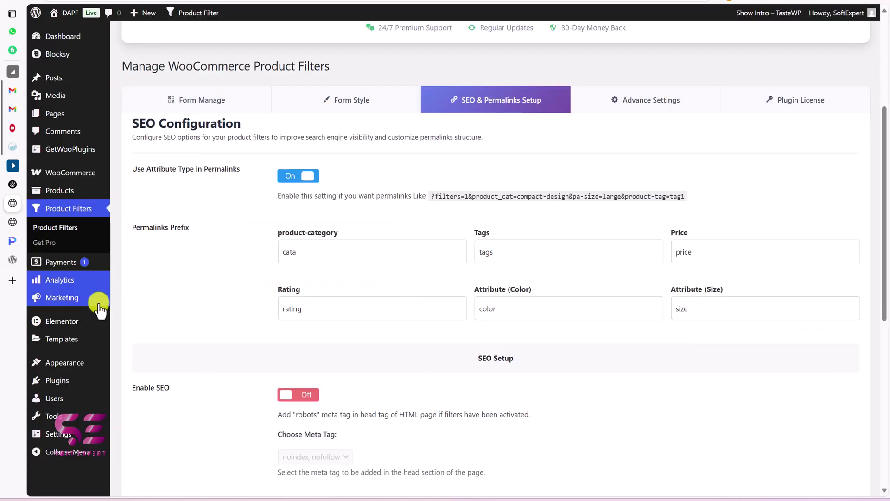
In the WordPress admin's Widgets screen, open the block settings of the Dynamic Ajax Filter in the WooCommerce Sidebar
mouse_move(80, 358)
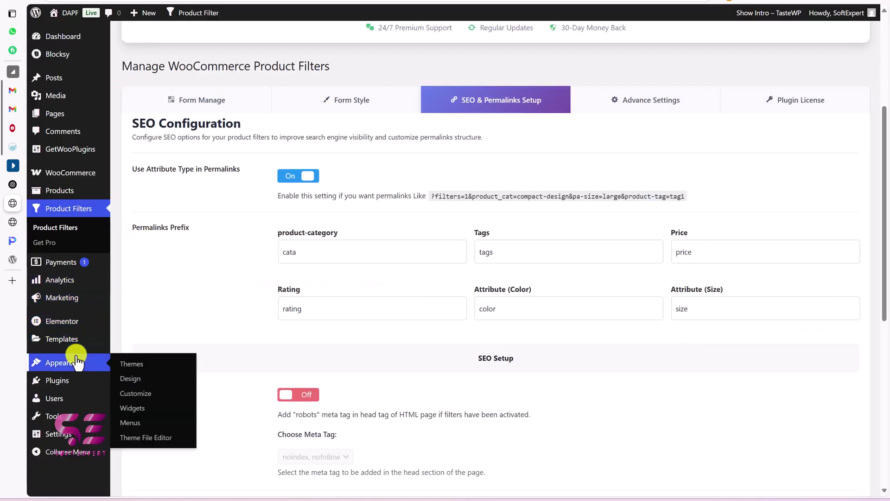
click(124, 409)
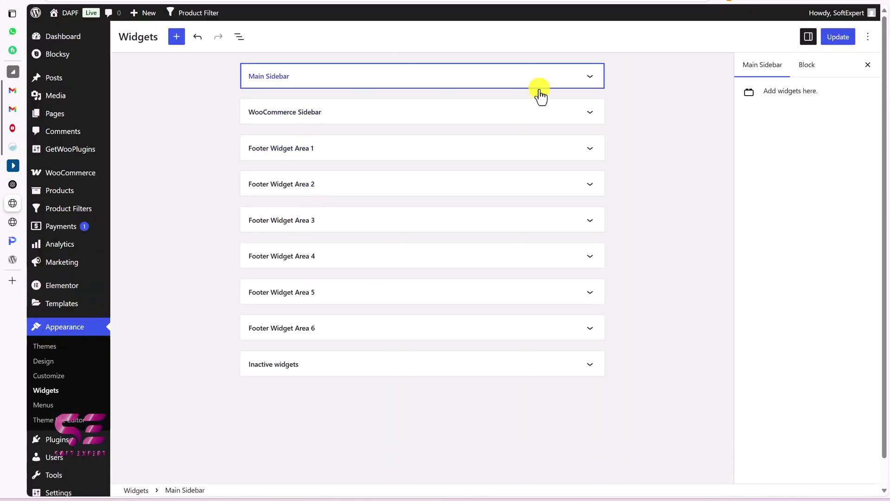
click(590, 113)
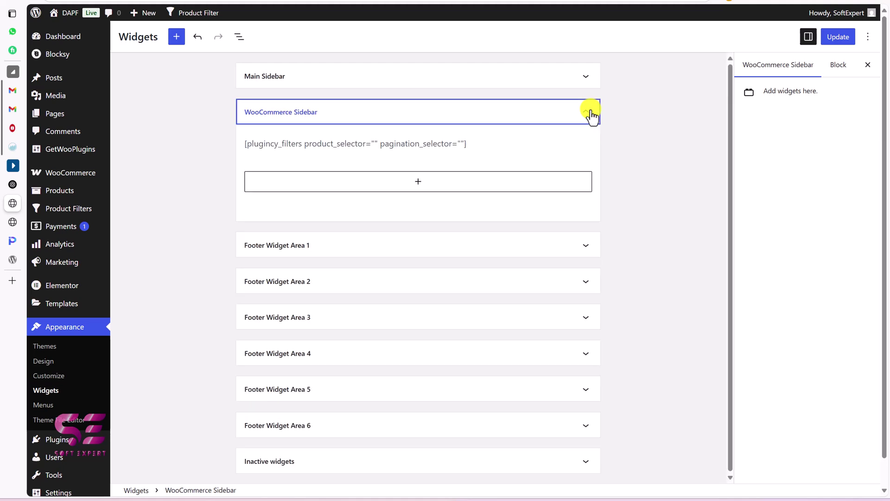
click(419, 145)
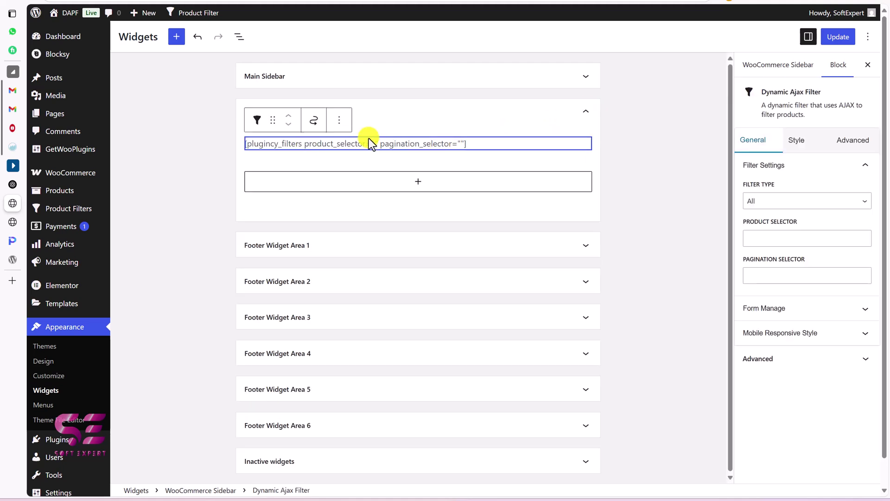
scroll(770, 163, down, 1)
scroll(770, 162, up, 1)
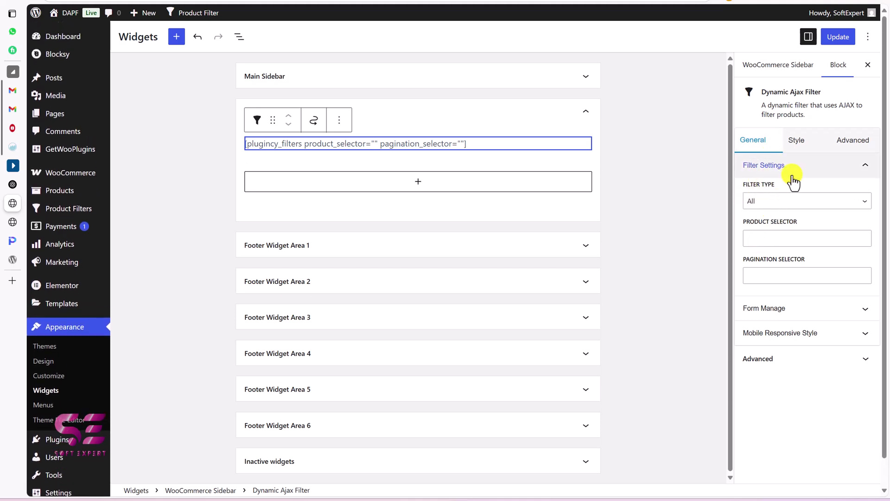
Hide the Search Text field in the Dynamic Ajax Filter form, save the widgets and check the Products page
click(776, 204)
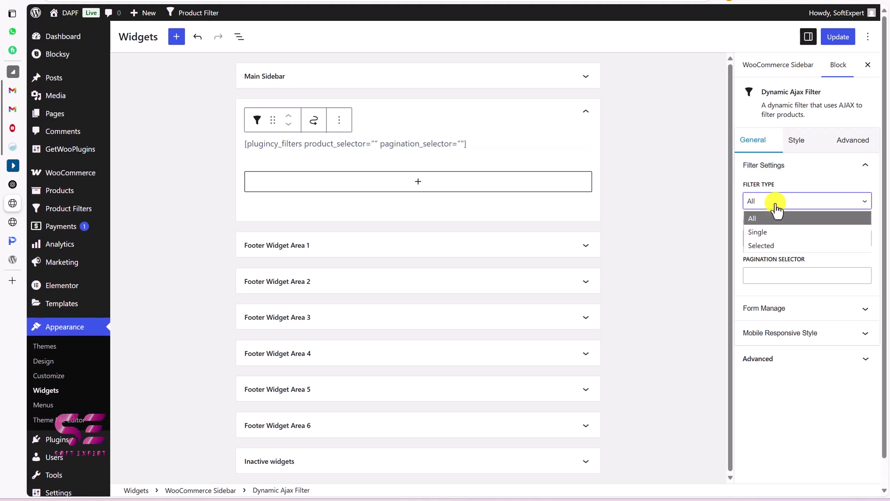
click(776, 205)
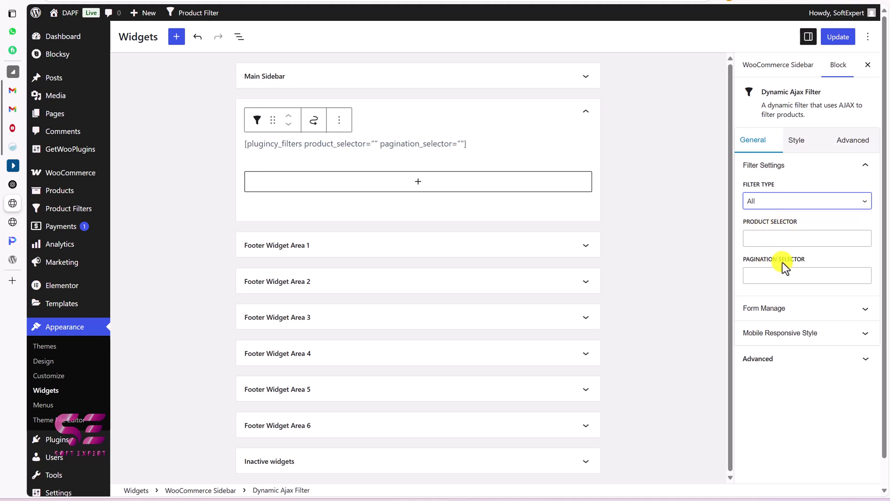
click(767, 309)
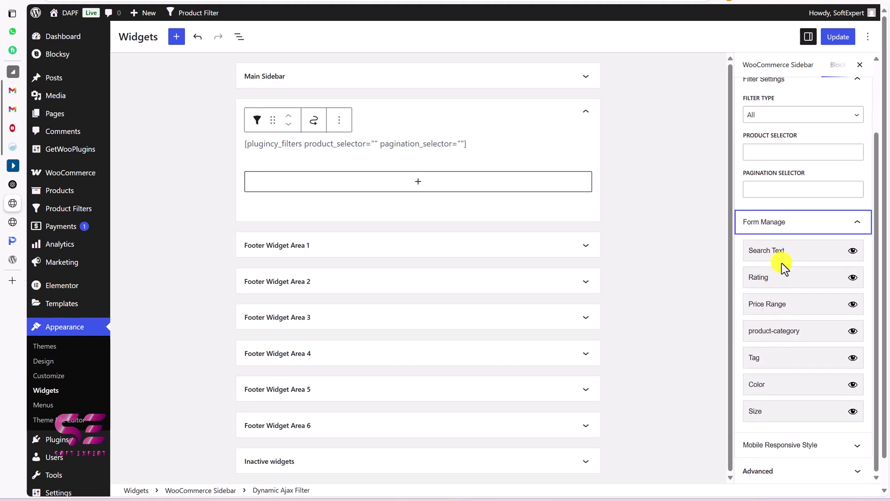
click(852, 251)
click(847, 38)
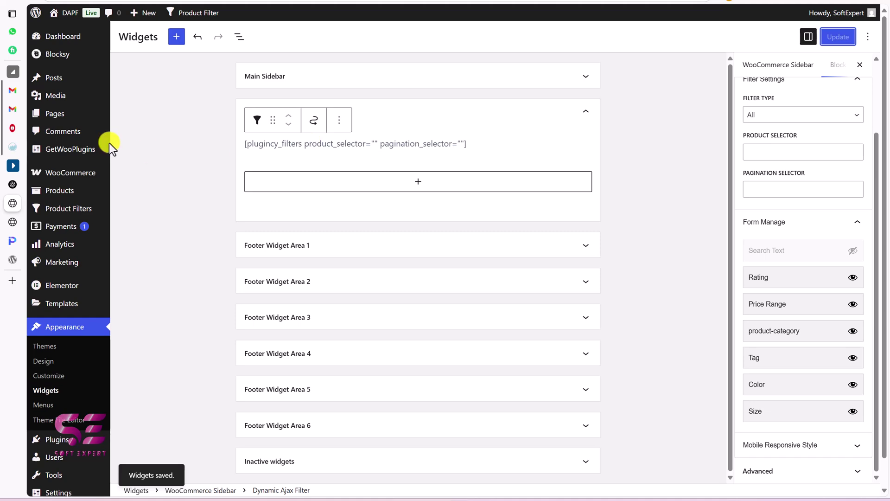
click(12, 222)
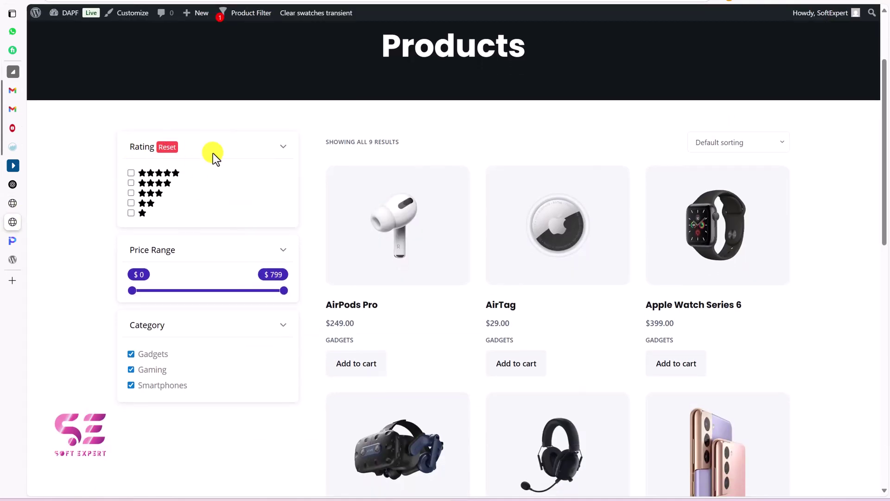
Make the Search Text field of the filter form visible again in the widget settings
key(alt+Tab)
click(853, 251)
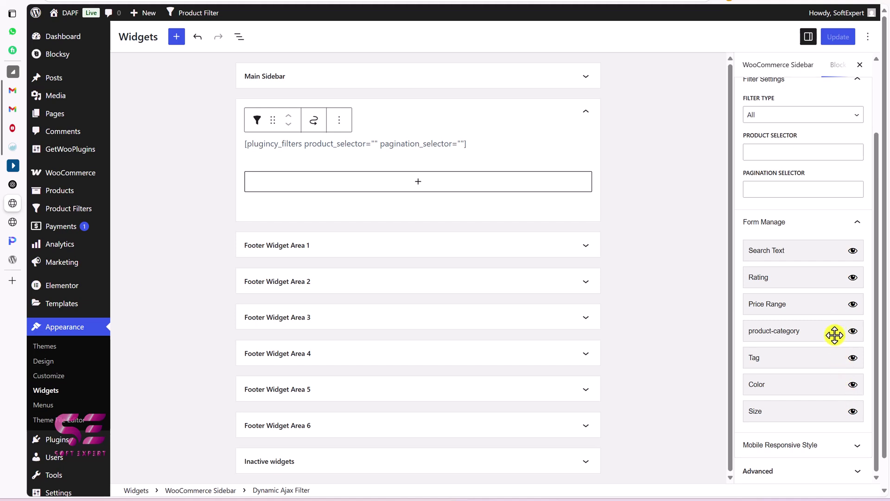
Review the mobile responsive style choices offered for the Dynamic Ajax Filter block
click(787, 445)
click(779, 437)
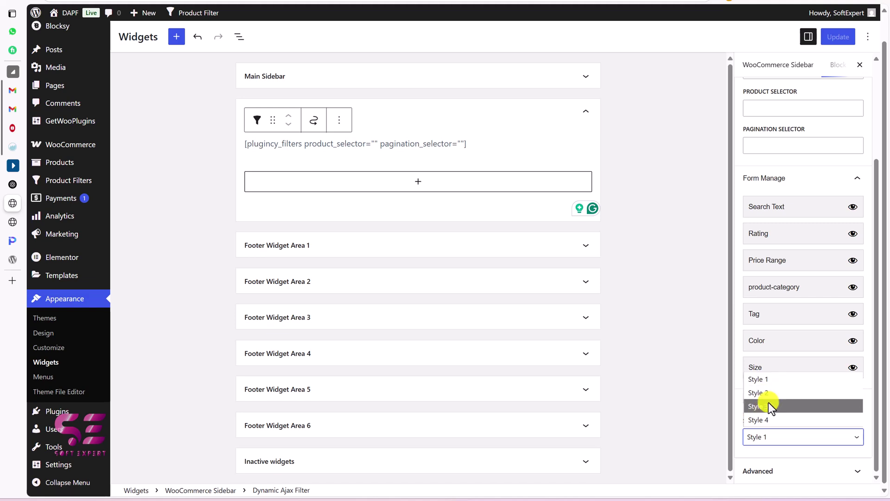
click(753, 408)
Examine the filter block's Style settings, from the form and container styling to the title, button, rating, input and slider sections
scroll(787, 250, up, 3)
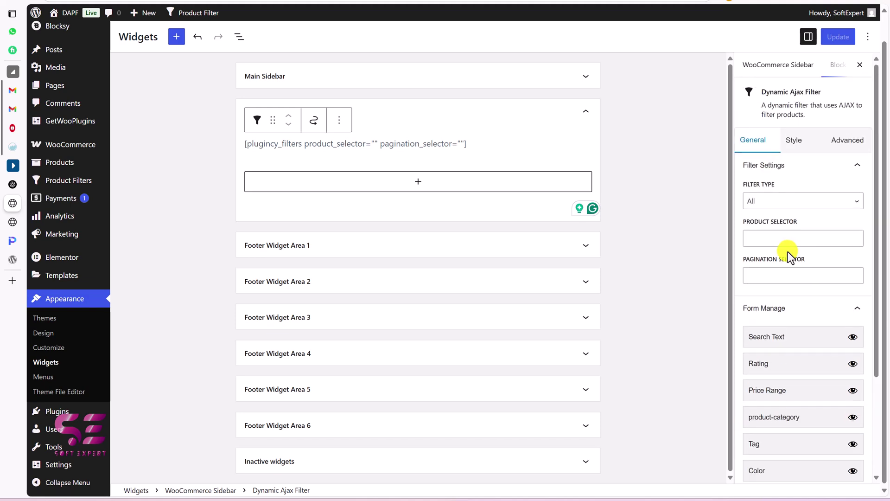
click(794, 141)
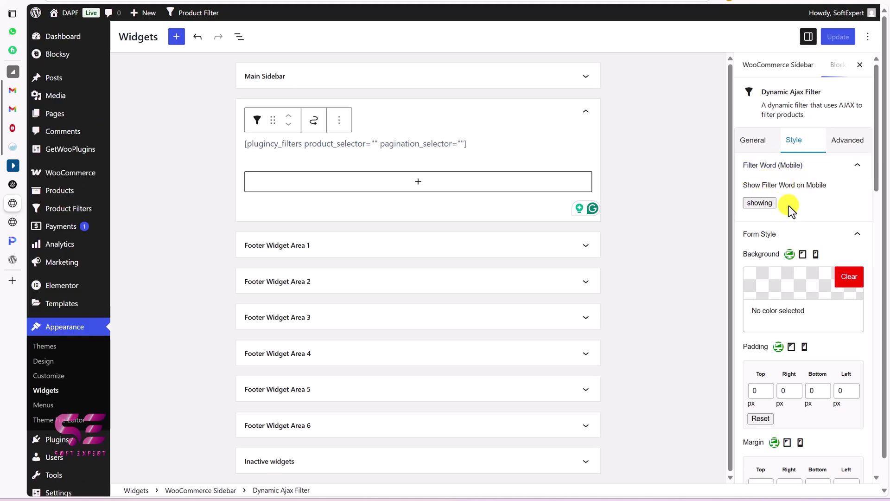
scroll(789, 205, down, 2)
scroll(789, 205, down, 2)
scroll(826, 132, down, 4)
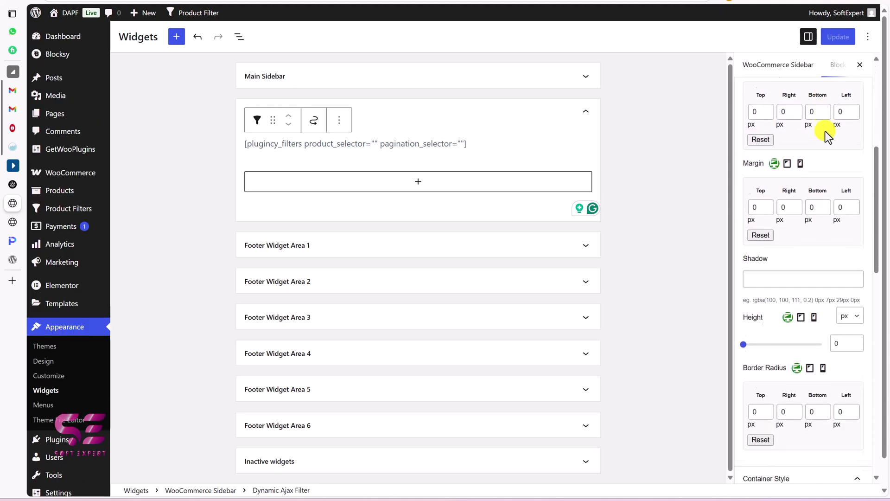
scroll(826, 132, down, 2)
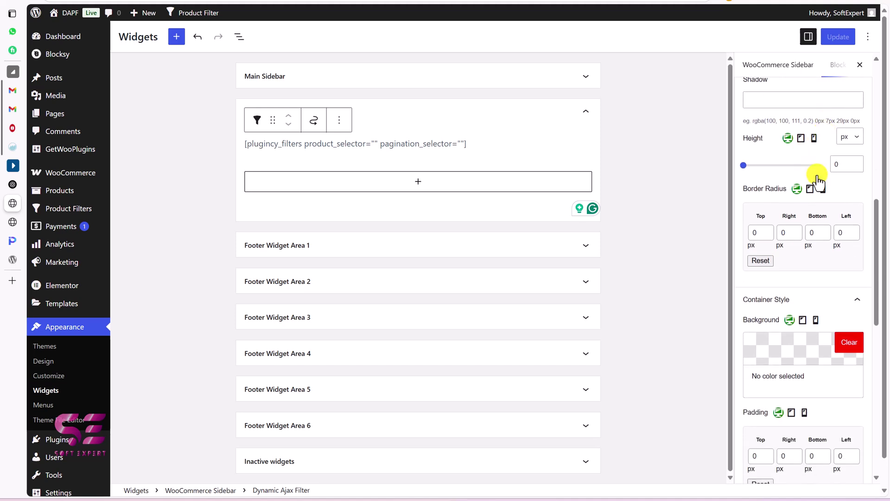
scroll(817, 175, down, 2)
scroll(818, 174, down, 3)
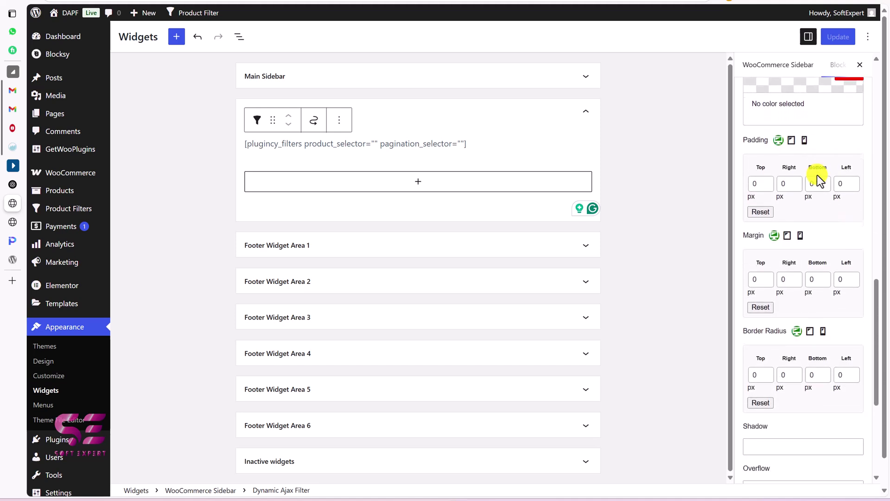
scroll(817, 174, down, 5)
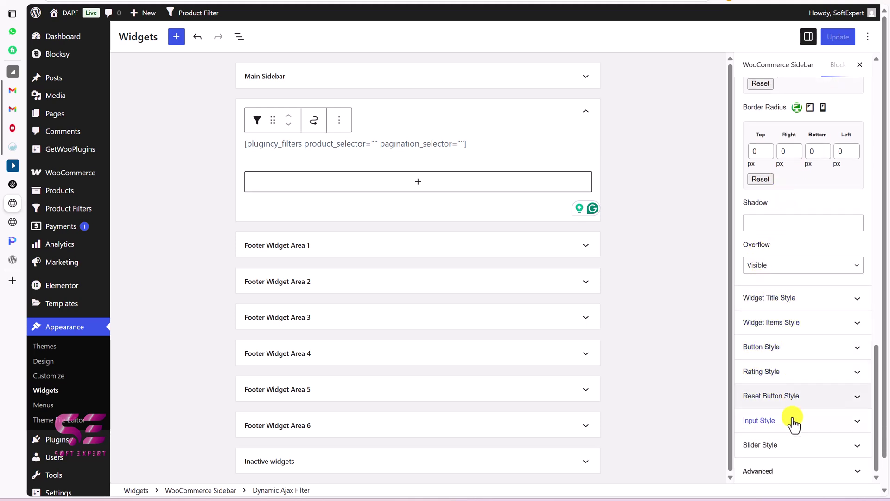
scroll(791, 422, down, 1)
scroll(806, 313, up, 5)
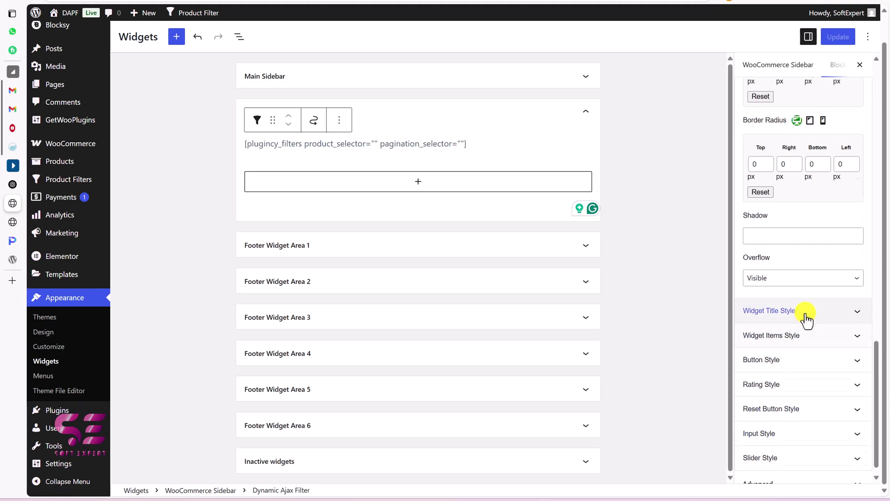
scroll(806, 313, up, 8)
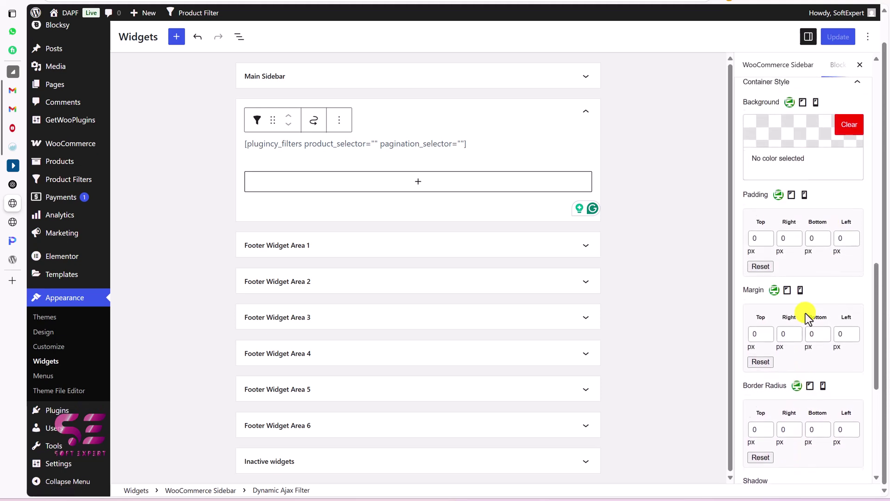
scroll(780, 241, up, 5)
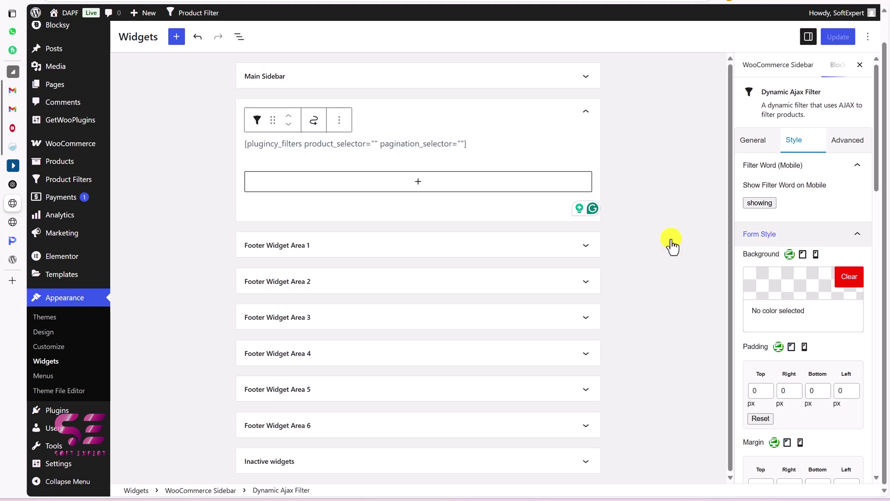
Inspect the filter form in the shop sidebar of the Products page
click(49, 223)
scroll(164, 353, down, 2)
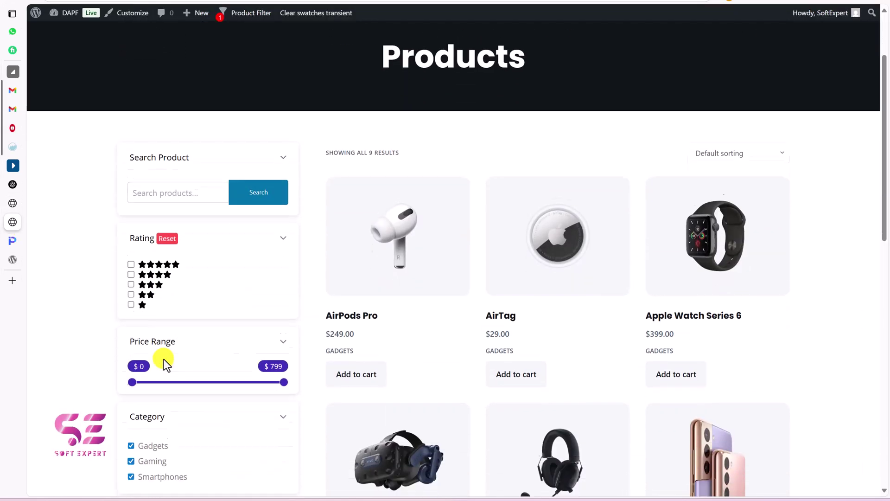
scroll(163, 359, down, 3)
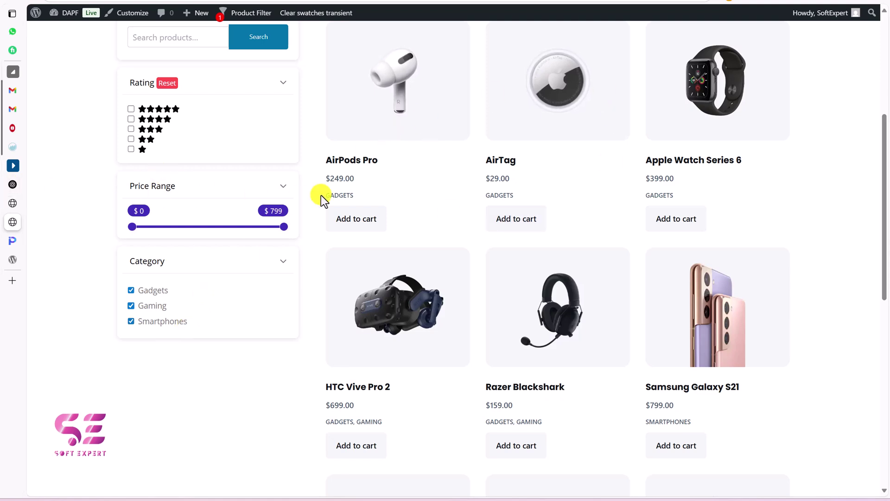
Open the Samsung Galaxy S21 product for editing and assign it the Samsung brand
click(34, 202)
scroll(283, 212, down, 5)
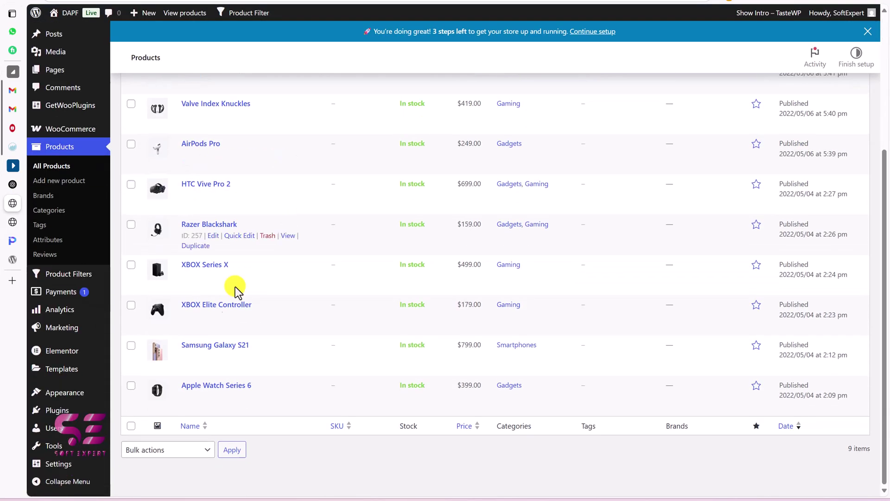
click(195, 345)
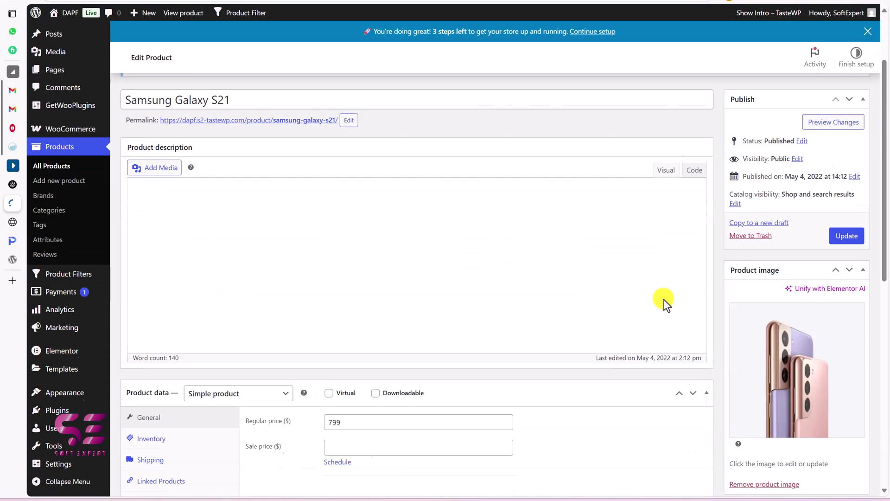
scroll(664, 299, down, 10)
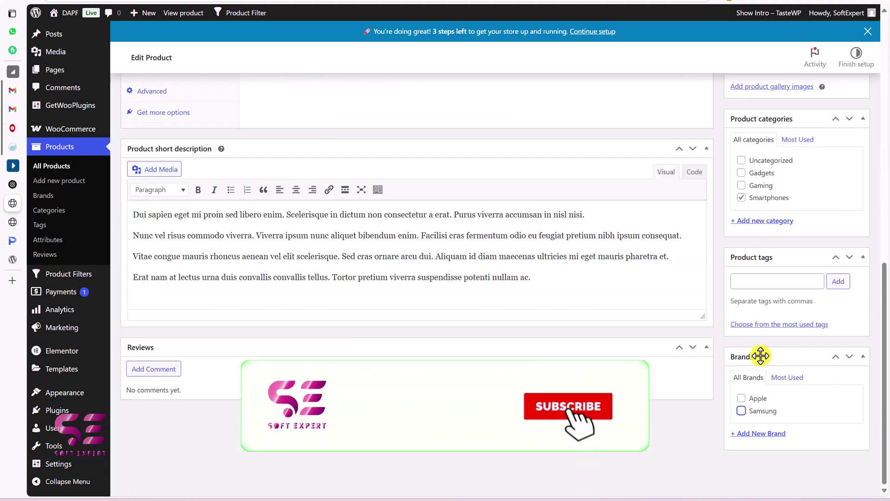
click(741, 411)
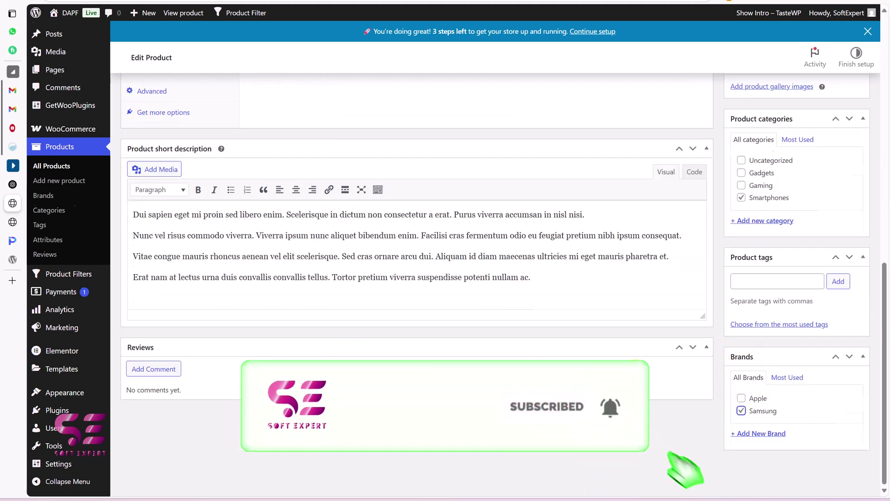
Add the existing Color attribute to the Samsung Galaxy S21 with all of its values
scroll(632, 370, up, 5)
click(176, 302)
click(327, 256)
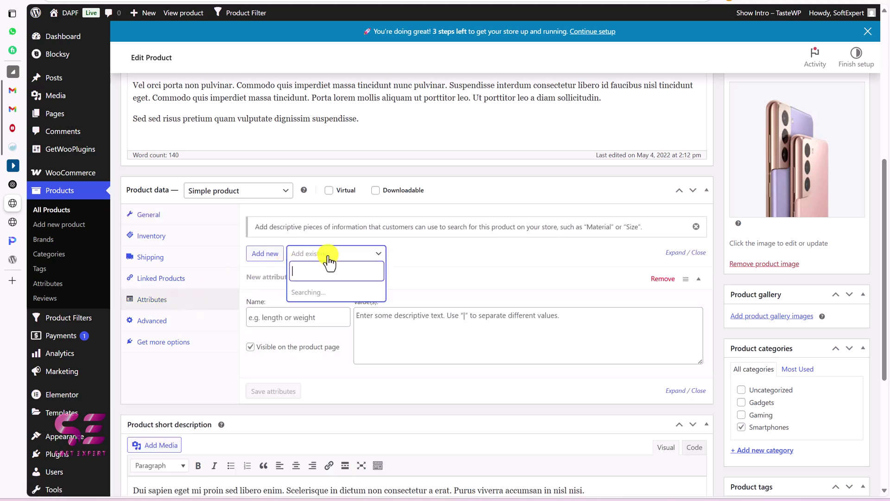
click(302, 293)
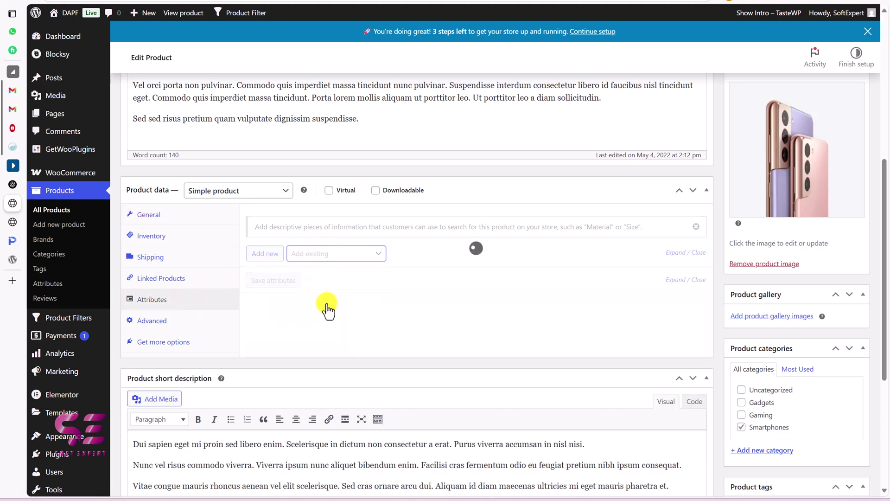
click(371, 340)
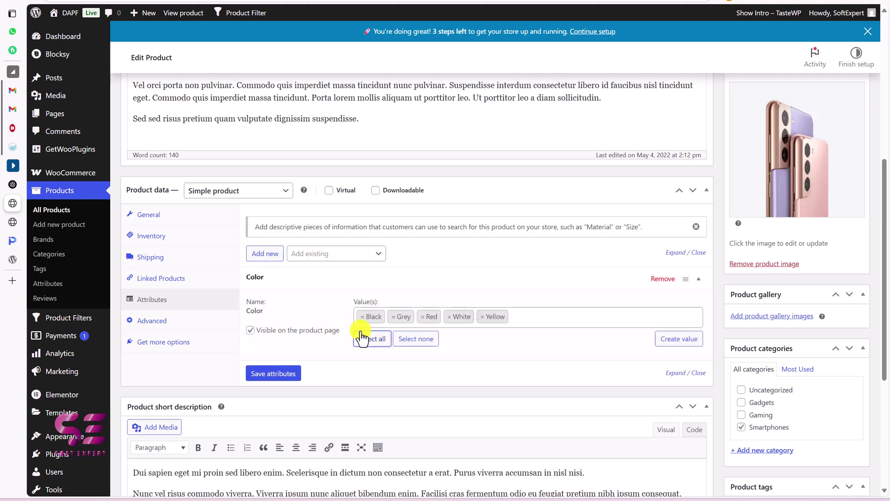
Add the existing Size attribute to the product with all of its values
click(315, 255)
click(305, 314)
click(364, 430)
scroll(352, 422, down, 1)
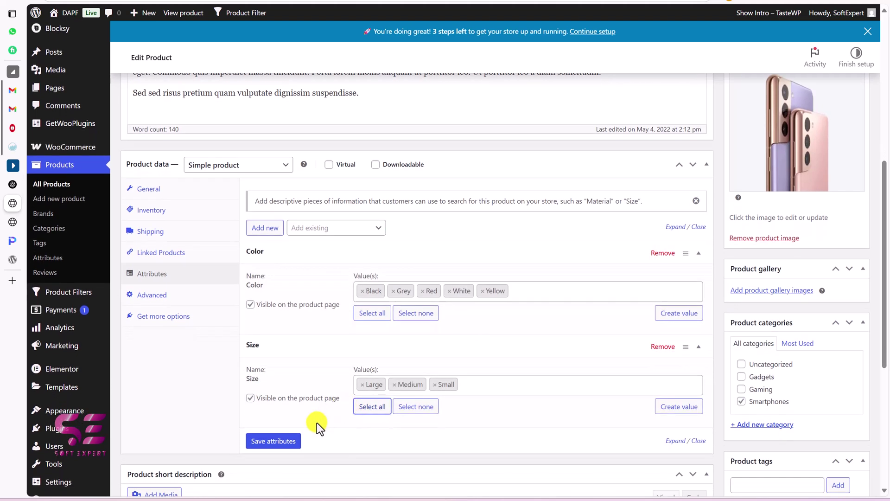
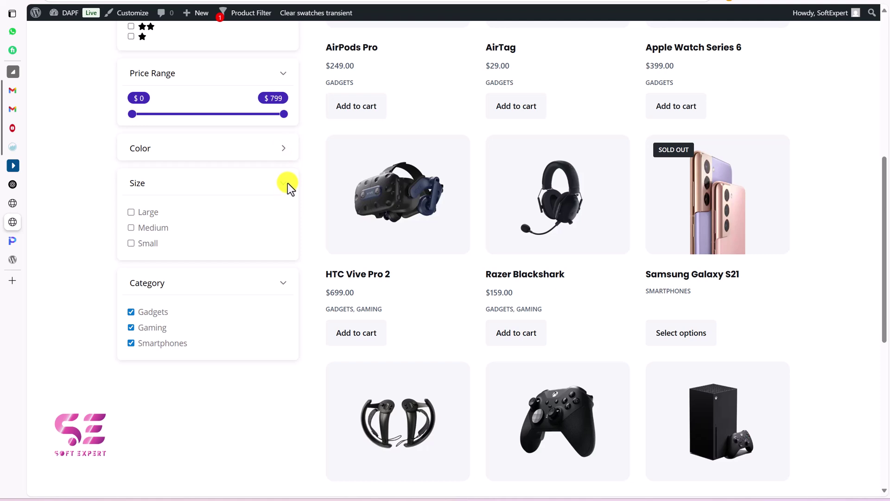
Test collapsing the Size filter and expand the Color filter in the shop sidebar
click(288, 183)
click(288, 183)
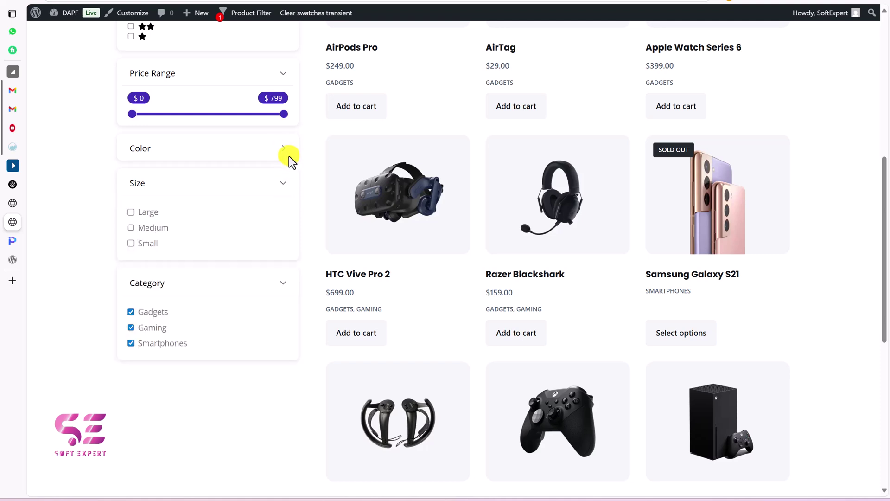
click(195, 159)
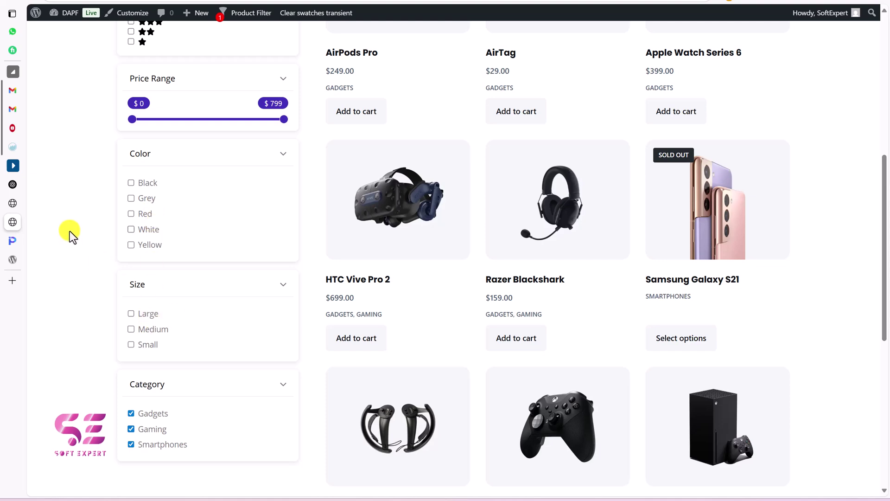
In the Product Filters form style settings, choose Color as the filter to configure
click(13, 203)
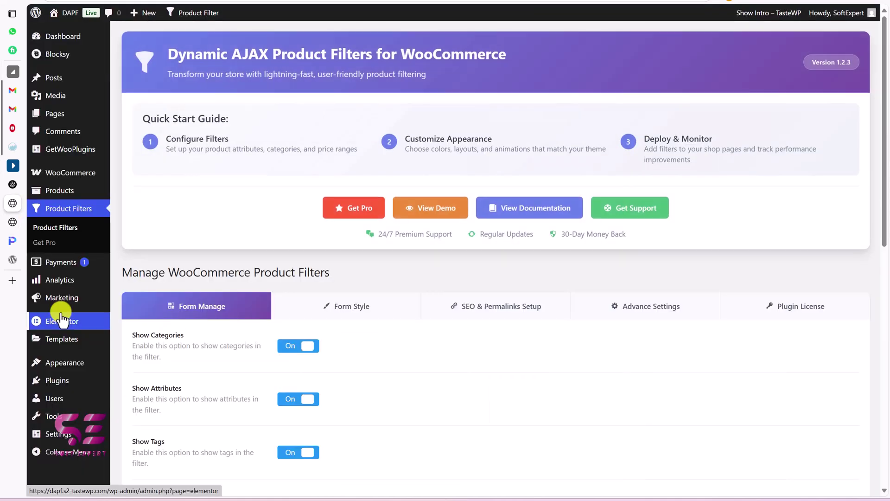
click(310, 316)
click(238, 117)
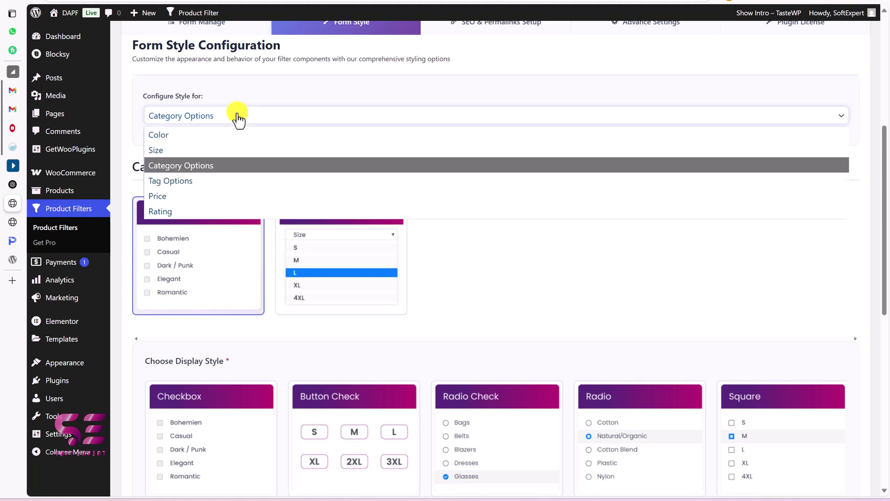
click(188, 138)
scroll(286, 157, down, 1)
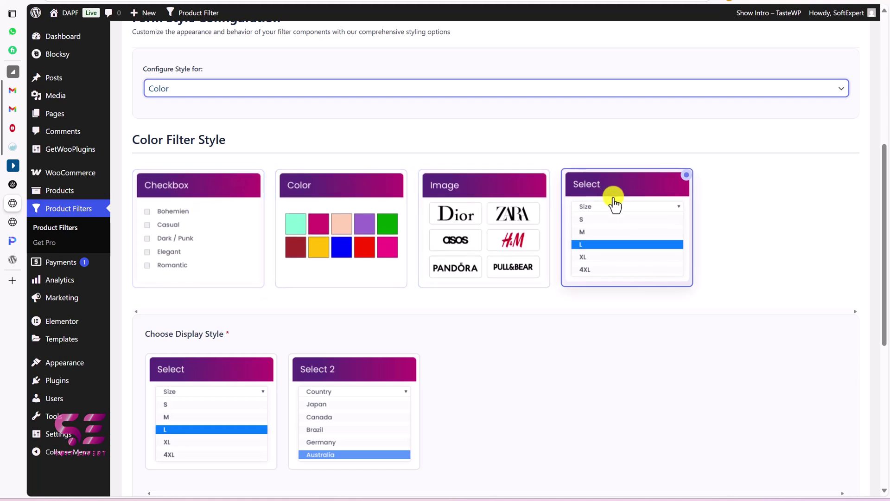
Give the Color filter the Color swatch style, try the other display styles, and settle on the Color display style
click(371, 224)
scroll(373, 226, down, 2)
scroll(374, 227, down, 1)
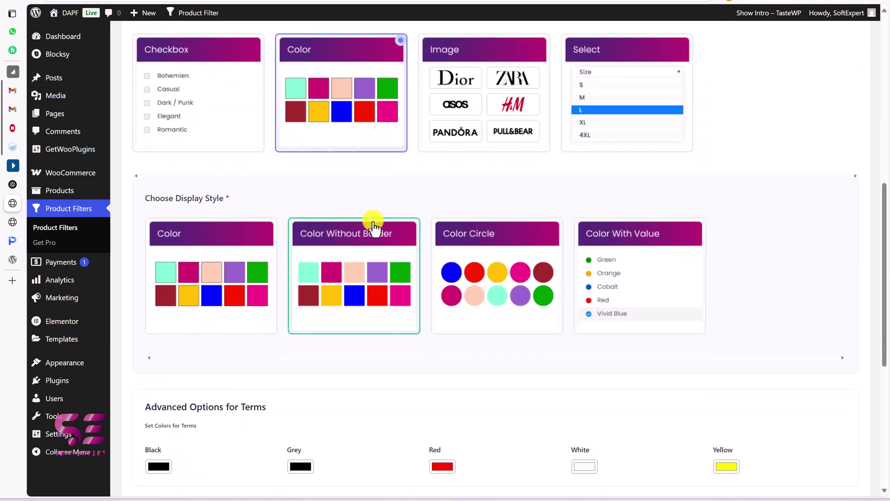
click(216, 273)
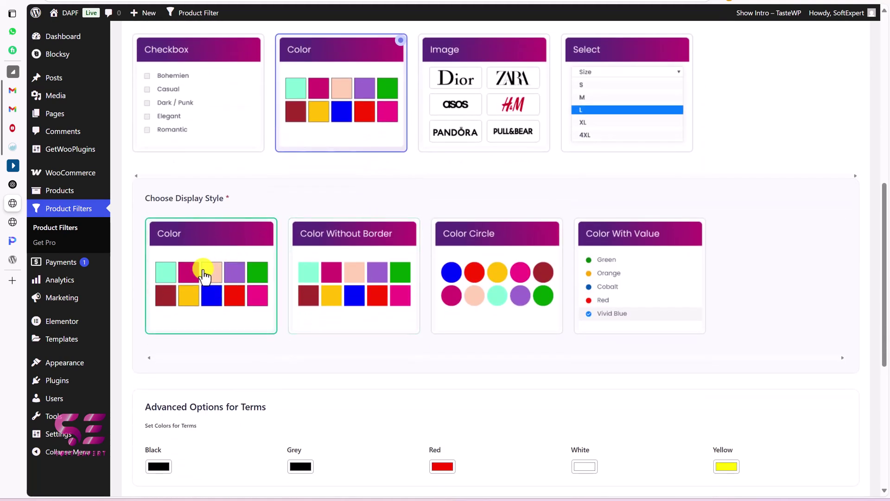
click(343, 273)
click(458, 255)
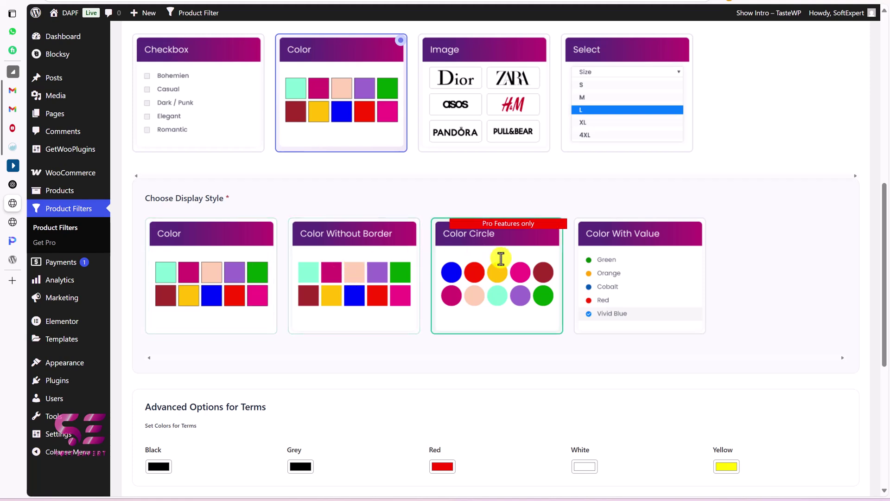
click(628, 283)
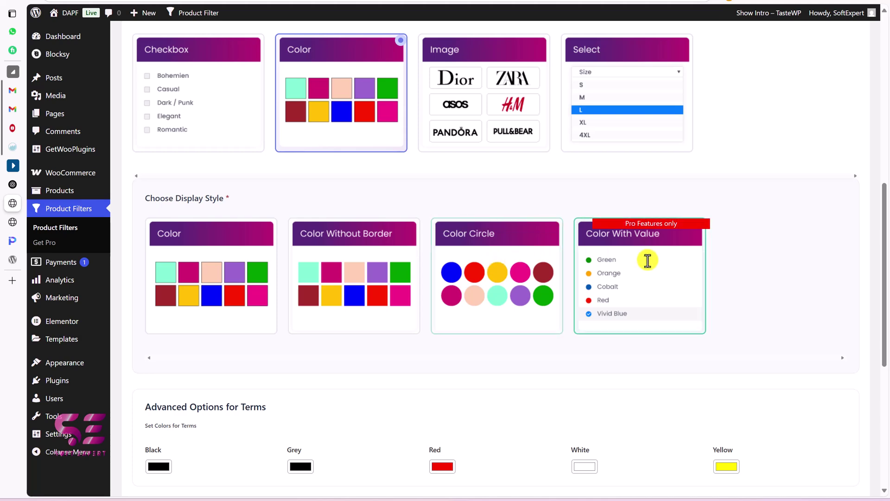
click(467, 276)
click(355, 278)
click(201, 274)
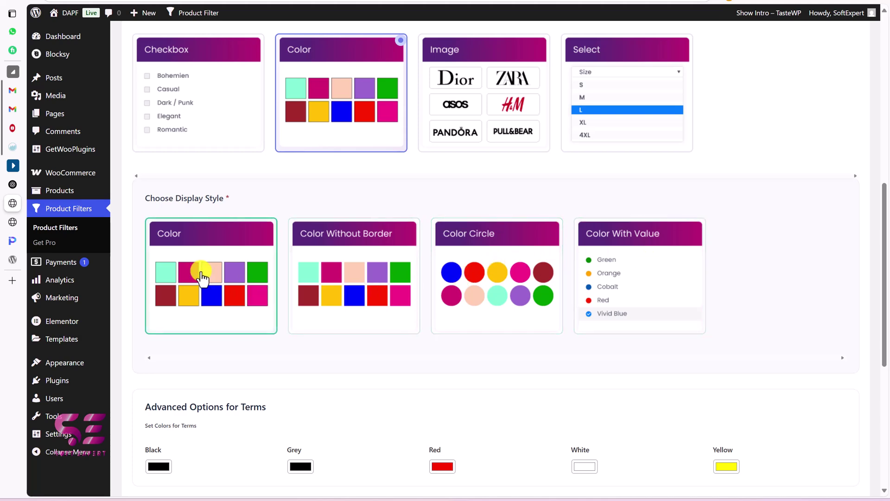
Set the Grey term's swatch to RGB 163, 163, 163 and save the Color filter's style settings
scroll(255, 278, down, 4)
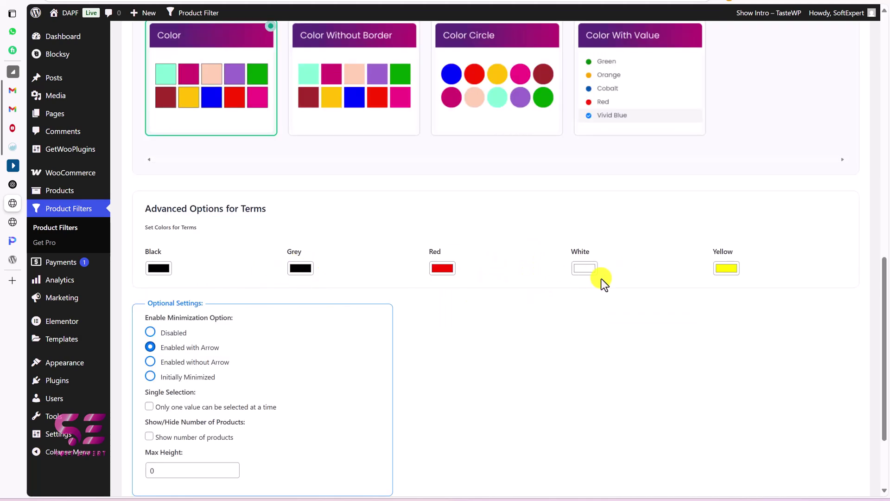
click(299, 273)
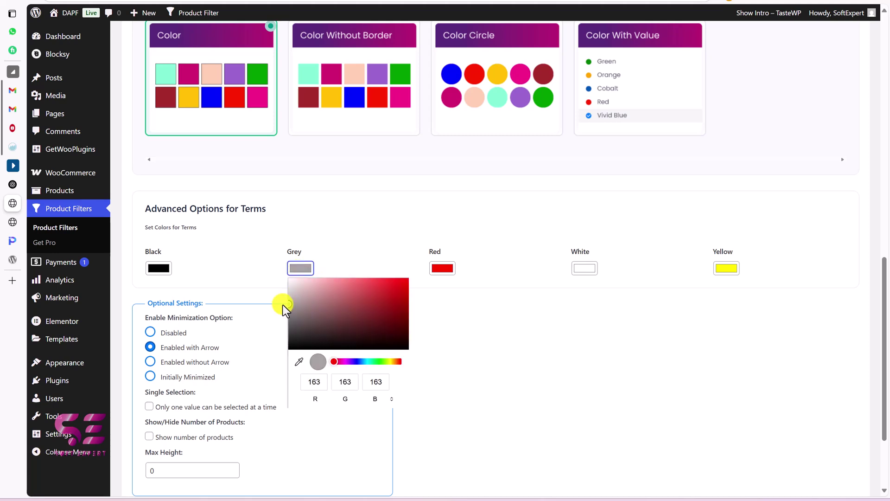
click(280, 302)
scroll(269, 285, down, 3)
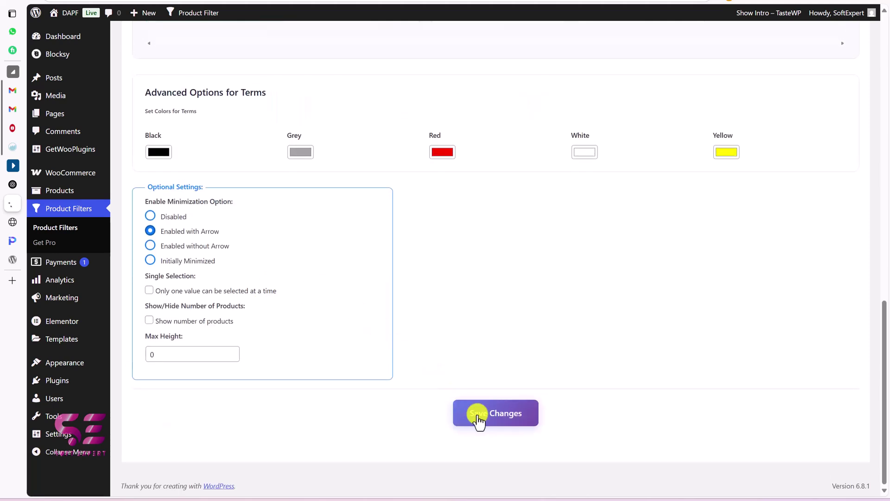
click(478, 415)
Reload the shop page and examine the Color filter's swatches in the sidebar
click(12, 222)
right_click(313, 187)
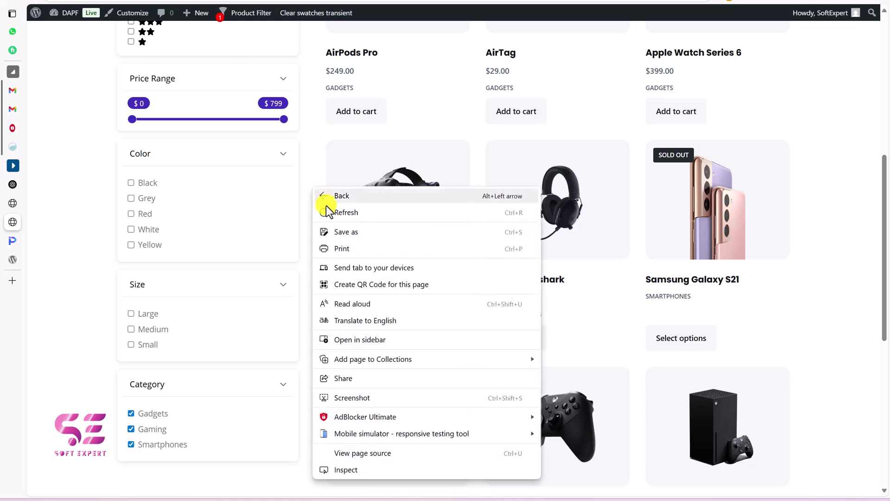
click(329, 213)
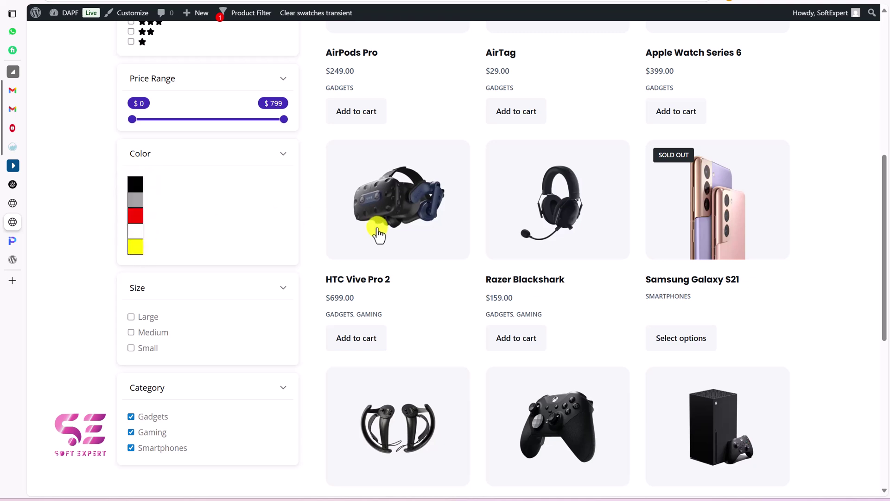
scroll(378, 233, up, 1)
scroll(179, 361, up, 2)
scroll(178, 360, down, 2)
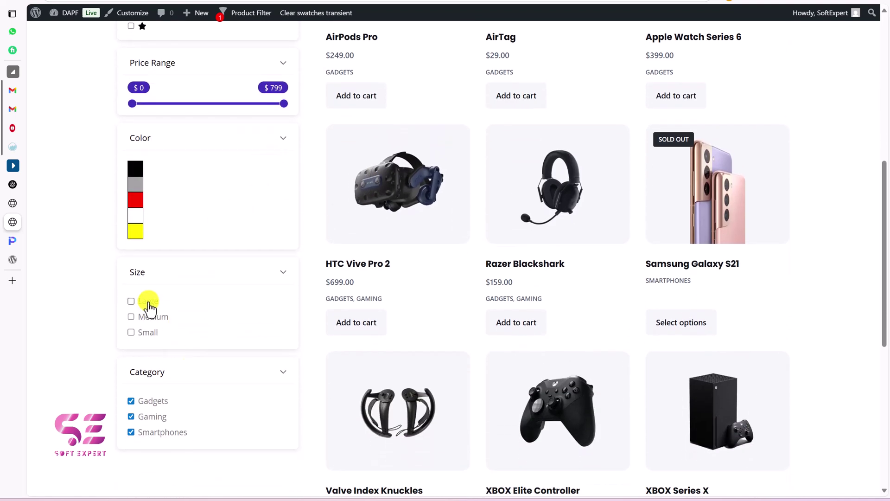
In the form style settings, make the Size filter use radio buttons, save, and check it in the shop sidebar
click(12, 203)
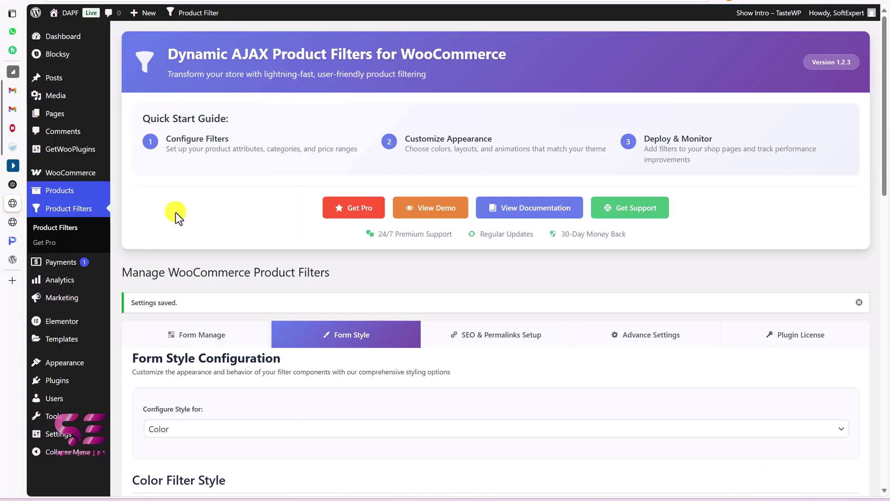
scroll(186, 232, down, 2)
click(186, 258)
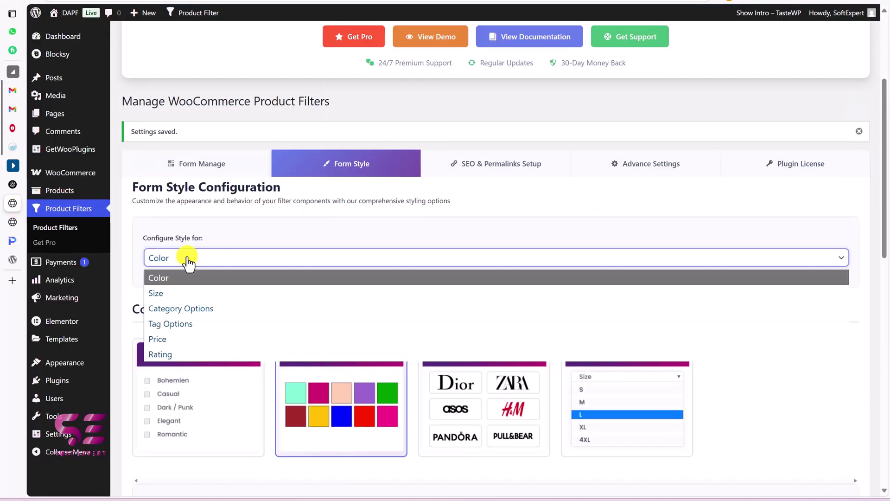
click(173, 292)
click(642, 303)
scroll(642, 303, down, 5)
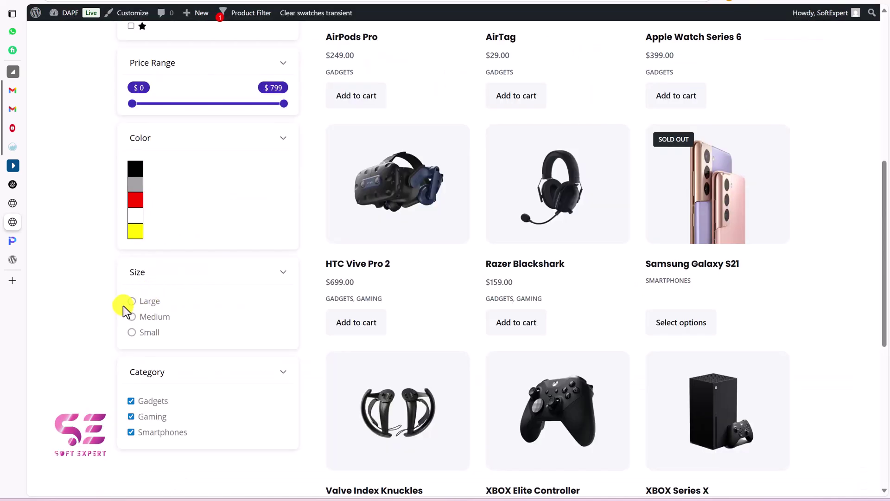
scroll(242, 167, up, 1)
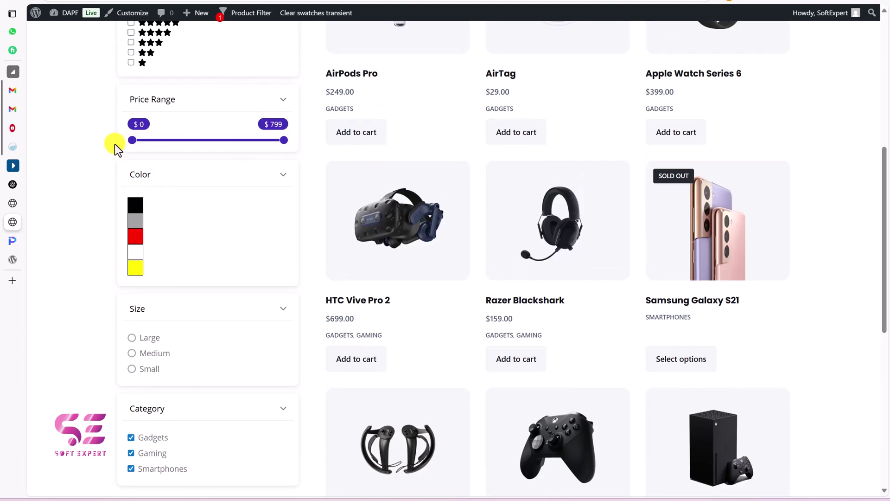
Switch the form style settings to the Price filter and examine its available display styles and optional settings
click(14, 202)
scroll(209, 266, down, 3)
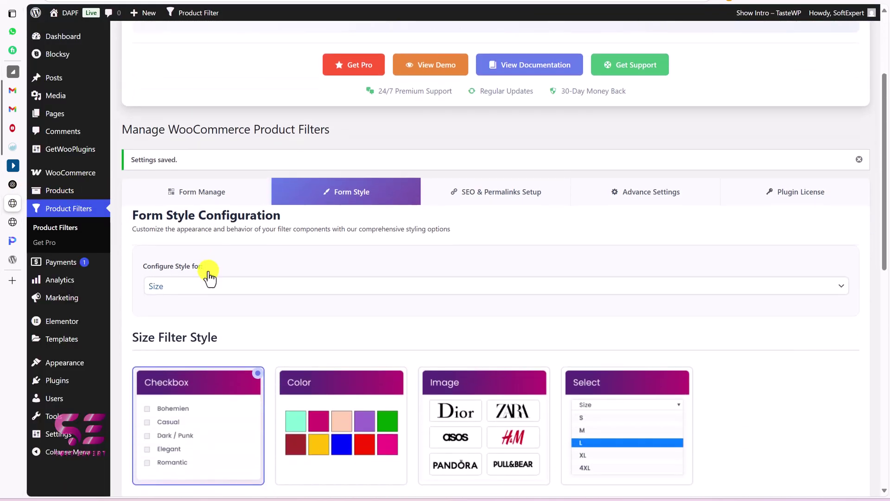
click(202, 287)
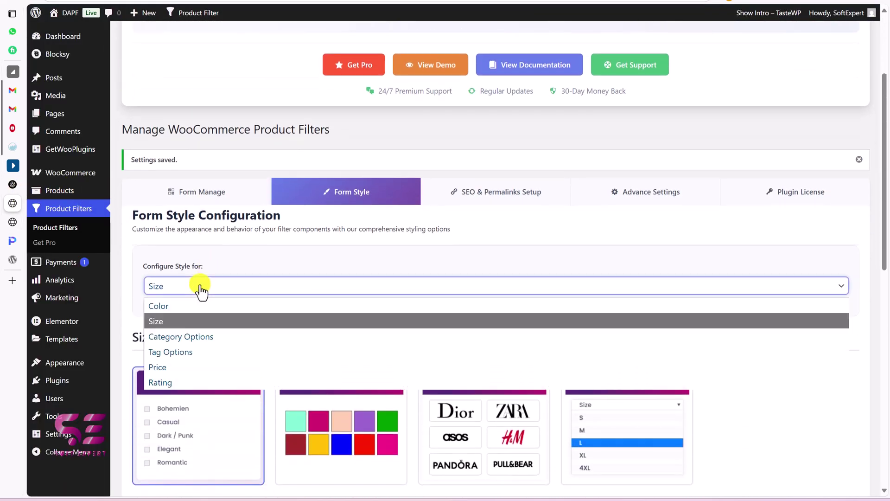
click(176, 369)
scroll(288, 302, down, 5)
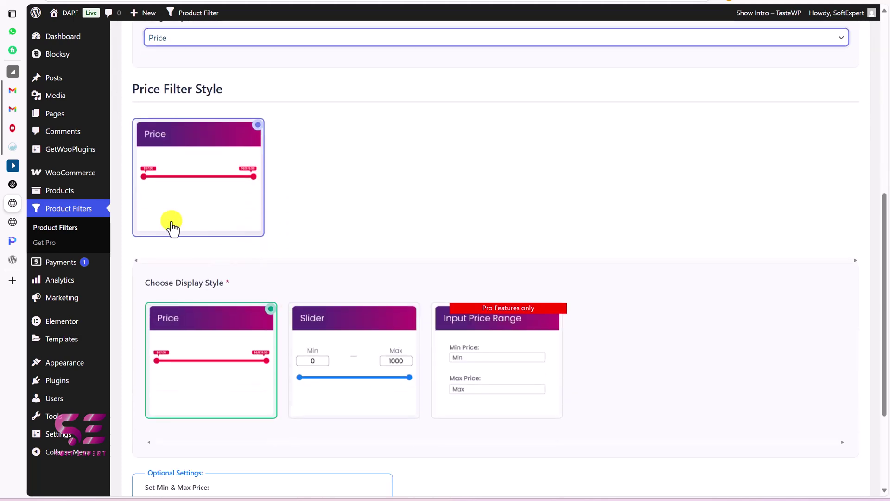
scroll(250, 186, down, 1)
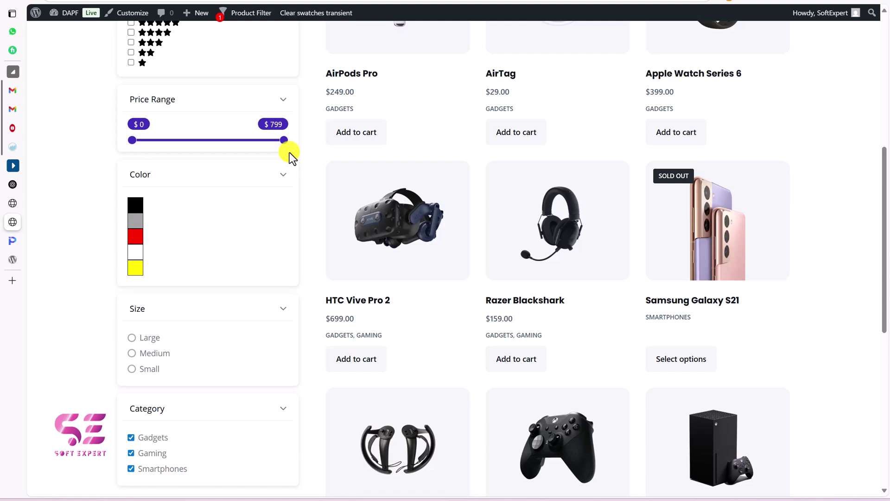
Open the pricing section of the Plugincy product page and compare the yearly and lifetime packages
click(12, 241)
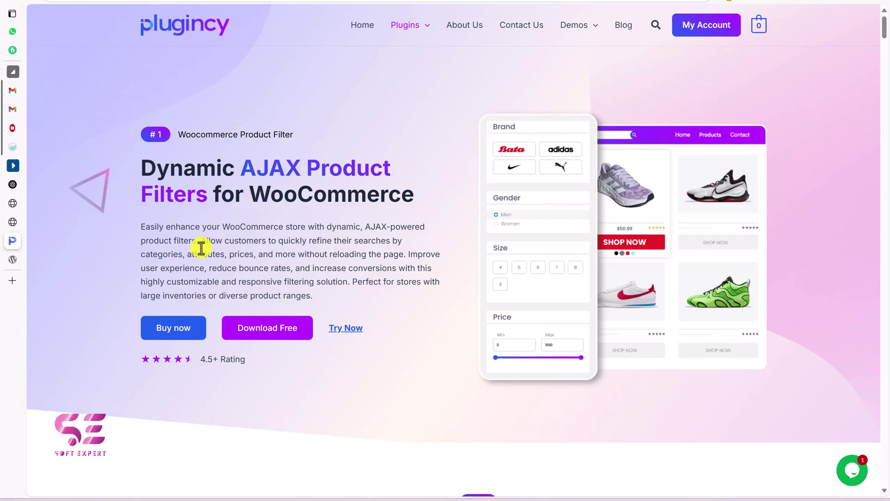
click(168, 327)
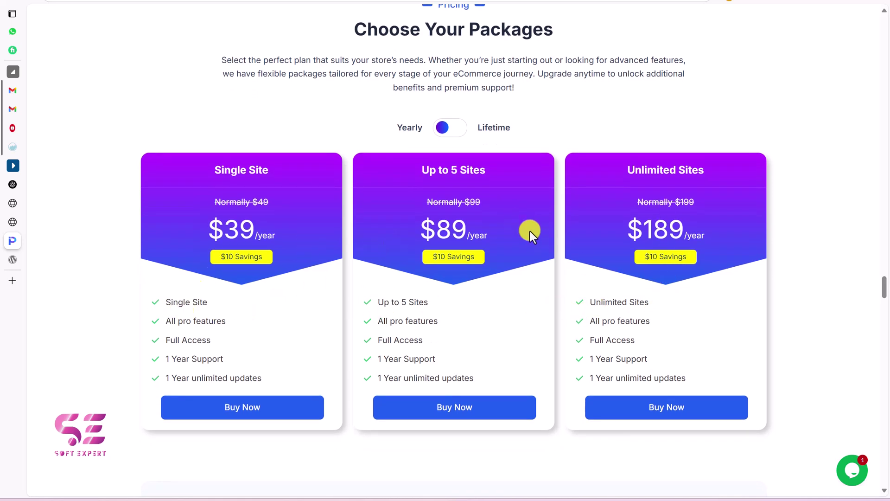
click(449, 133)
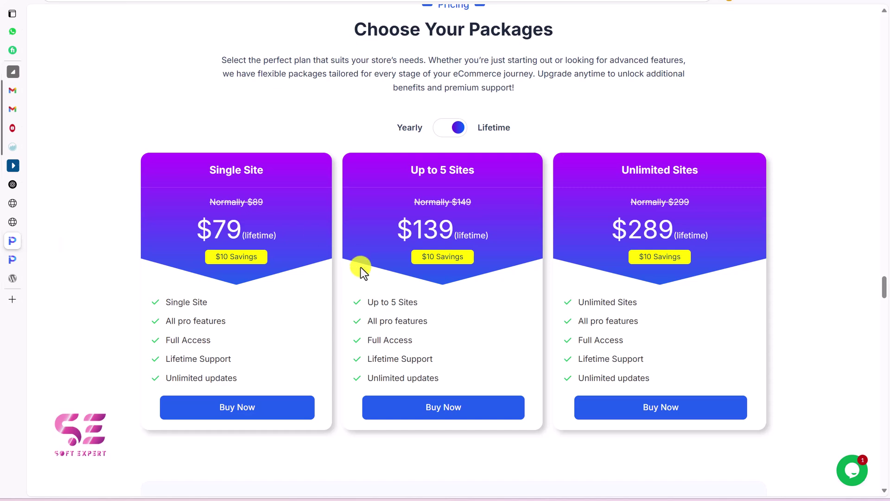
click(444, 132)
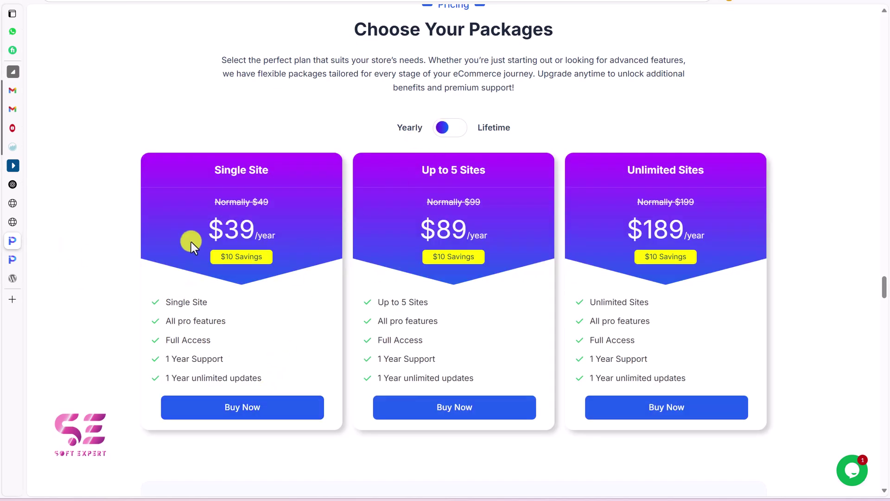
key(ctrl+Tab)
scroll(346, 318, down, 8)
scroll(360, 152, down, 6)
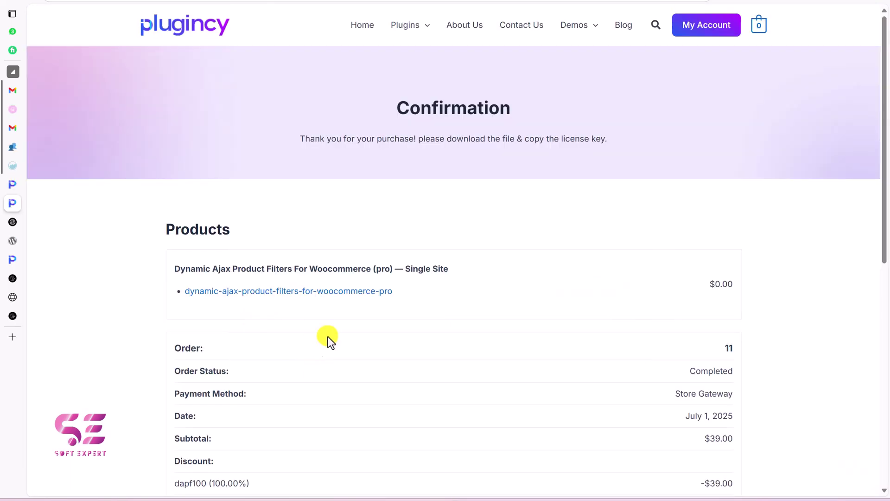
Download the dynamic-ajax-product-filters-for-woocommerce-pro file from the order confirmation and copy the license key
click(294, 291)
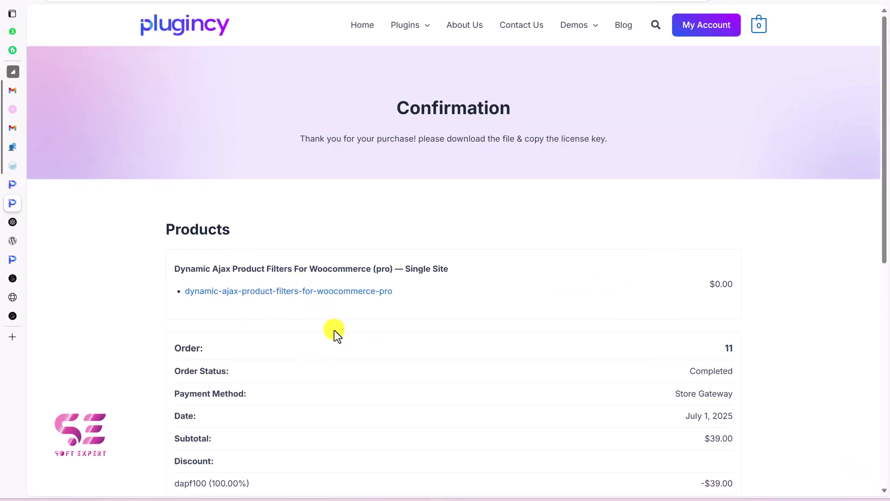
scroll(297, 353, down, 4)
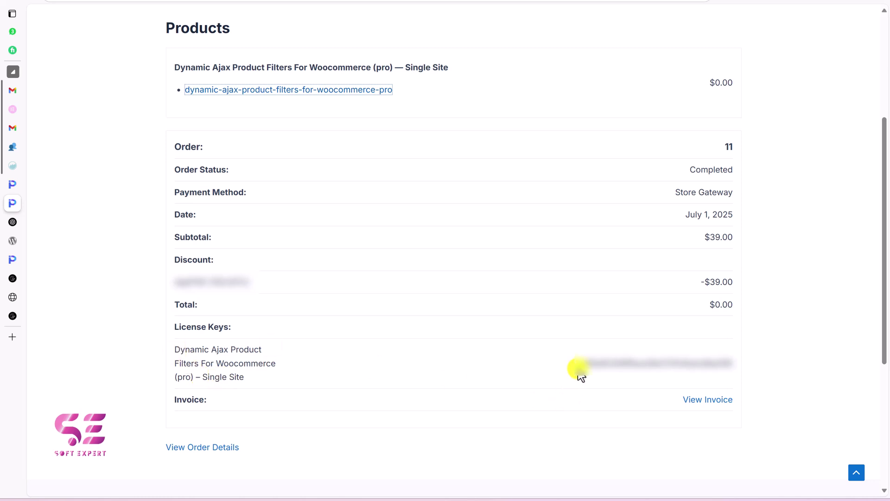
drag(578, 367, 720, 363)
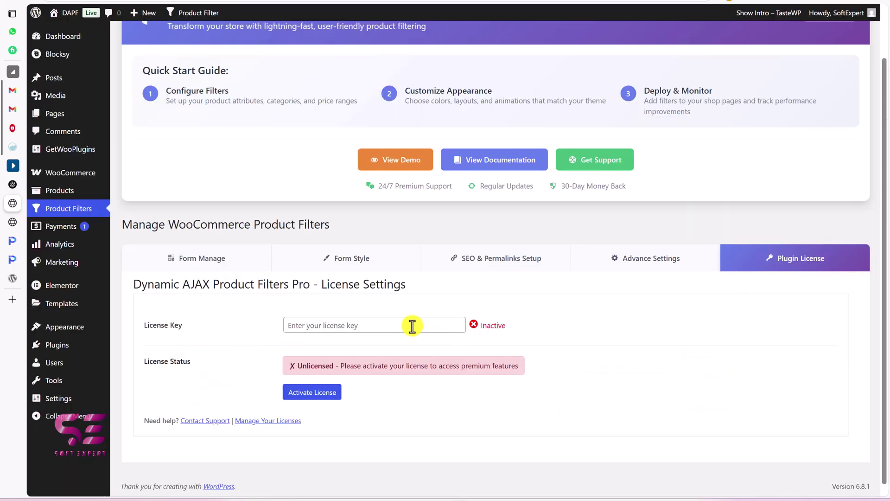
Paste the license key into the Pro plugin's license settings and activate the license
click(412, 324)
key(ctrl+v)
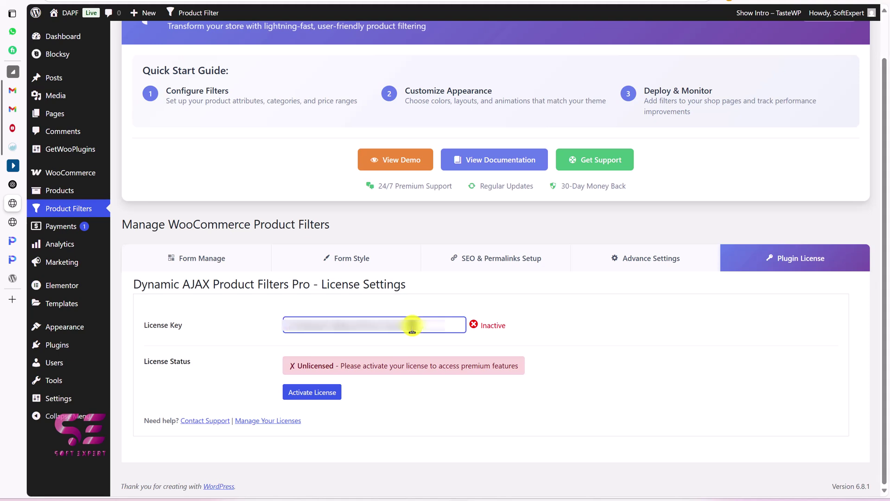
click(320, 394)
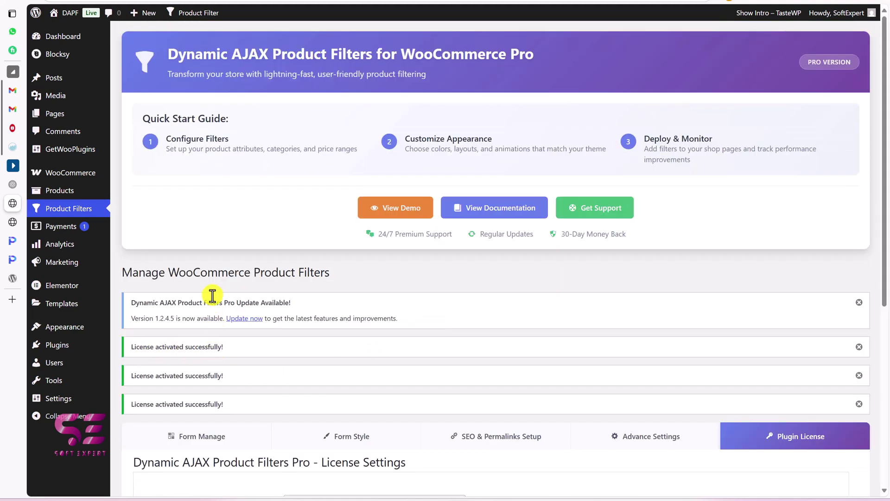
Update the Dynamic AJAX Product Filters Pro plugin to version 1.2.4.5
click(241, 318)
click(541, 315)
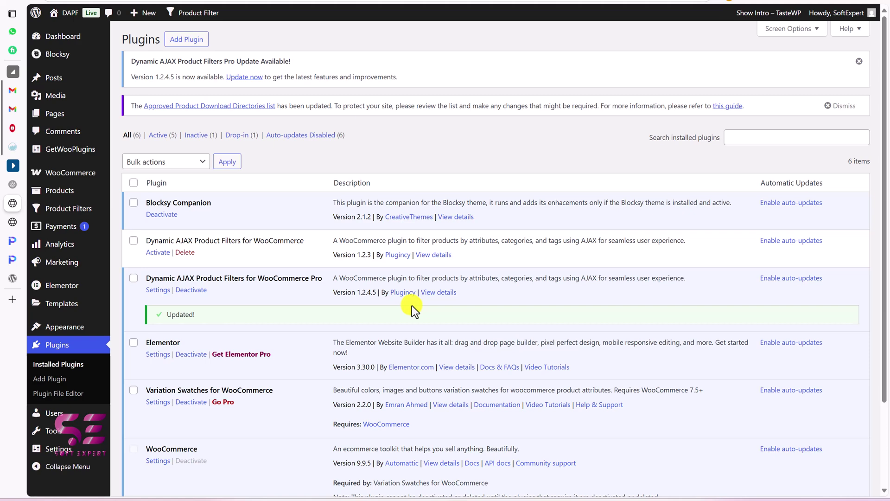
Open the Product Filters form management settings and examine the URL filter type options
click(78, 210)
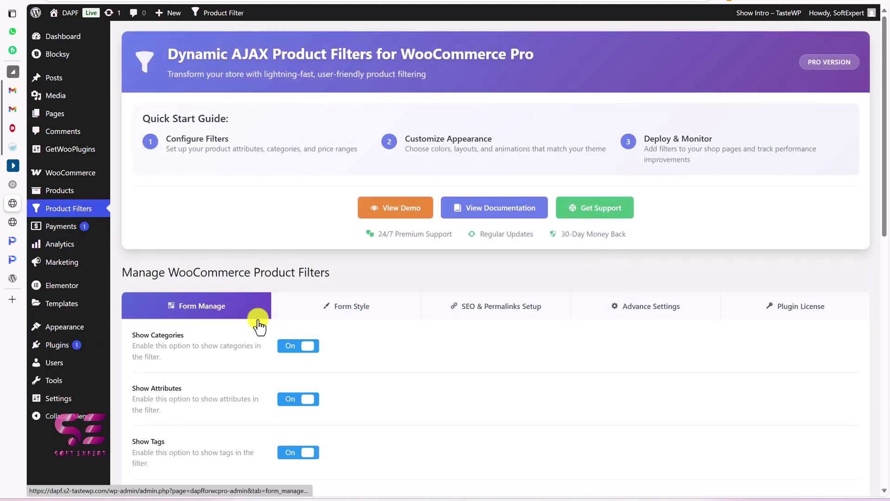
scroll(259, 326, down, 5)
scroll(259, 326, down, 3)
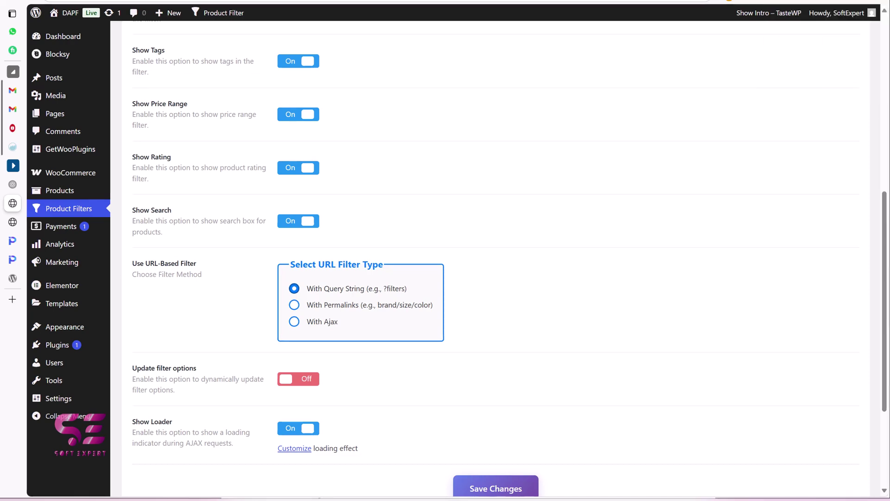
Leave full-screen view to show the address bar and filter the shop products to a minimum price of $167
key(F11)
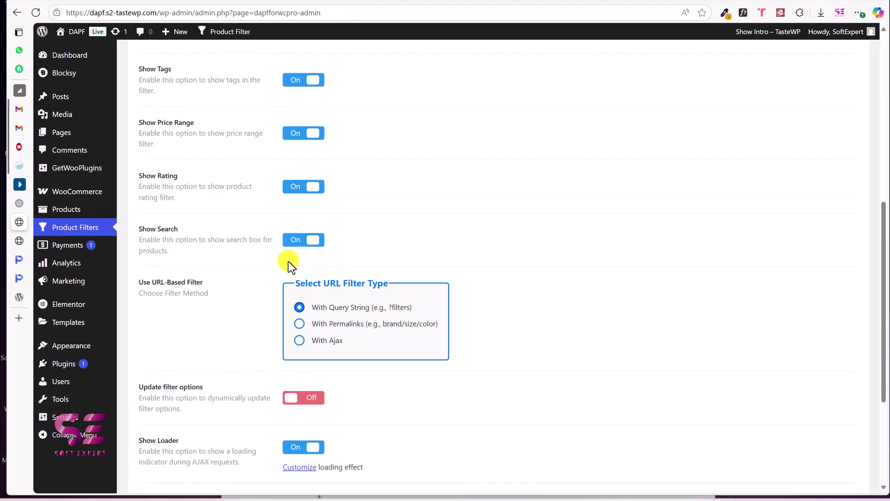
click(19, 240)
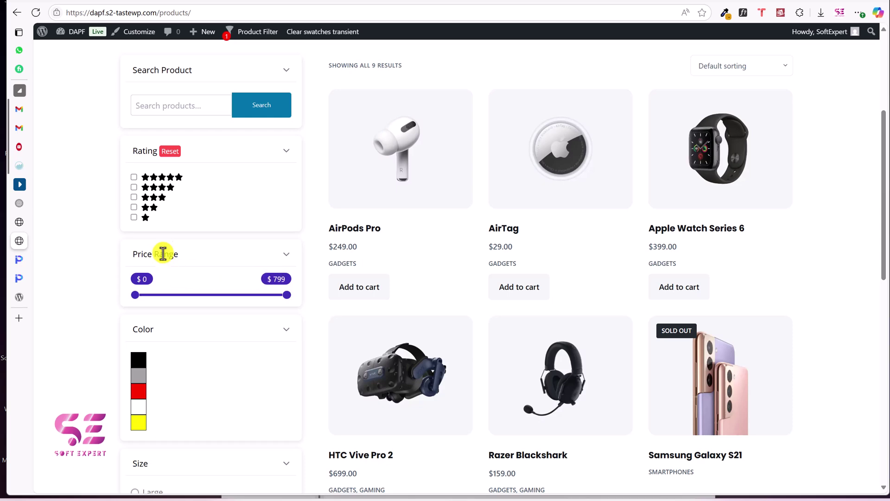
drag(135, 294, 167, 295)
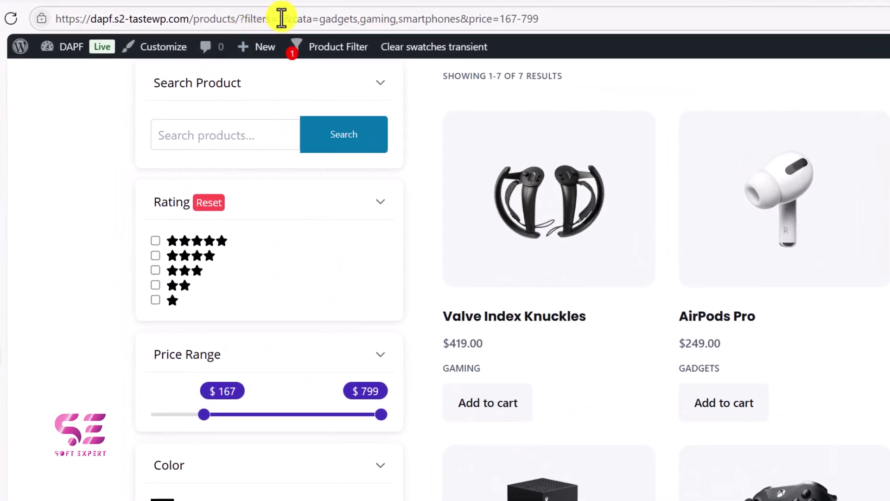
Set the URL filter type to With Permalinks in the form management settings and save the changes
click(172, 497)
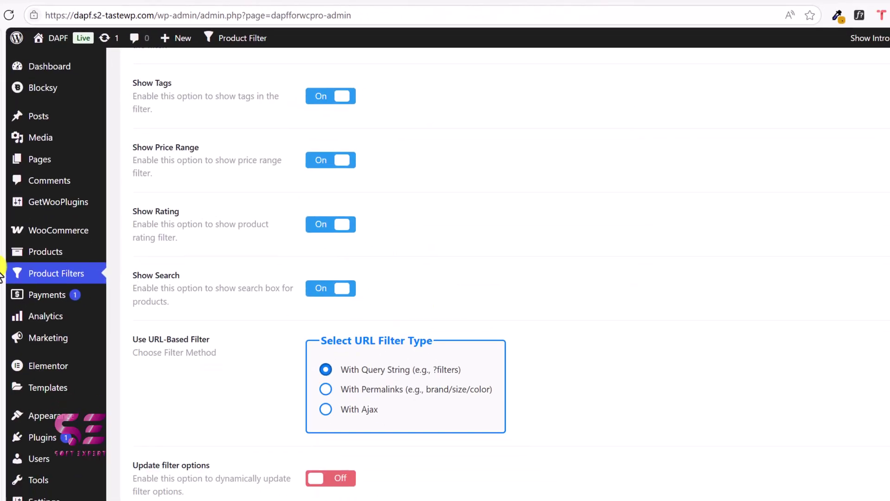
click(326, 389)
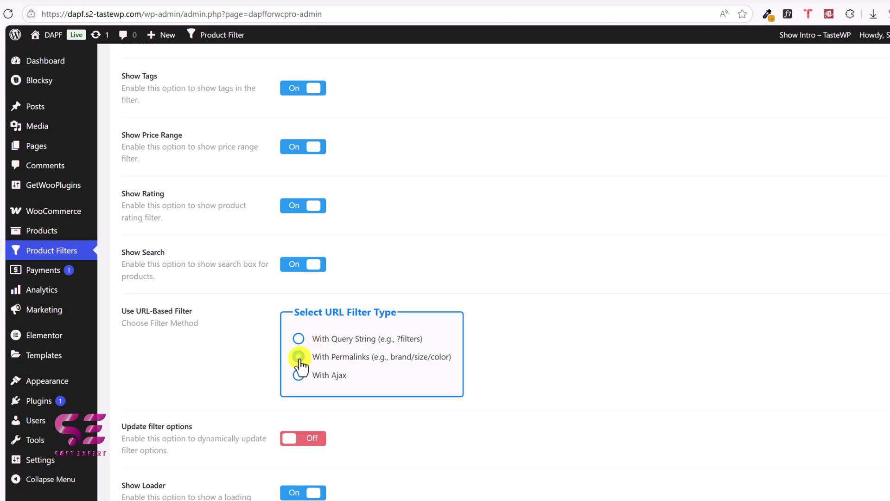
scroll(299, 365, down, 4)
click(492, 358)
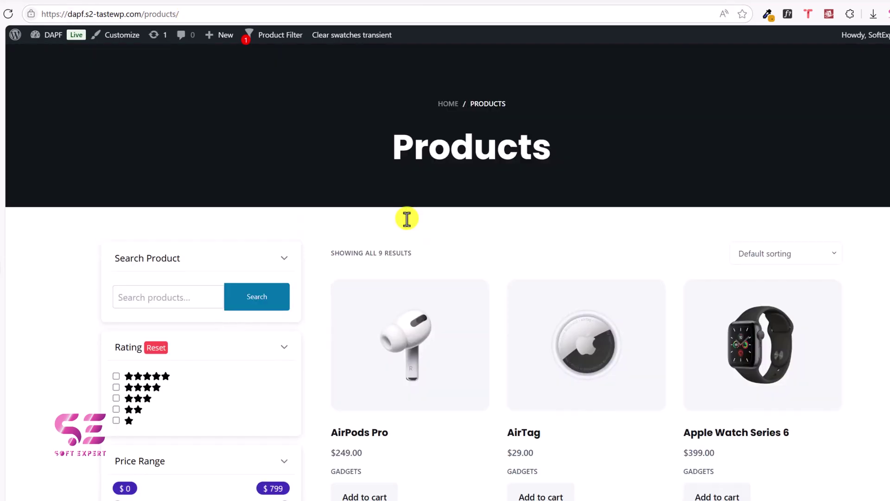
Filter the shop products to a minimum price of $172 to test the permalink-style filter address
scroll(407, 218, down, 4)
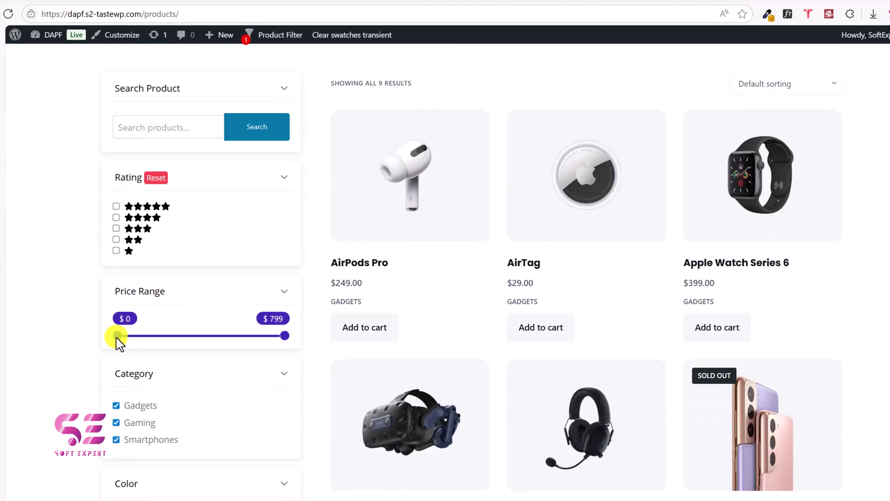
drag(119, 336, 154, 337)
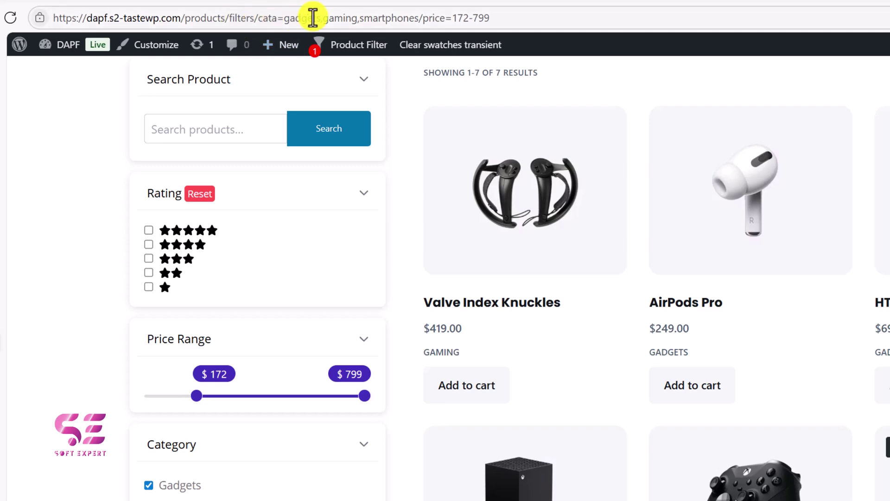
Set the Color filter's display style to Color With Value in the plugin's form style settings and save
key(alt+Tab)
scroll(343, 285, up, 1)
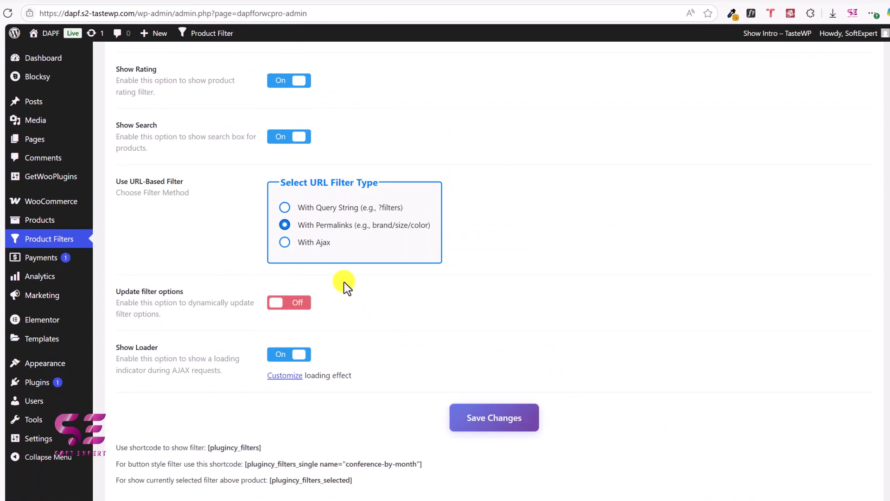
scroll(345, 285, up, 5)
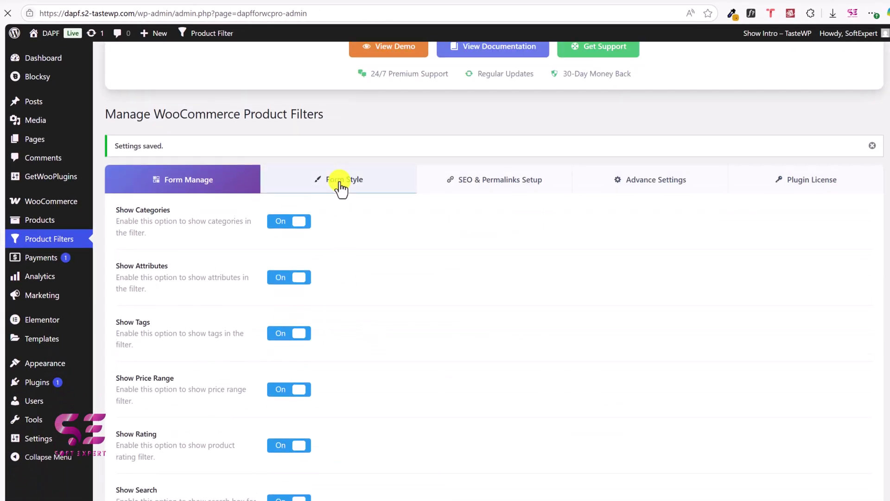
click(232, 157)
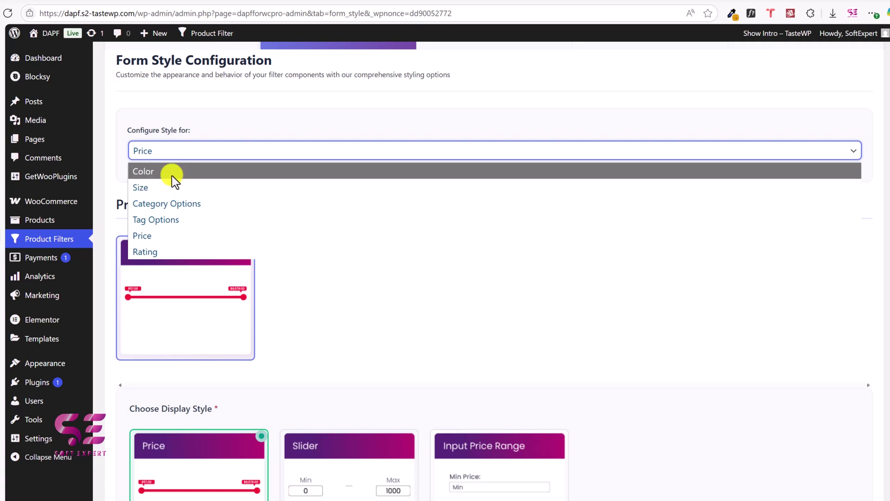
click(199, 171)
scroll(324, 215, down, 5)
click(487, 267)
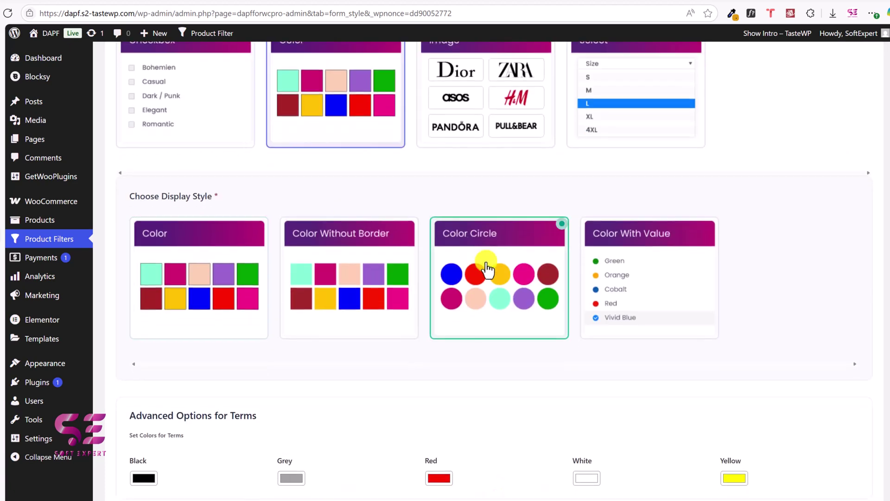
click(636, 260)
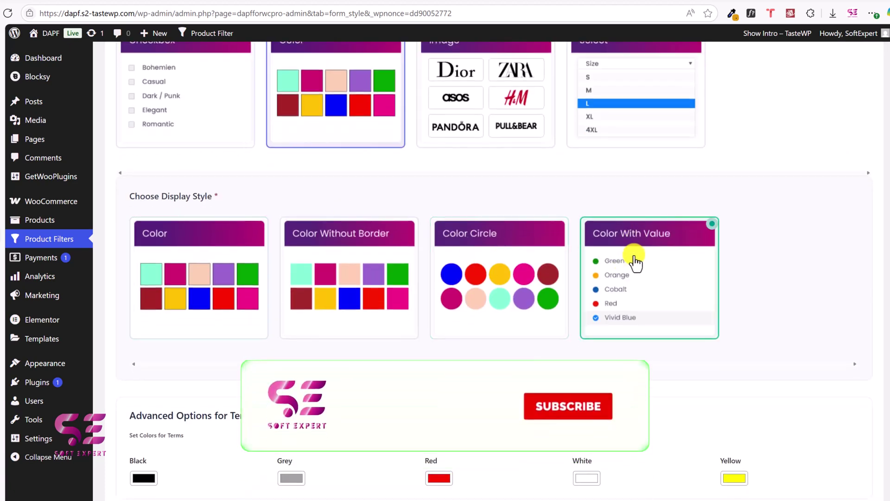
scroll(499, 315, down, 8)
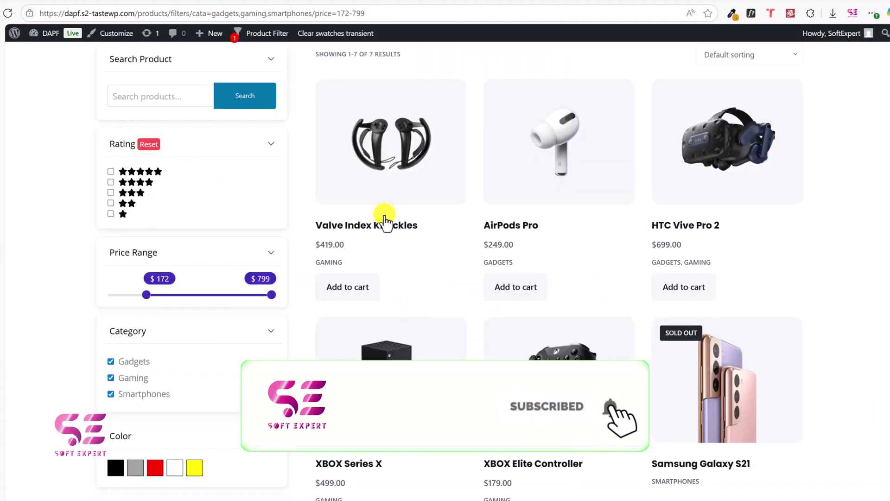
Reload the shop page and examine the Color filter's display style
right_click(303, 158)
click(321, 186)
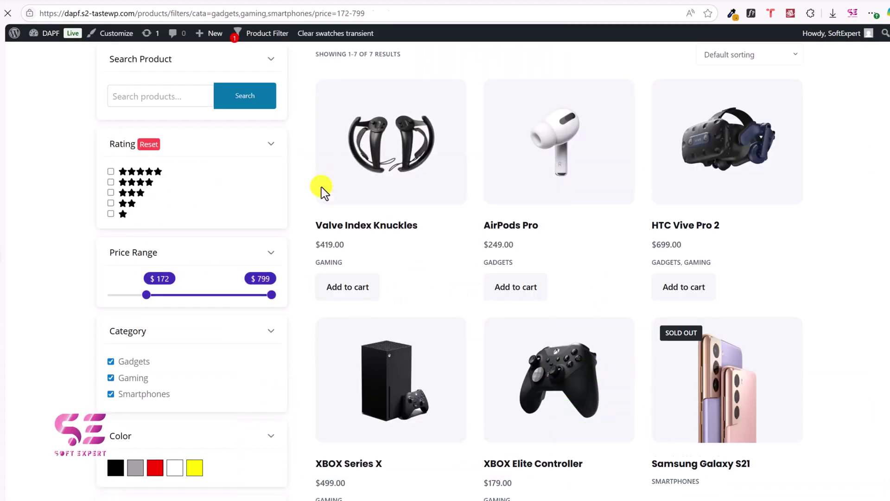
scroll(321, 188, down, 4)
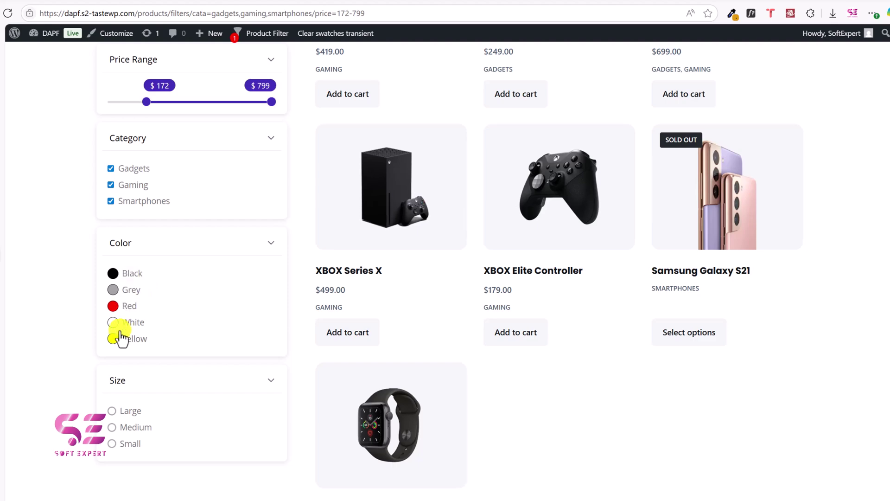
Open the plugin's SEO & Permalinks Setup and turn on Enable SEO
click(40, 233)
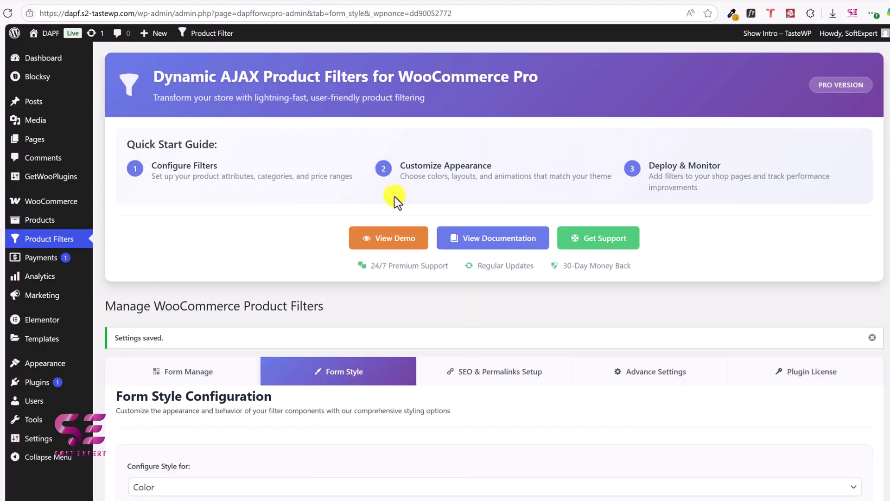
scroll(394, 199, down, 3)
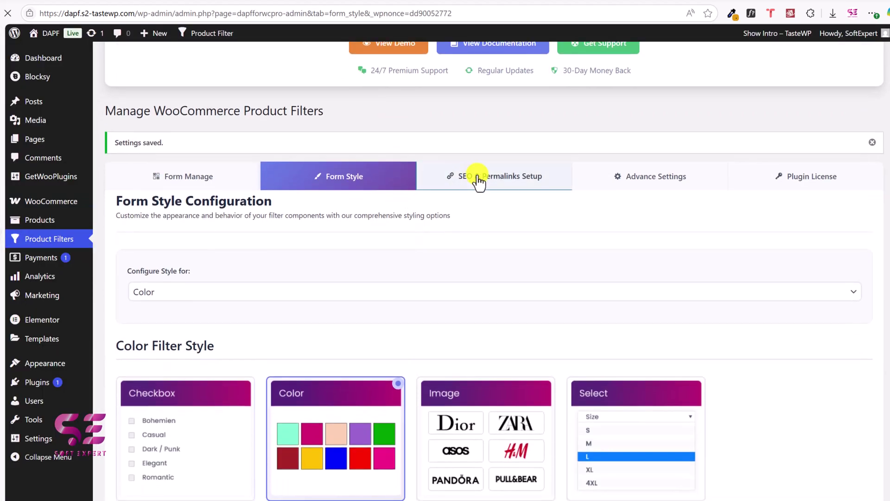
scroll(477, 182, down, 6)
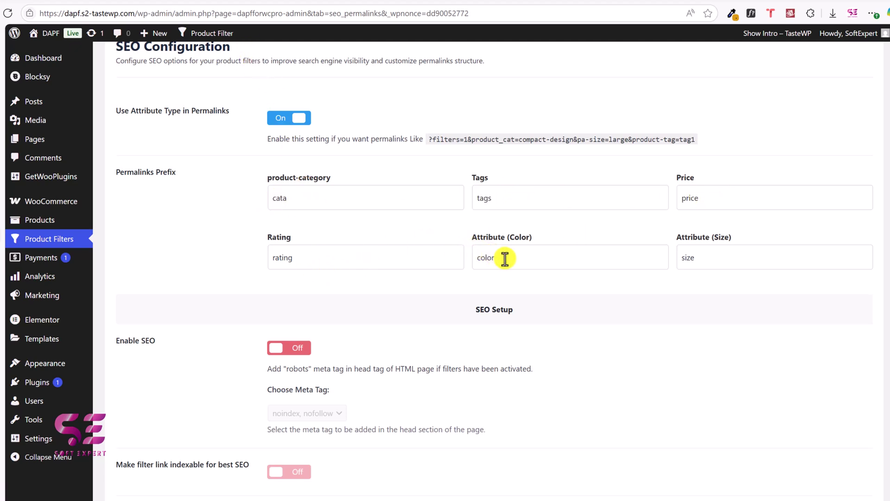
scroll(172, 108, down, 5)
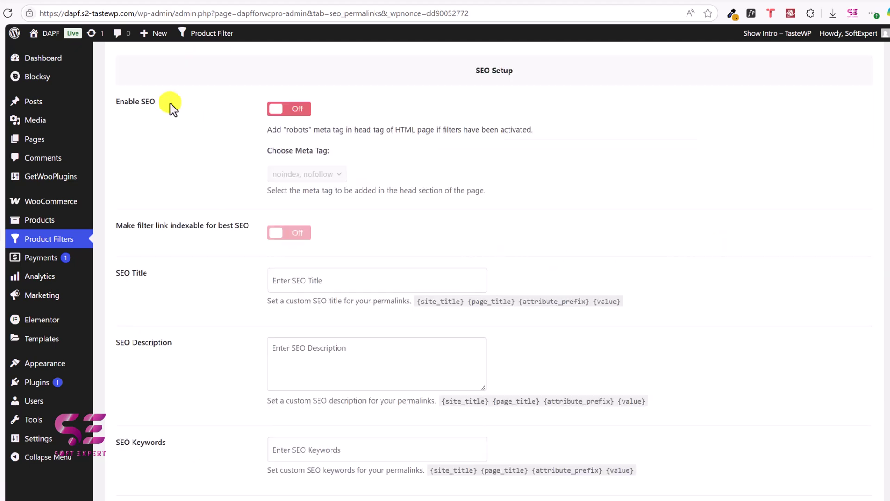
click(292, 110)
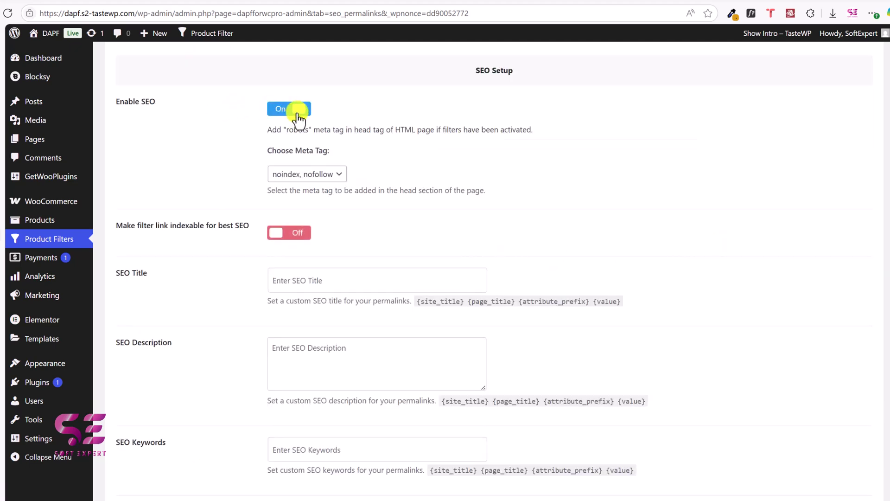
Set the SEO title to {page_title} {attribute_prefix} {value} using the suggested placeholders without the site title
scroll(290, 209, down, 2)
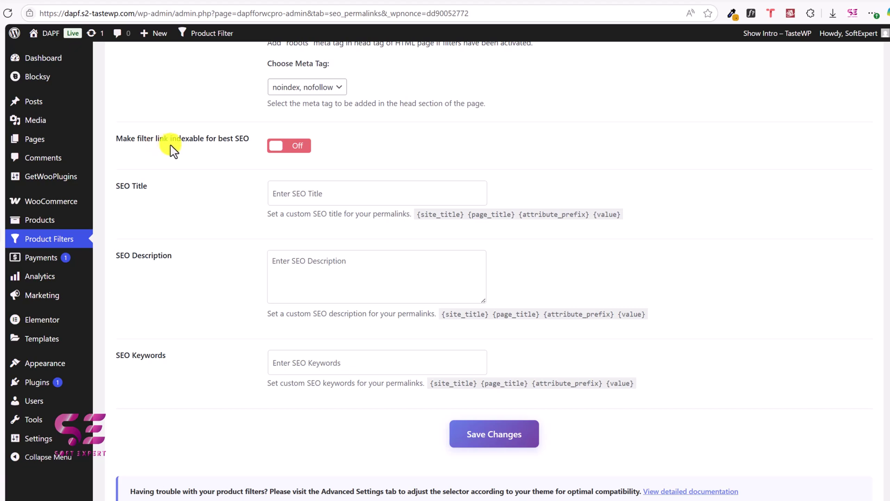
scroll(181, 179, down, 1)
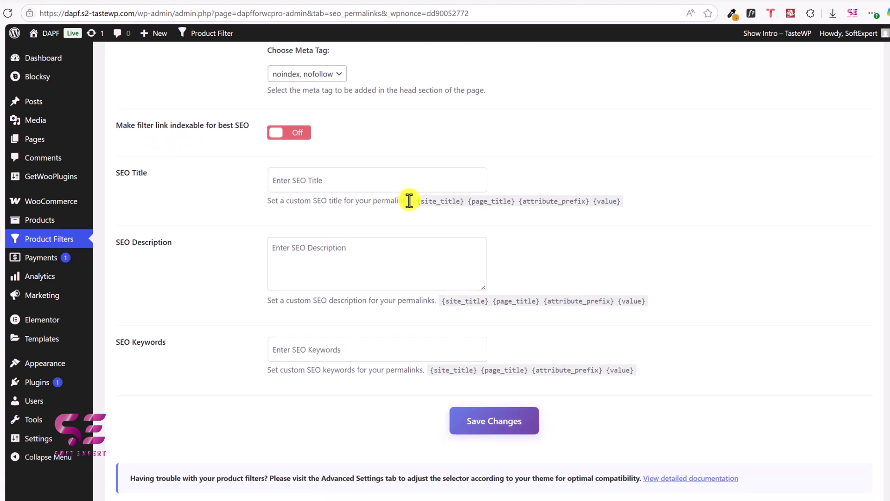
drag(416, 202, 624, 200)
key(ctrl+c)
click(378, 183)
key(ctrl+v)
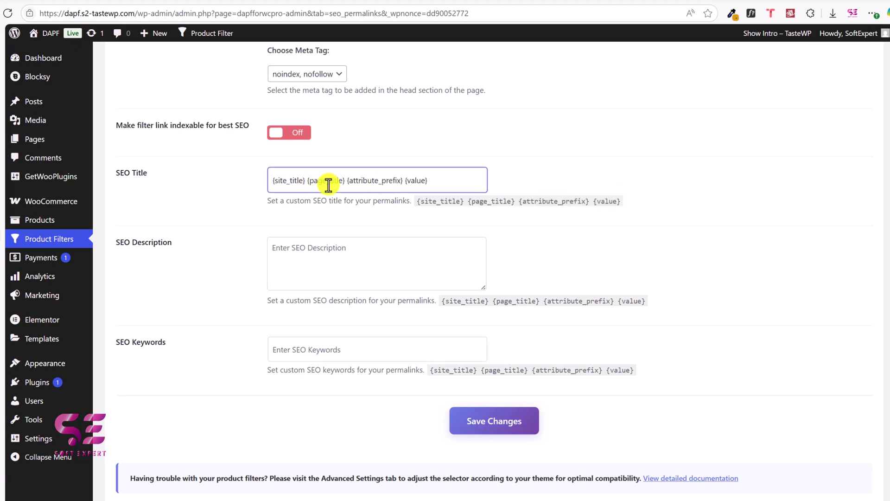
double_click(304, 182)
key(BackSpace)
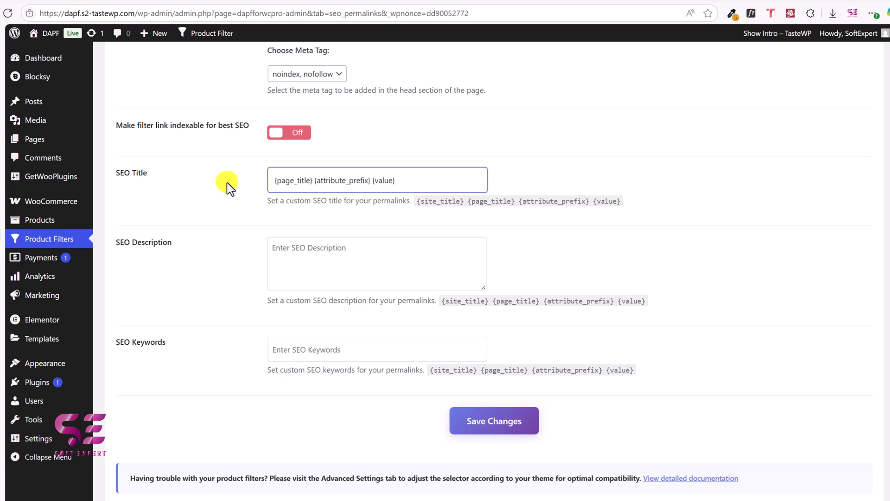
Fill the SEO description and SEO keywords with {site_title} {page_title} {attribute_prefix} {value} and save the changes
click(443, 258)
key(ctrl+v)
scroll(366, 290, down, 1)
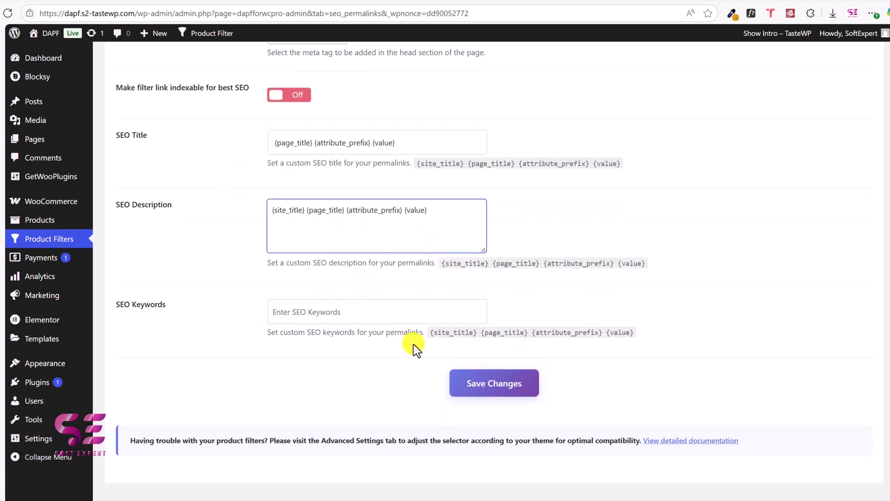
key(Tab)
key(ctrl+v)
click(473, 382)
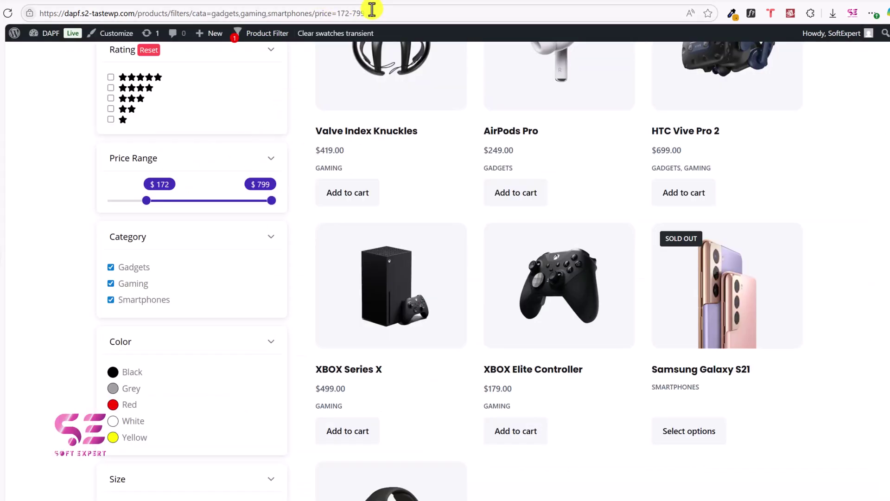
Remove the filter path from the shop page's address, reload it and lower the maximum of the price range filter
drag(372, 9, 181, 14)
key(BackSpace)
key(Return)
scroll(298, 313, down, 2)
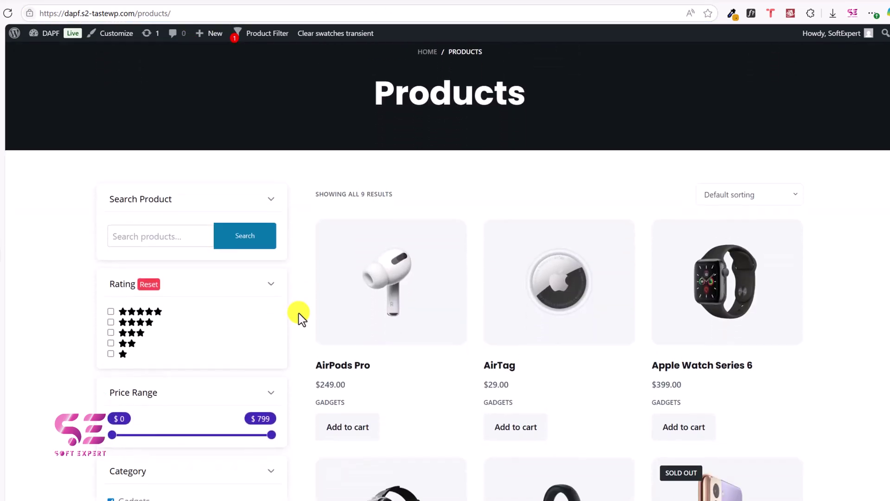
scroll(246, 385, down, 1)
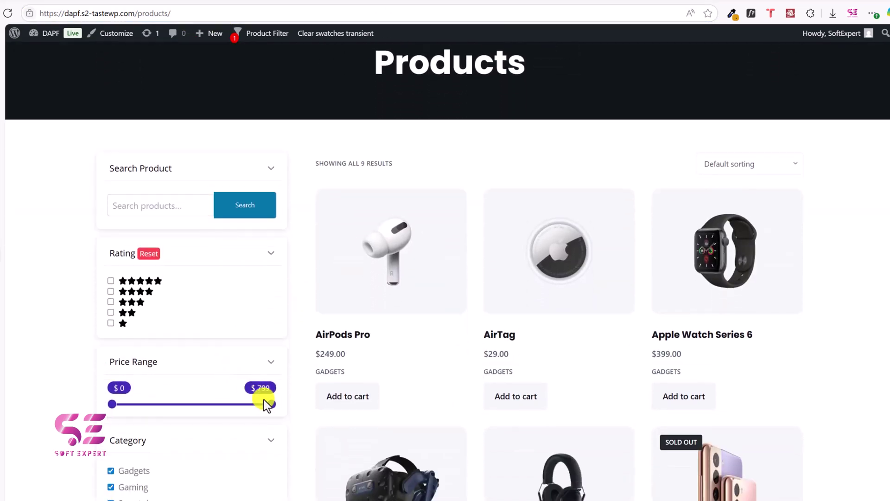
click(221, 404)
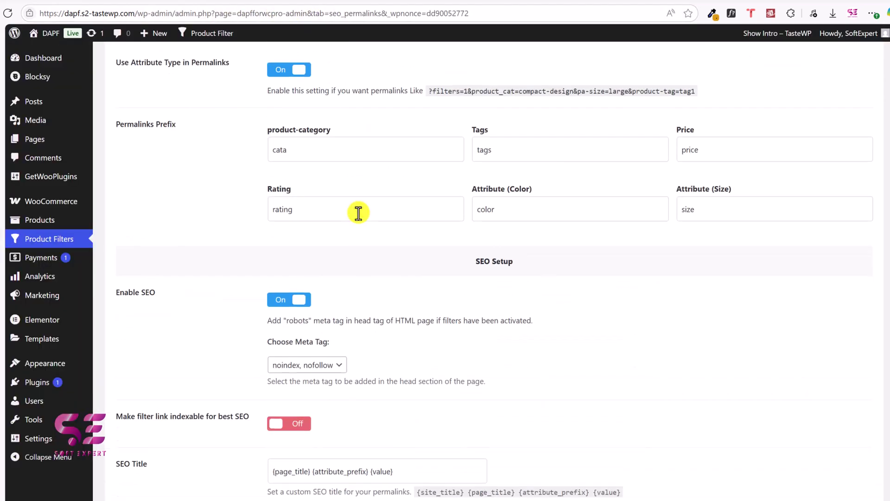
Open the plugin's Advance Settings and examine the selector, out-of-stock, import, export and reset options
scroll(358, 213, up, 2)
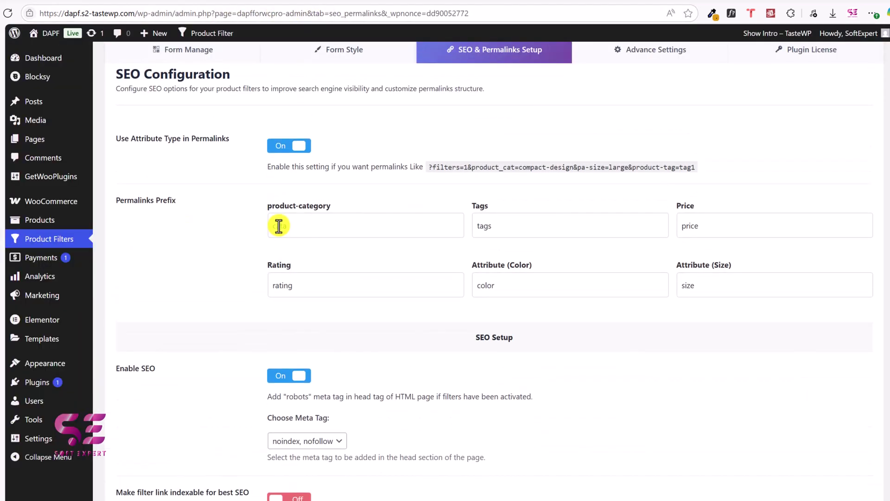
key(Return)
click(619, 95)
scroll(225, 174, down, 1)
scroll(278, 175, down, 1)
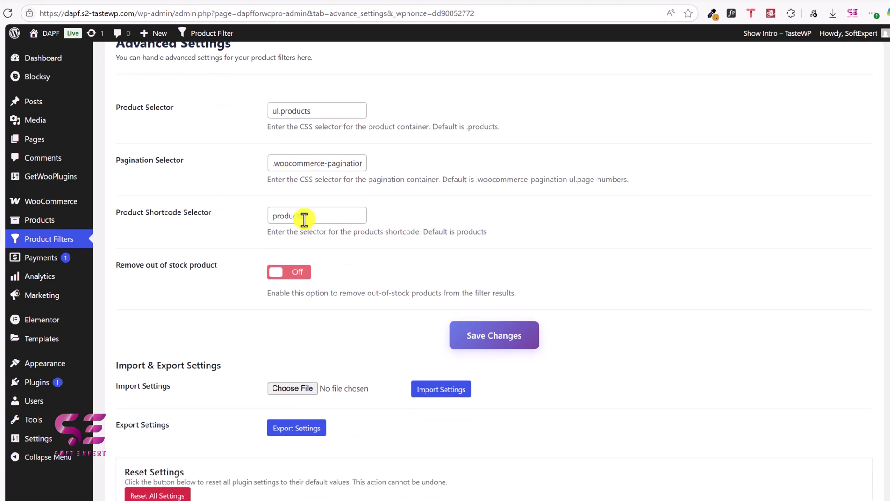
scroll(278, 222, down, 2)
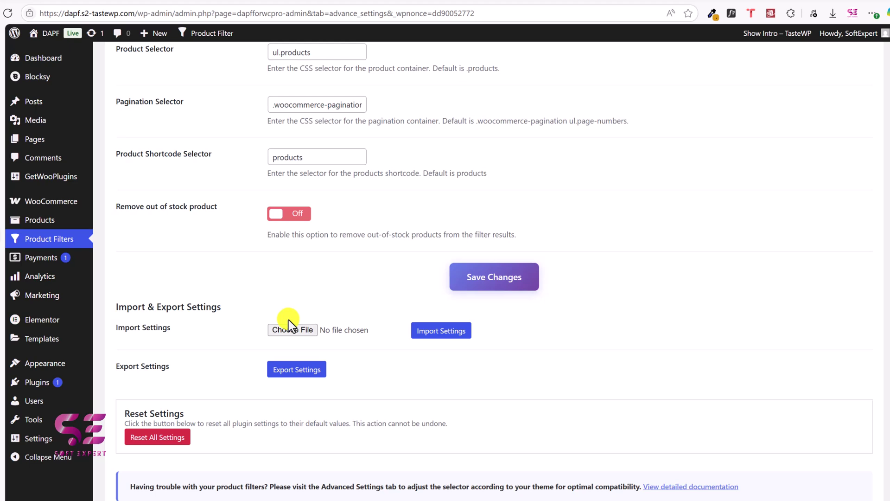
Return to the form management settings and copy the [plugincy_filters] shortcode
scroll(289, 319, up, 8)
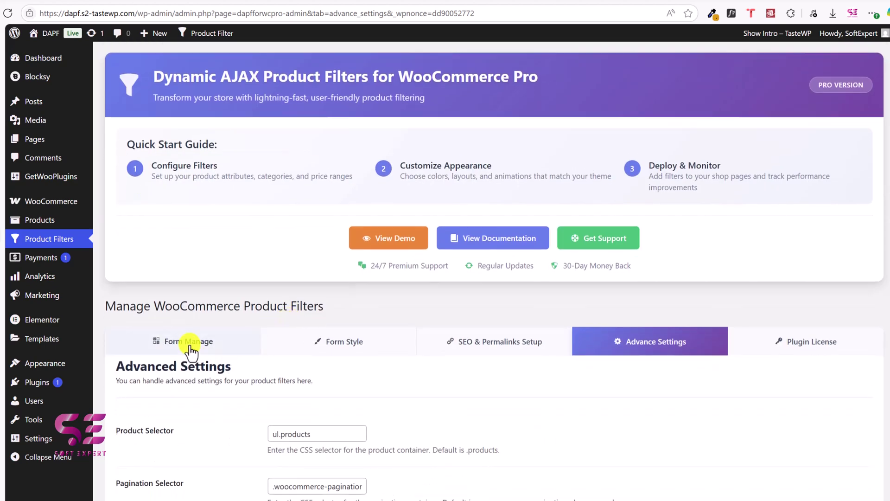
click(190, 347)
scroll(190, 349, down, 10)
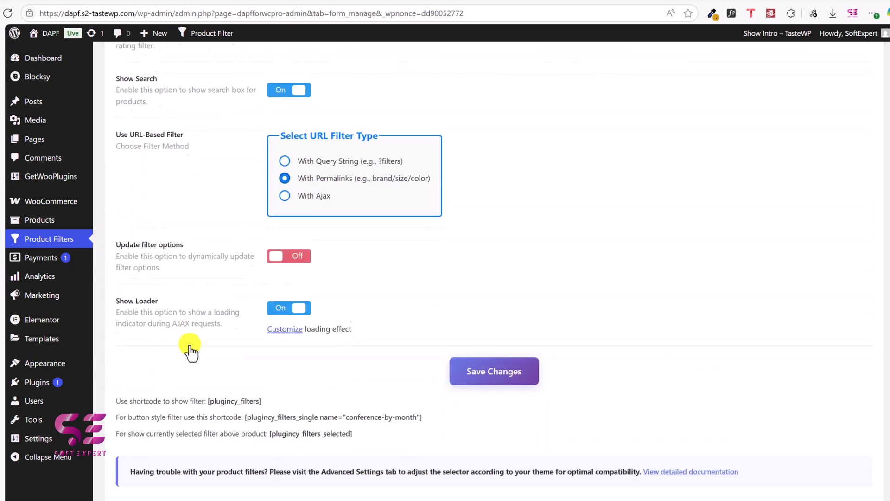
scroll(195, 358, up, 1)
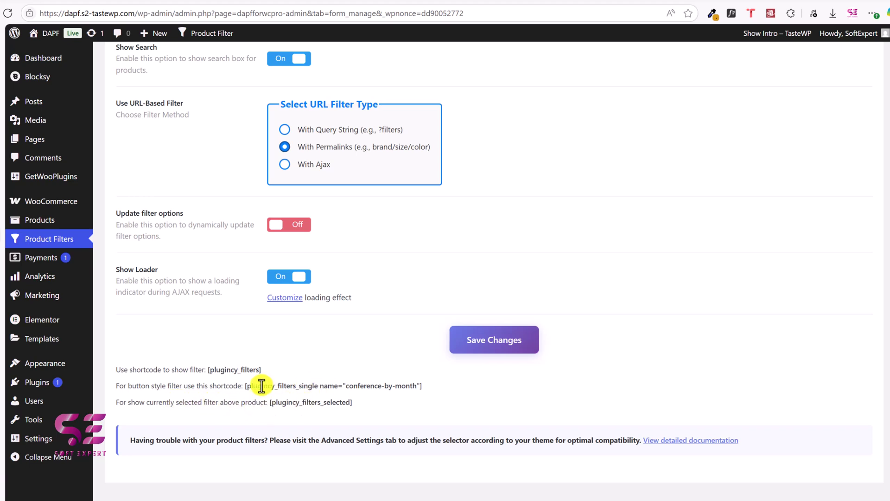
drag(208, 370, 267, 371)
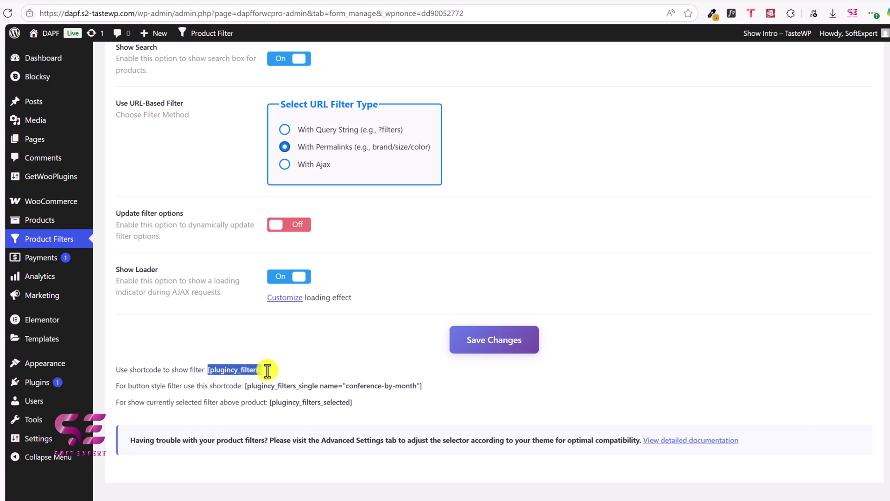
right_click(252, 369)
click(281, 158)
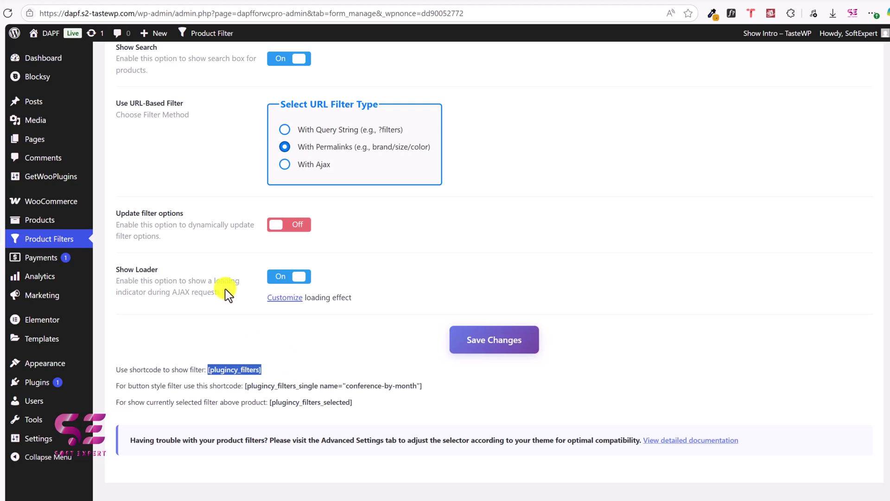
Open the Home page from the Pages list in the Elementor editor and close the Structure navigator
click(64, 140)
scroll(238, 278, down, 3)
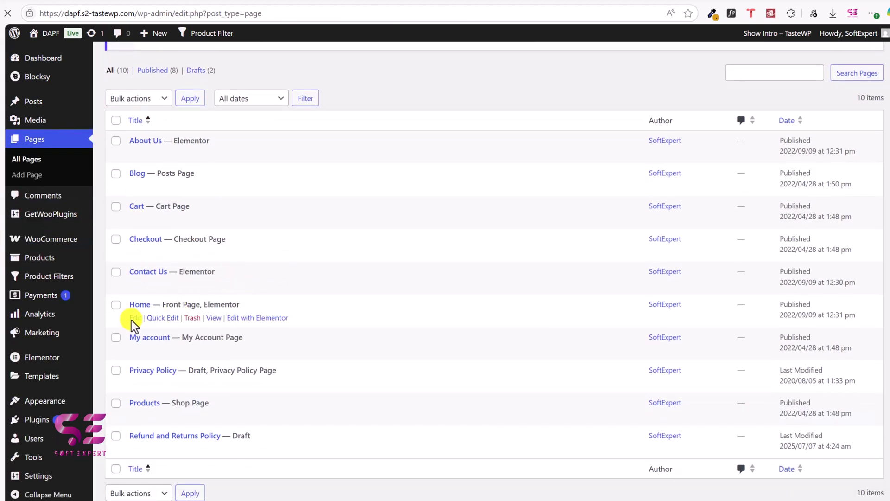
click(245, 319)
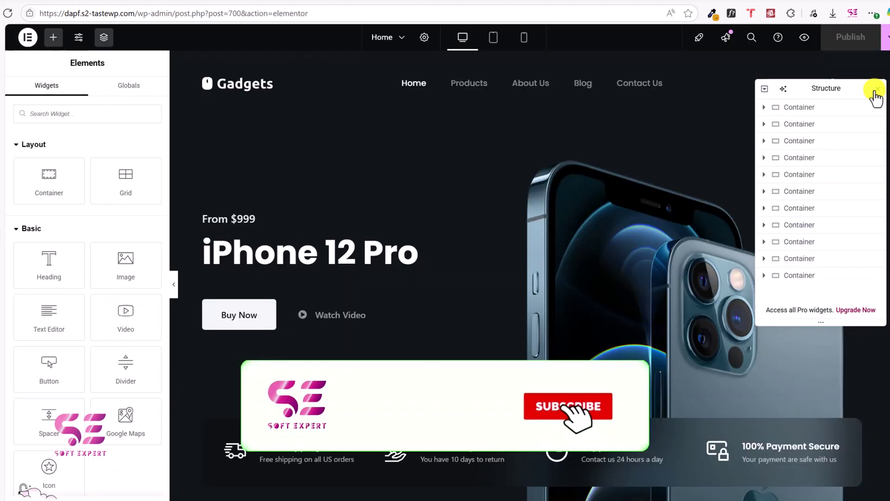
click(877, 91)
Insert a one-third/two-thirds container above Featured Products and move the section's products shortcode widget into the wider column
scroll(586, 204, down, 10)
scroll(586, 205, down, 8)
scroll(571, 211, up, 2)
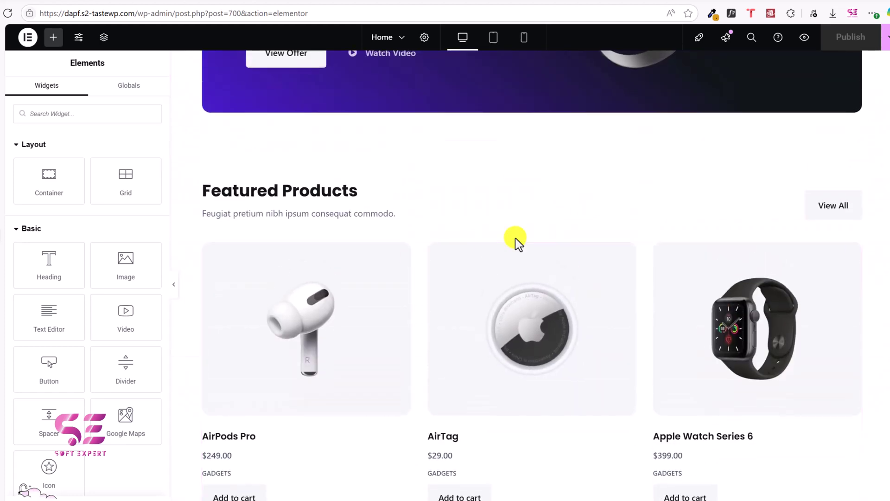
scroll(515, 246, up, 1)
click(511, 225)
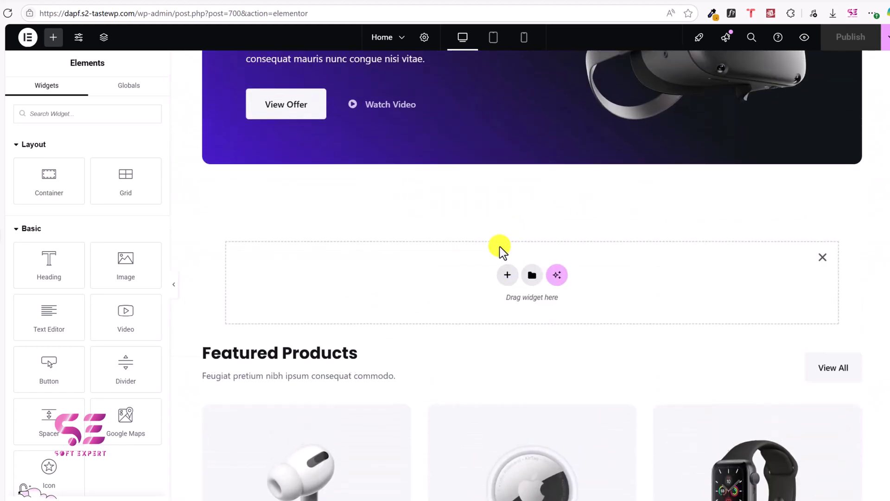
click(508, 275)
click(573, 305)
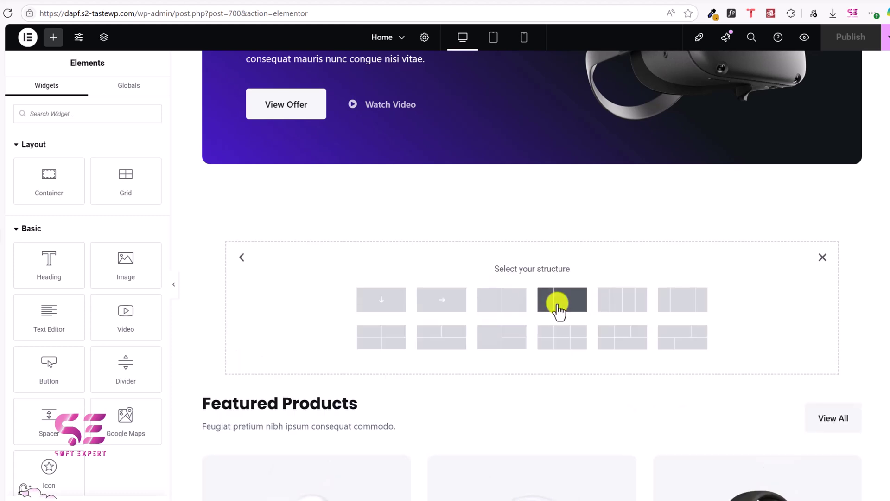
click(559, 302)
drag(857, 349, 721, 259)
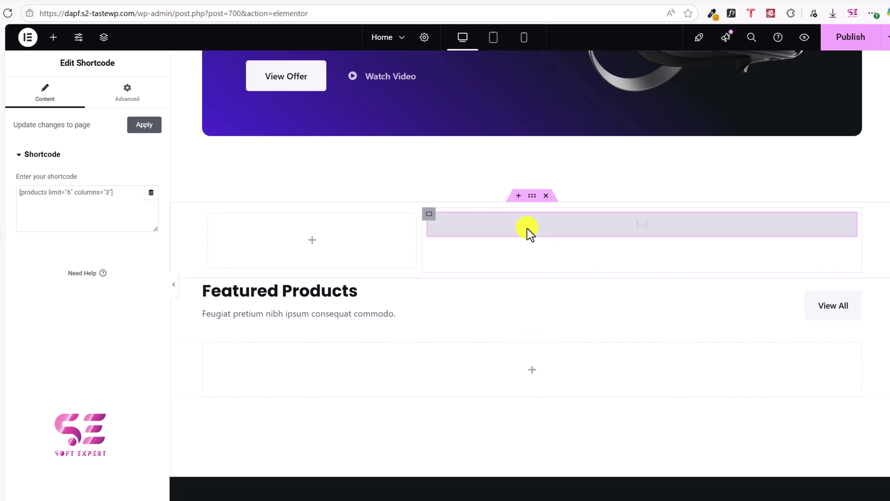
scroll(529, 231, down, 1)
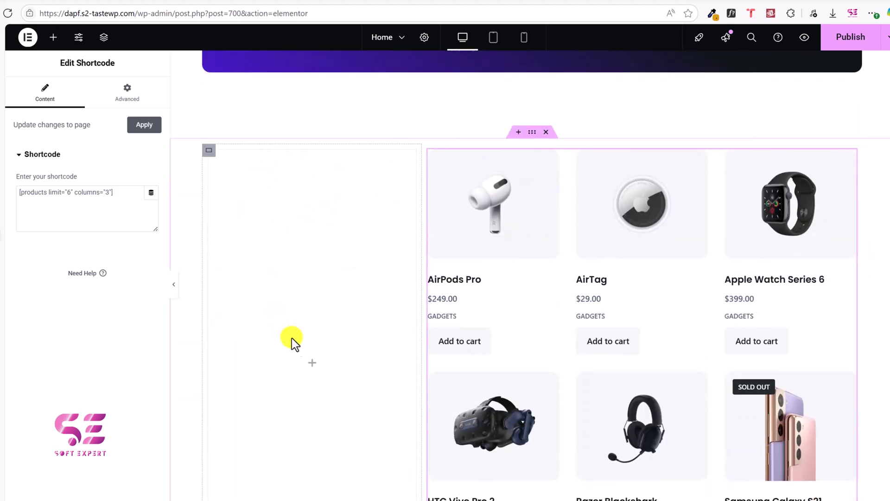
Add a Shortcode widget to the empty narrow column and paste the [plugincy_filters] shortcode into it
click(55, 38)
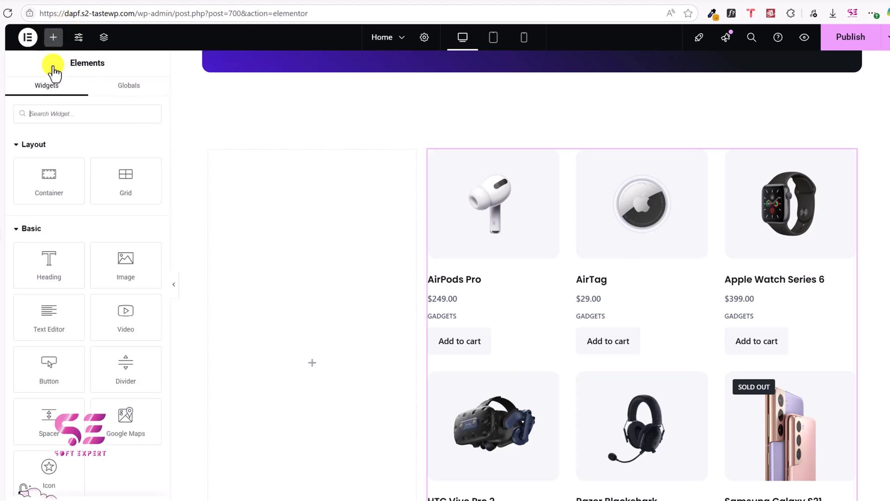
text(sho)
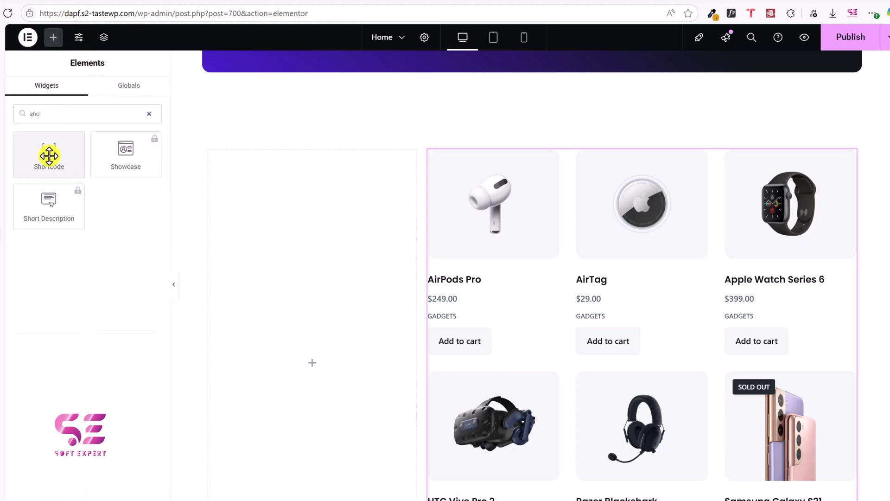
drag(47, 155, 279, 205)
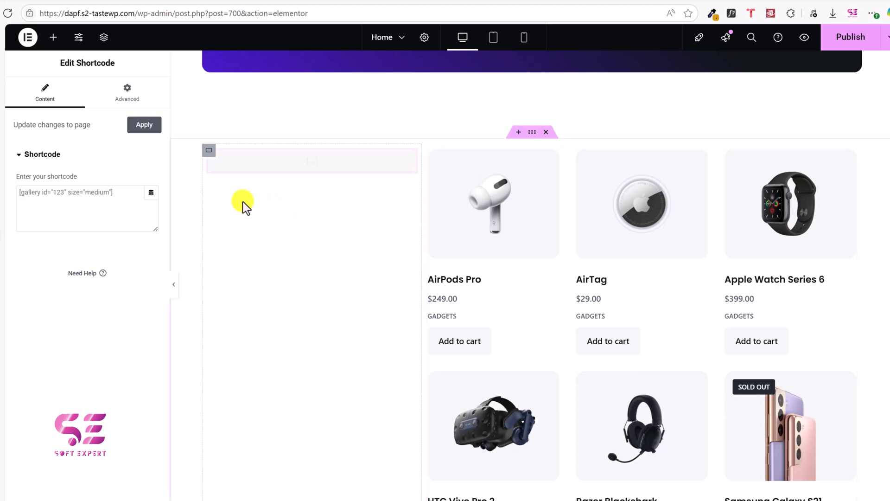
click(84, 206)
key(ctrl+v)
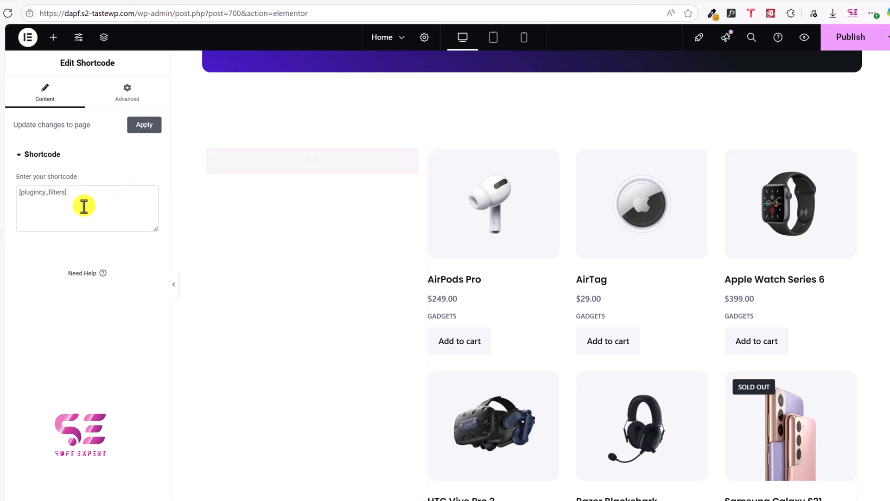
Check the filter form beside the products, publish the home page and open its preview
scroll(302, 248, down, 2)
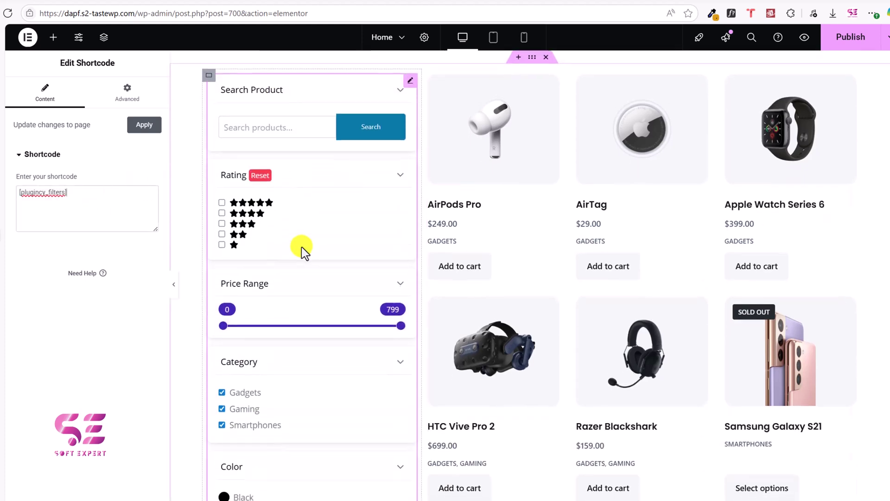
scroll(308, 162, down, 8)
scroll(308, 162, up, 6)
scroll(308, 160, up, 3)
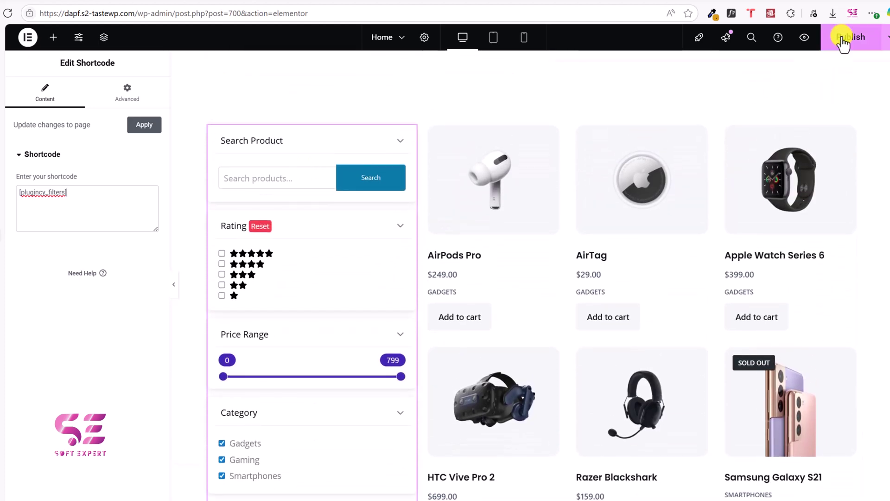
click(802, 48)
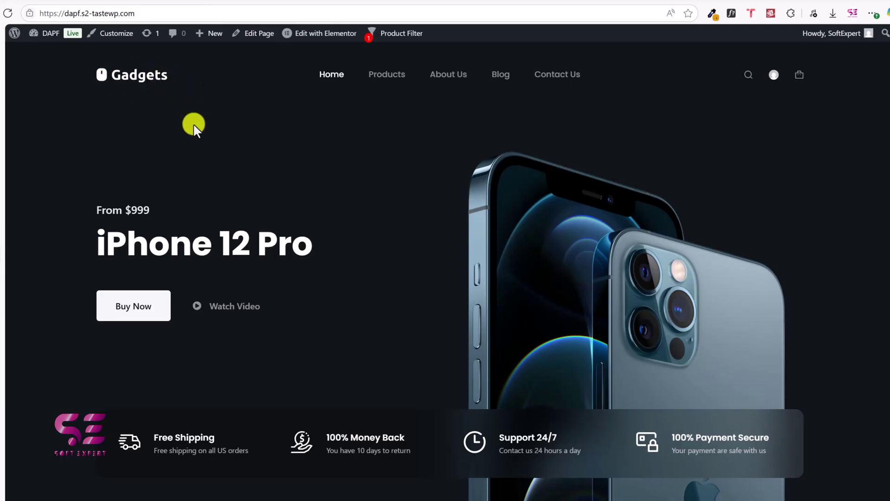
Filter the home page products with a minimum price of $319, Gaming unchecked, color Red and size Large
scroll(193, 123, down, 20)
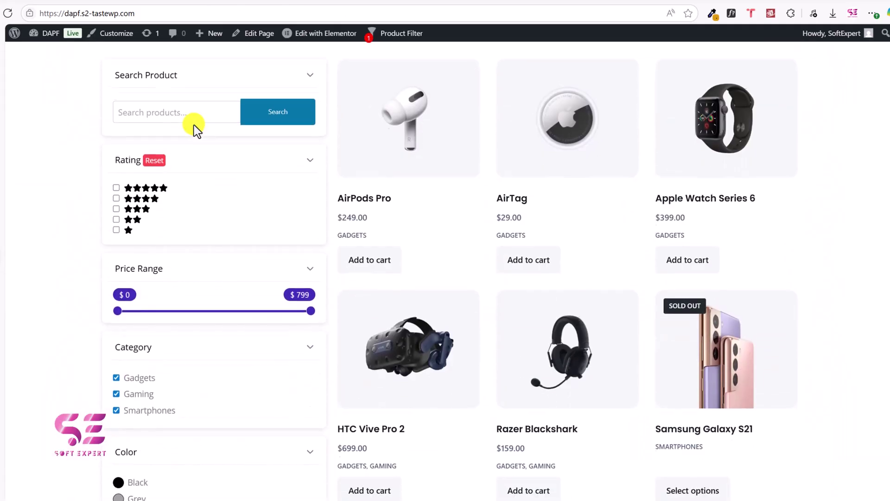
scroll(139, 209, down, 1)
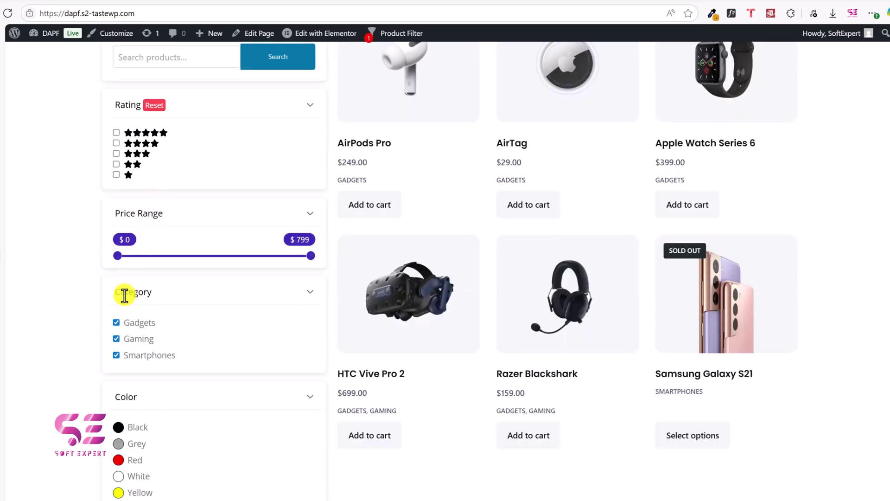
drag(143, 258, 195, 258)
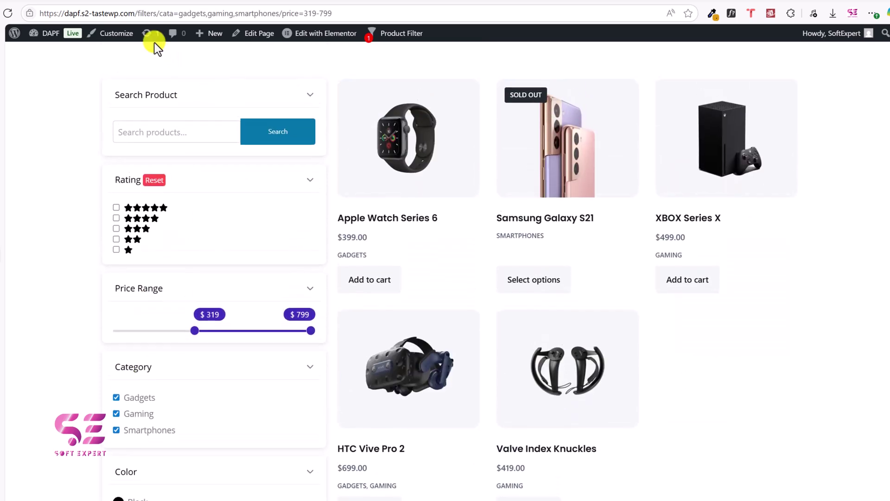
click(116, 405)
scroll(117, 382, down, 2)
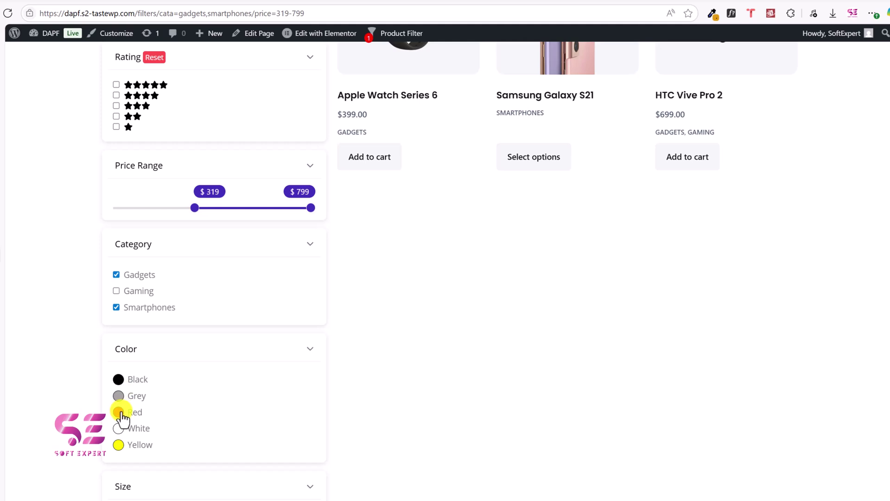
click(121, 413)
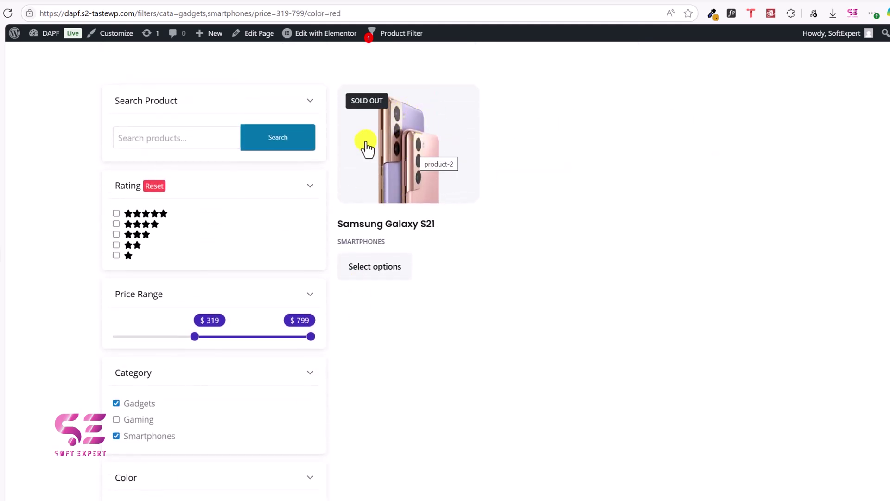
scroll(199, 265, down, 6)
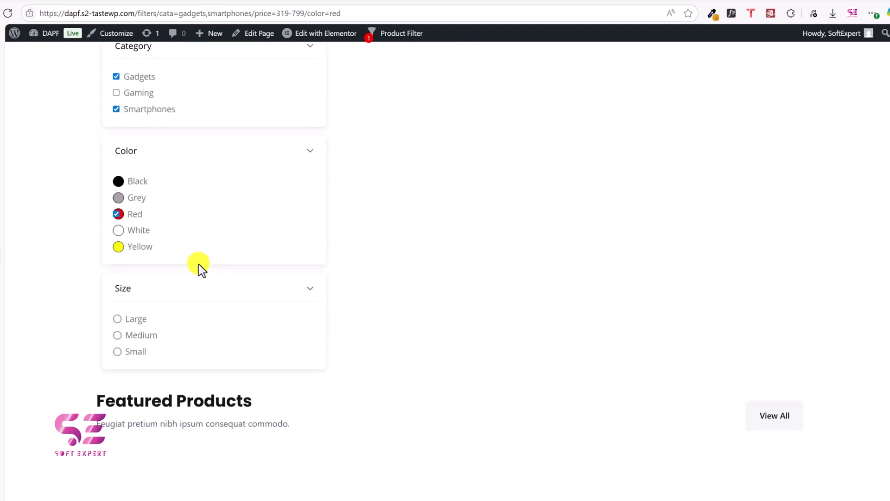
click(118, 320)
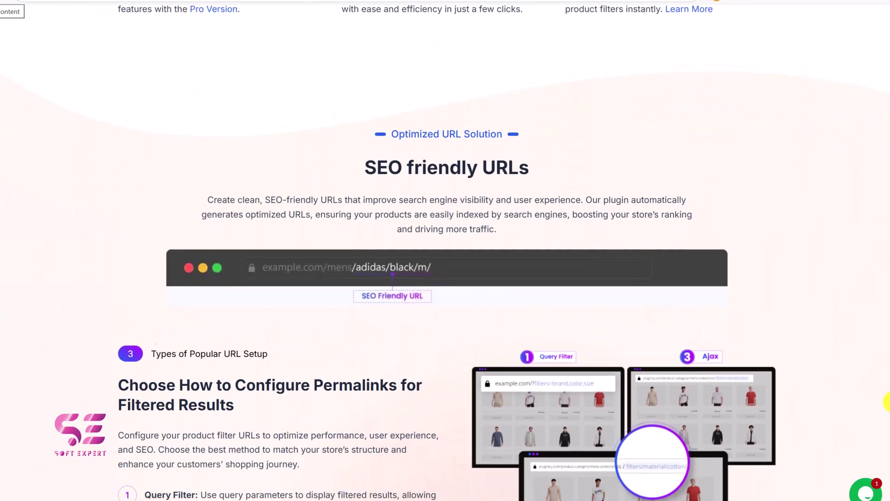
Examine the plugin's website for its URL types, layouts, features, mobile support, speed and theme compatibility
scroll(887, 402, down, 5)
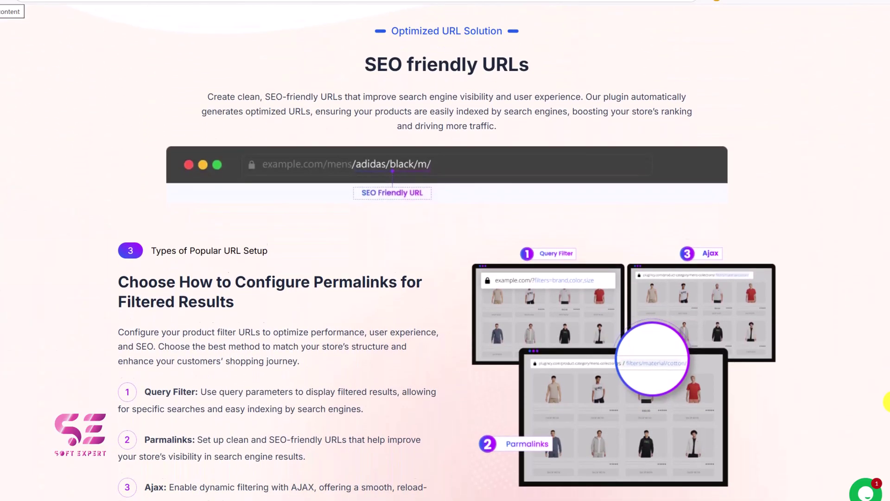
scroll(887, 401, down, 8)
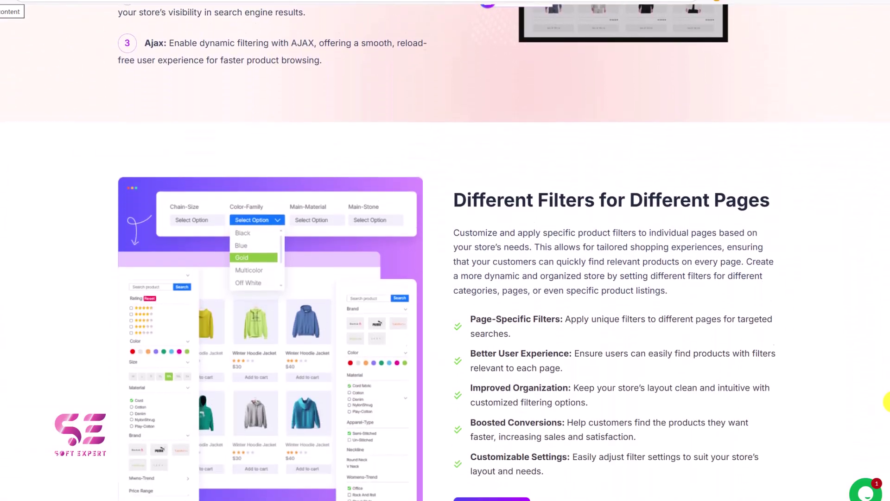
scroll(887, 401, down, 8)
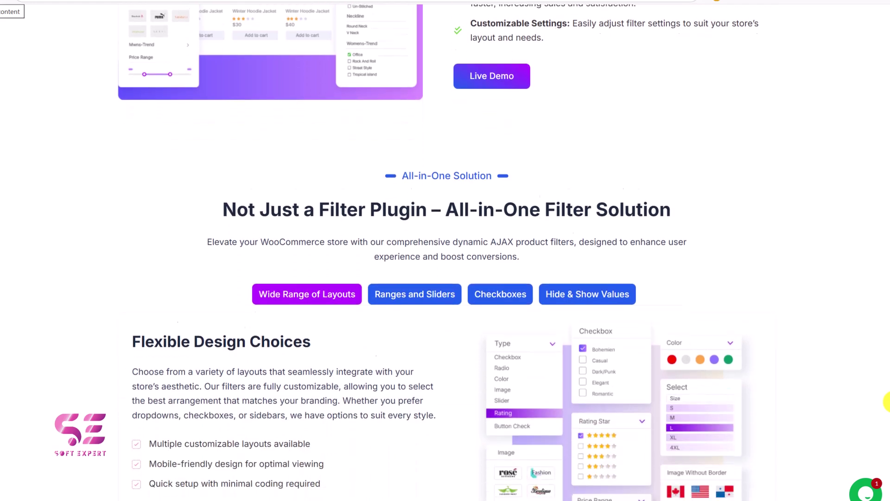
scroll(888, 401, down, 8)
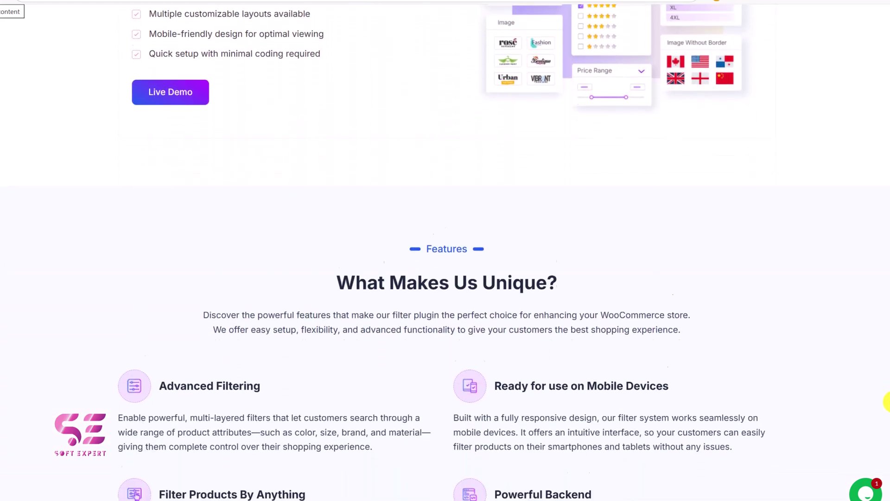
scroll(888, 401, down, 8)
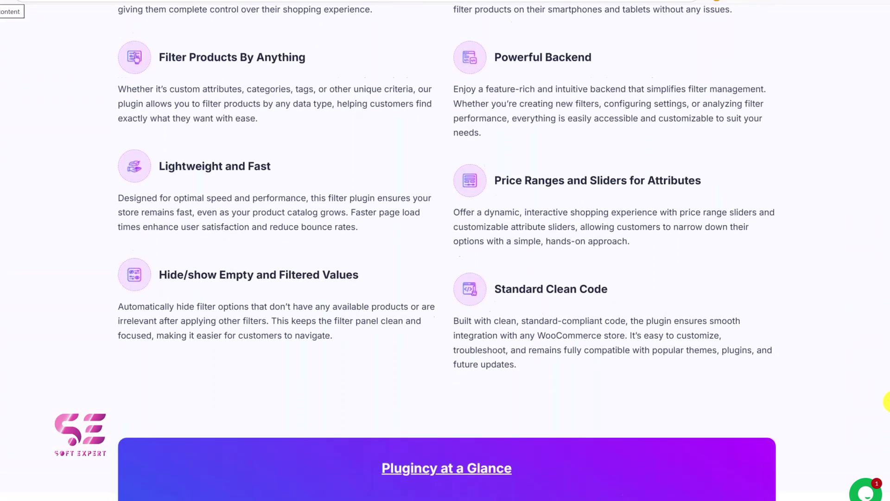
scroll(888, 401, down, 10)
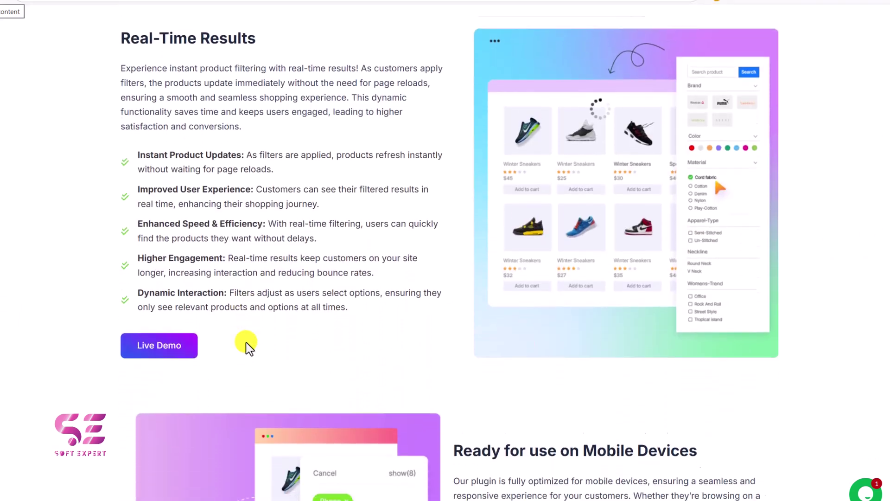
scroll(244, 348, down, 9)
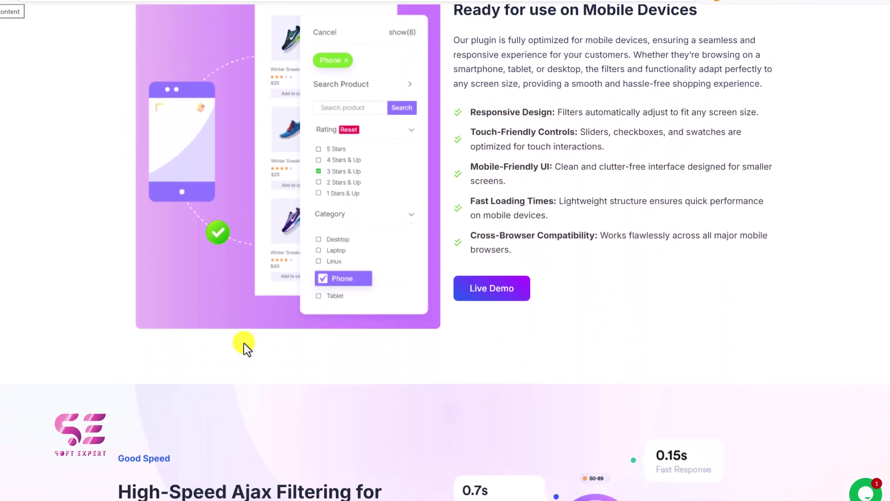
scroll(244, 348, down, 9)
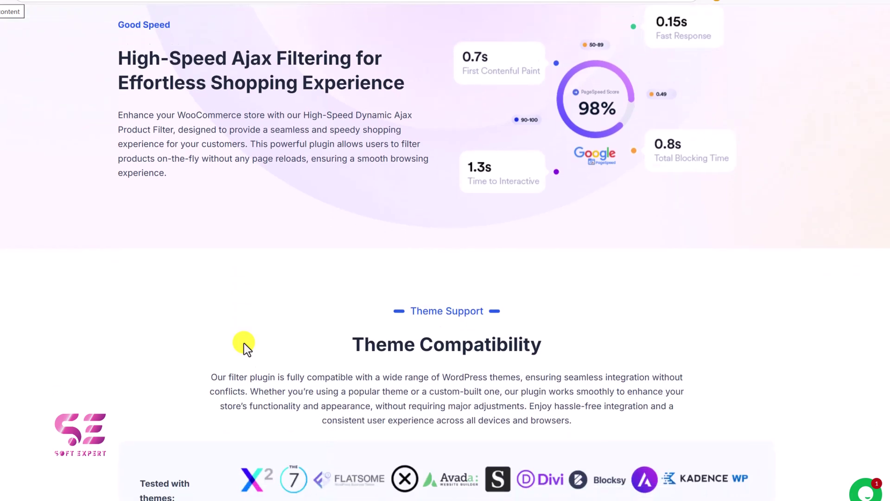
scroll(245, 348, down, 5)
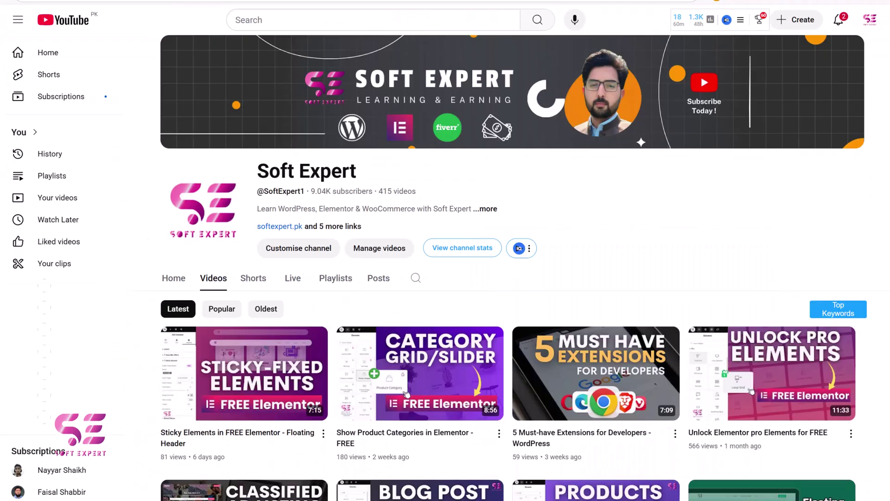
scroll(510, 278, down, 10)
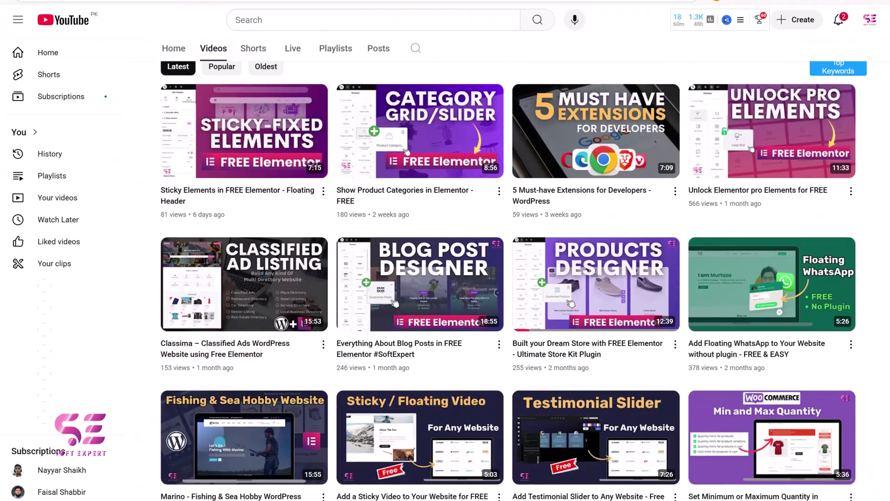
scroll(511, 278, down, 10)
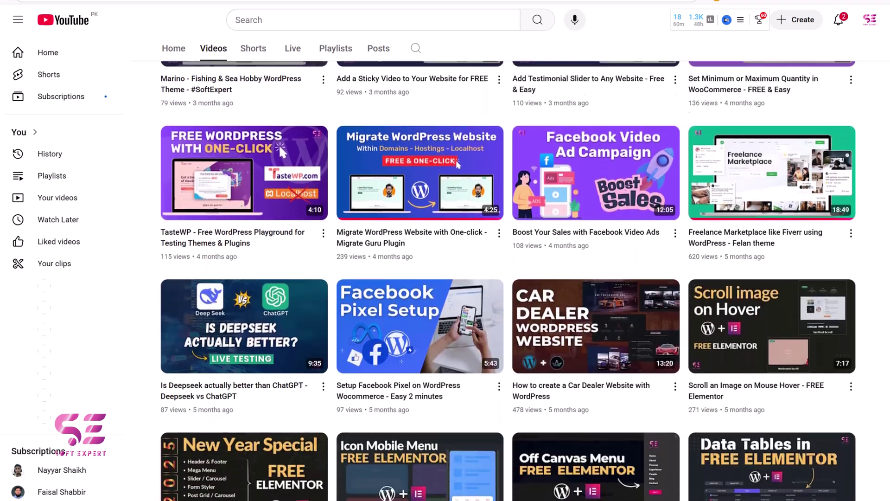
scroll(510, 279, down, 6)
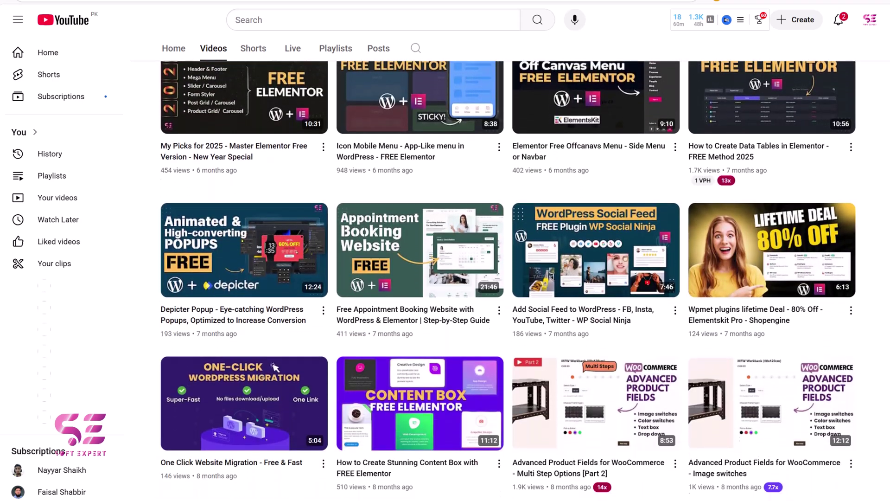
scroll(508, 280, down, 8)
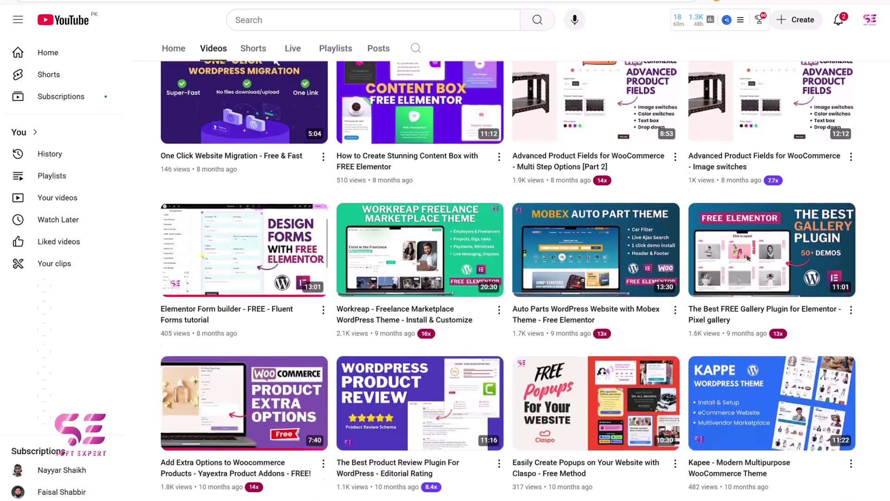
scroll(509, 280, down, 10)
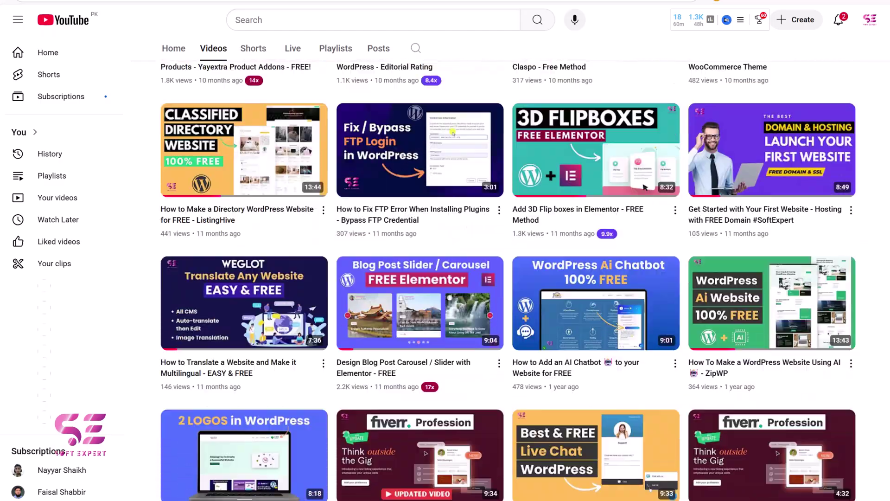